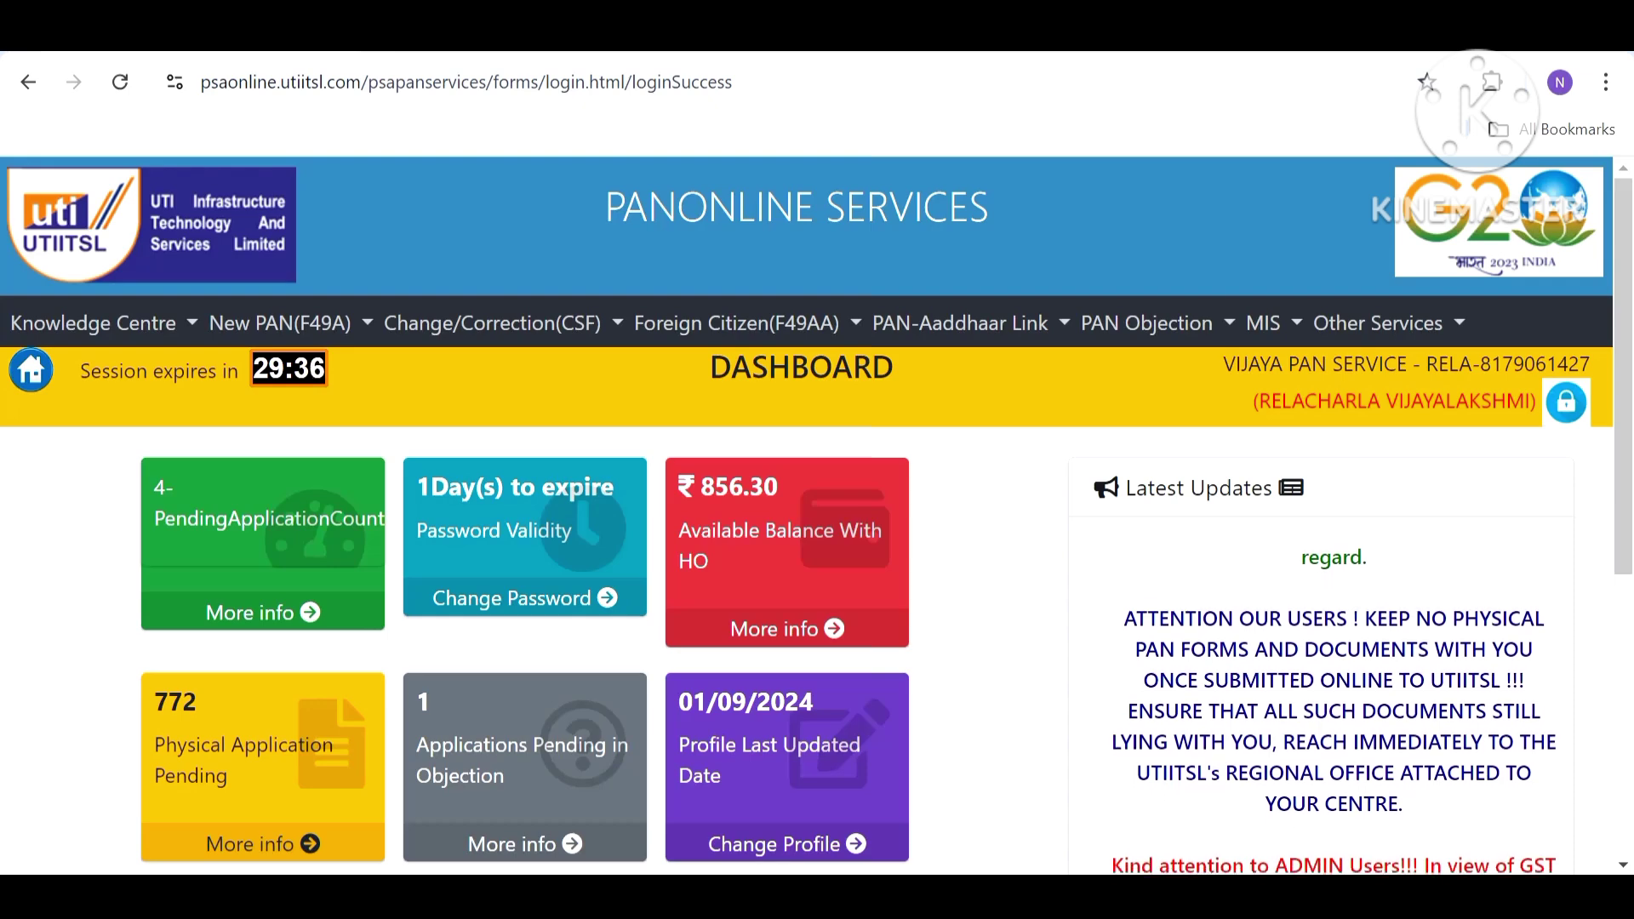
Start a Request for Changes/Correction in PAN Data (CSF) under Change/Correction > PAN Application.
{"action": "left_click", "coordinate": [440, 328]}
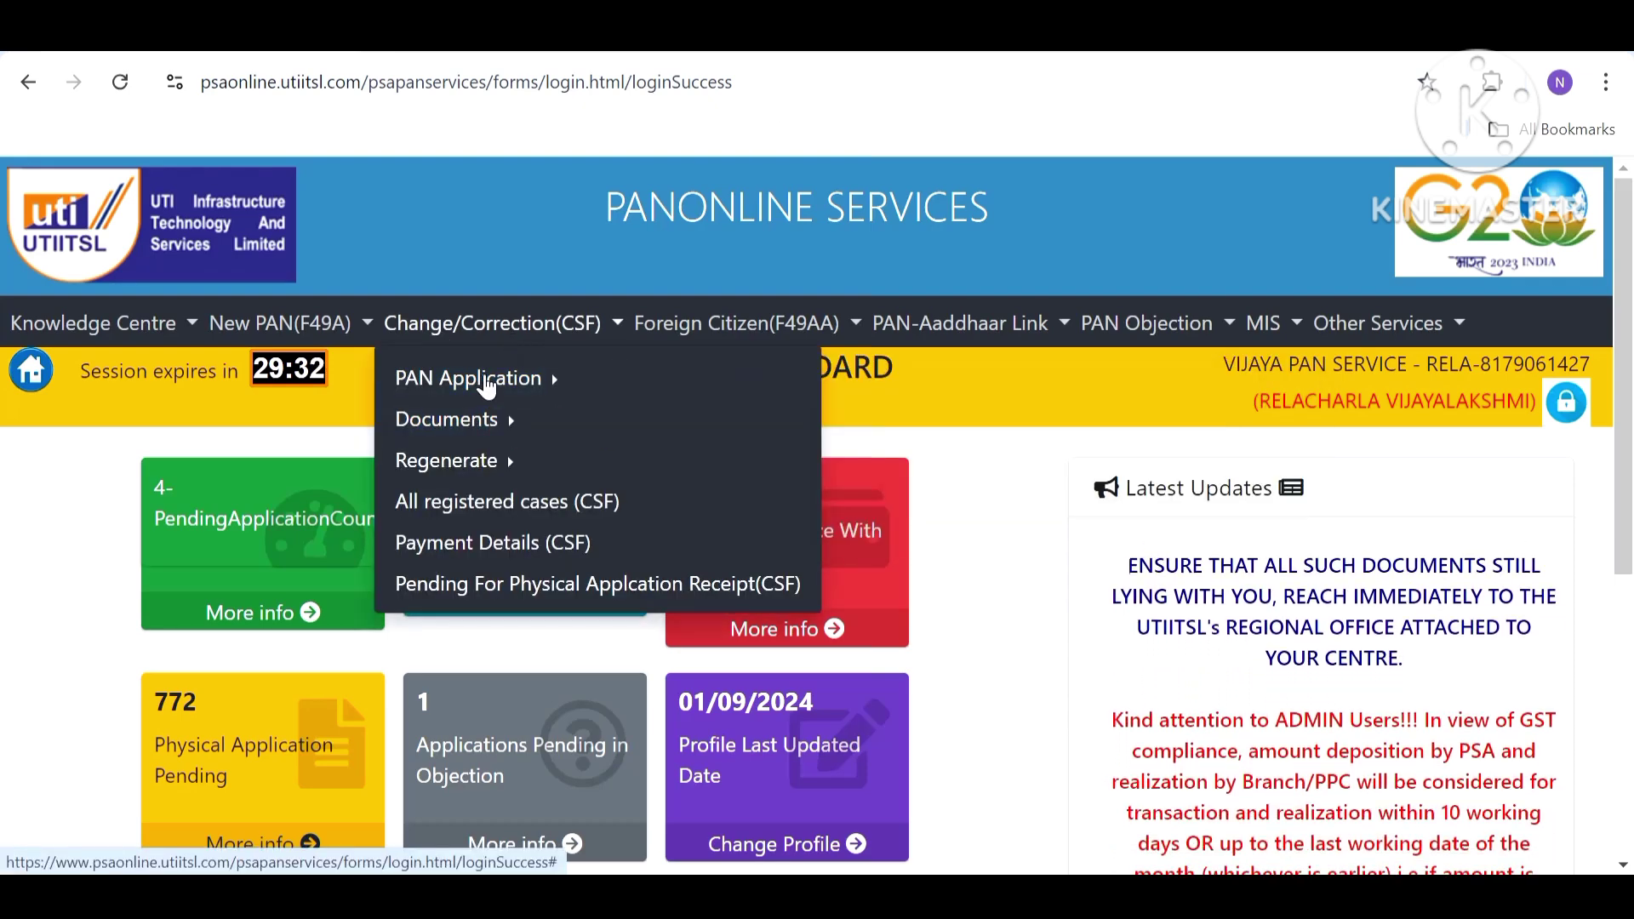
{"action": "left_click", "coordinate": [486, 383]}
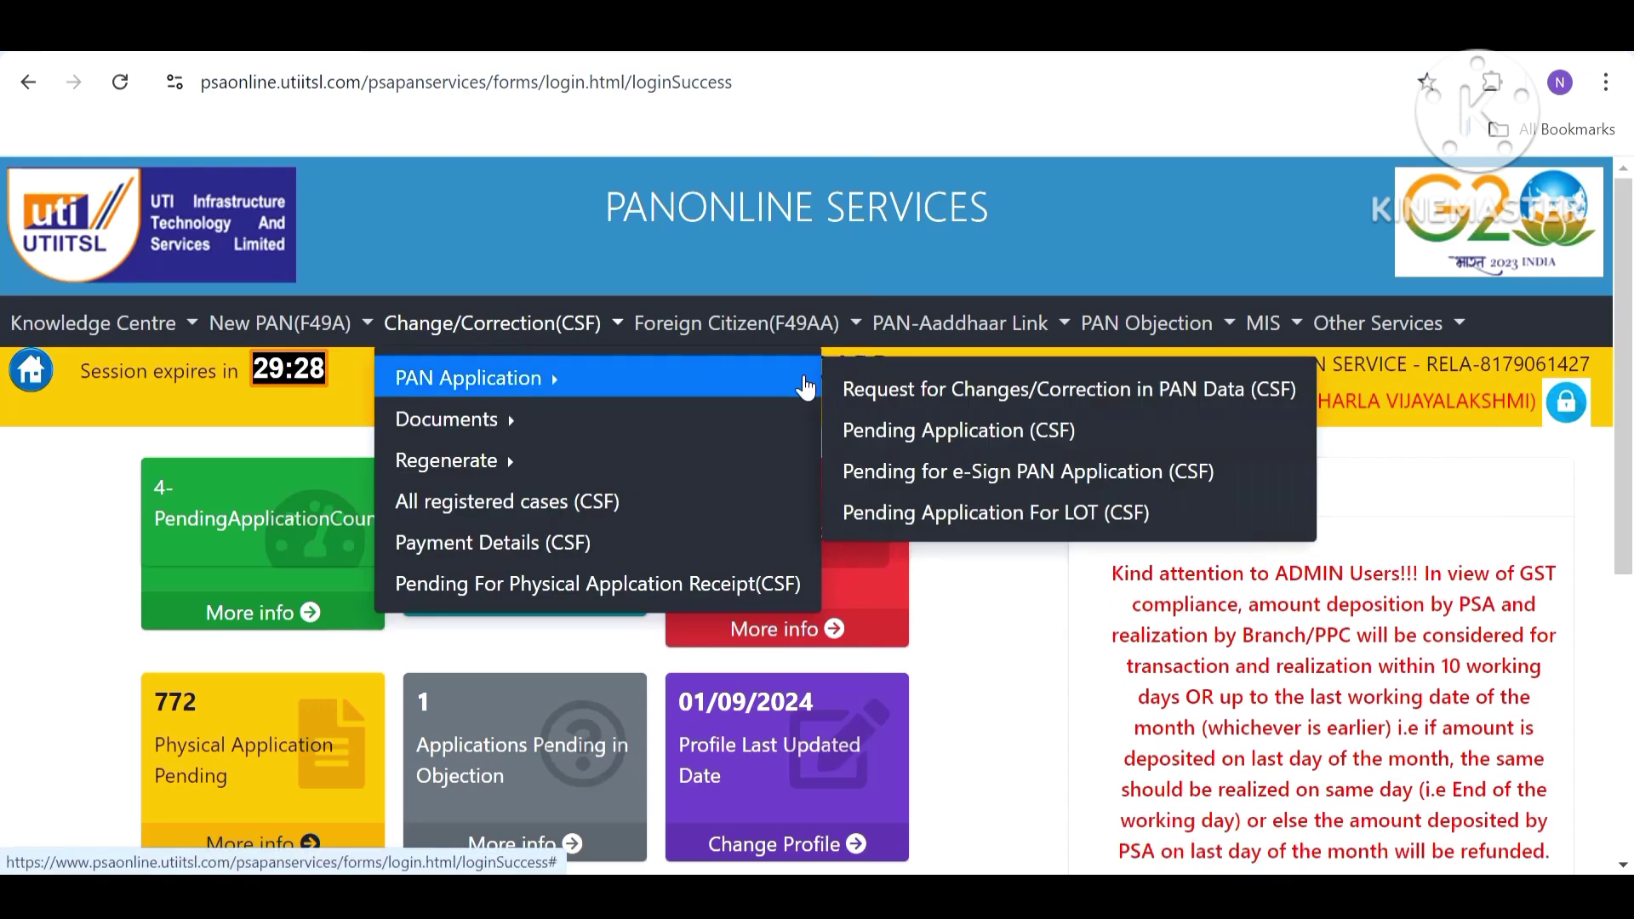
{"action": "left_click", "coordinate": [915, 417]}
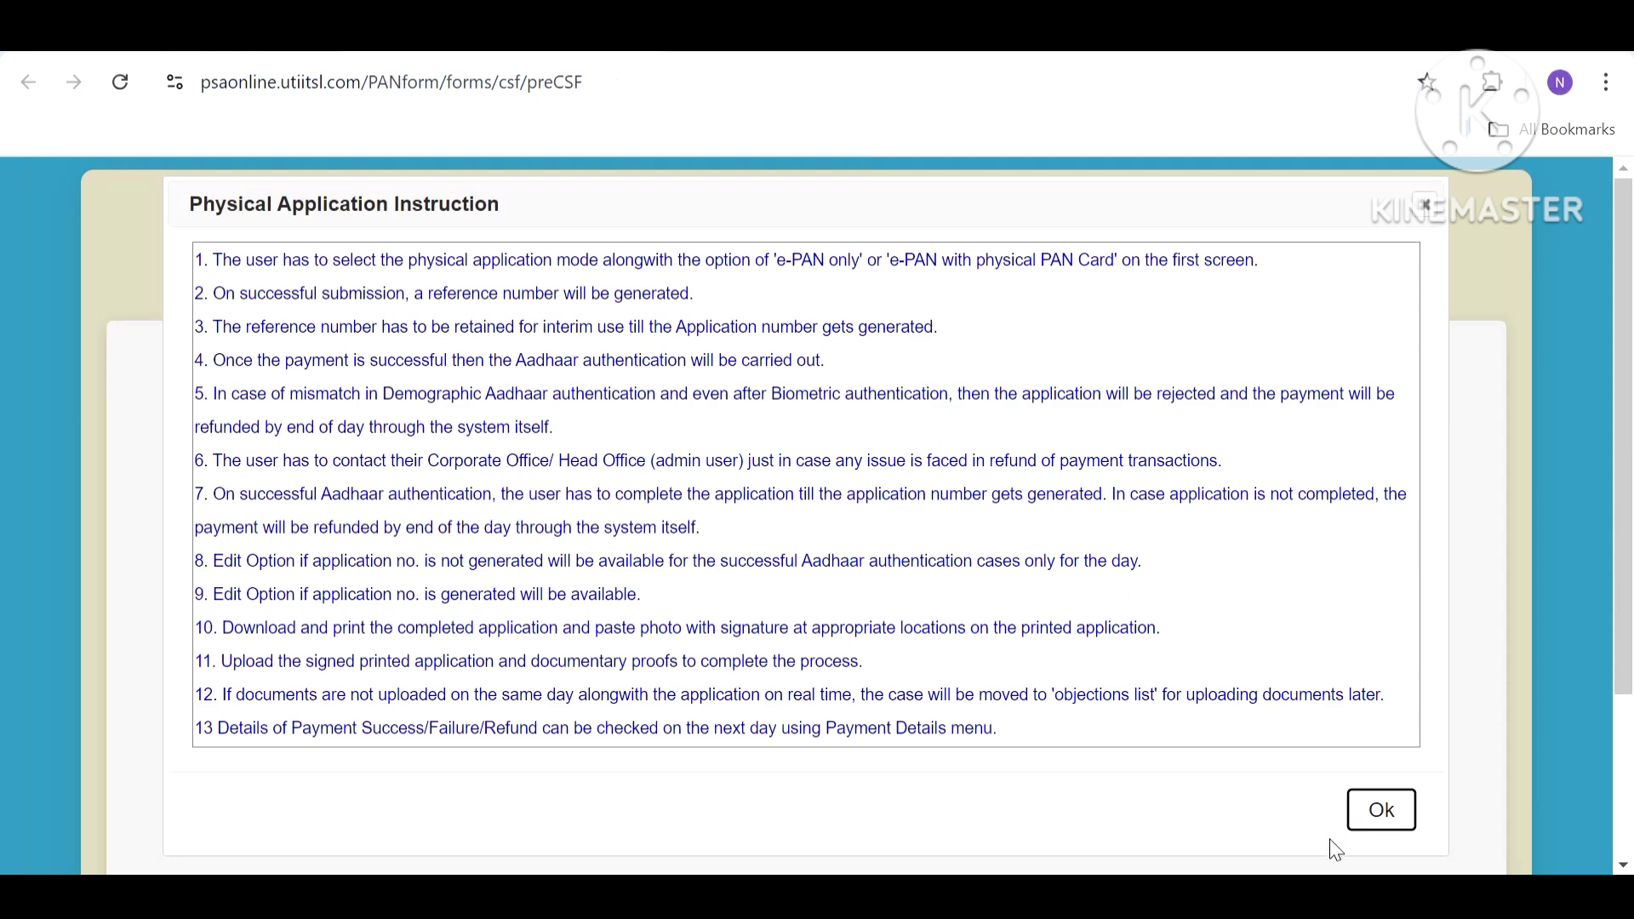
Dismiss the instructions, then enter the applicant's PAN and confirm it by re-entering.
{"action": "left_click", "coordinate": [1379, 821]}
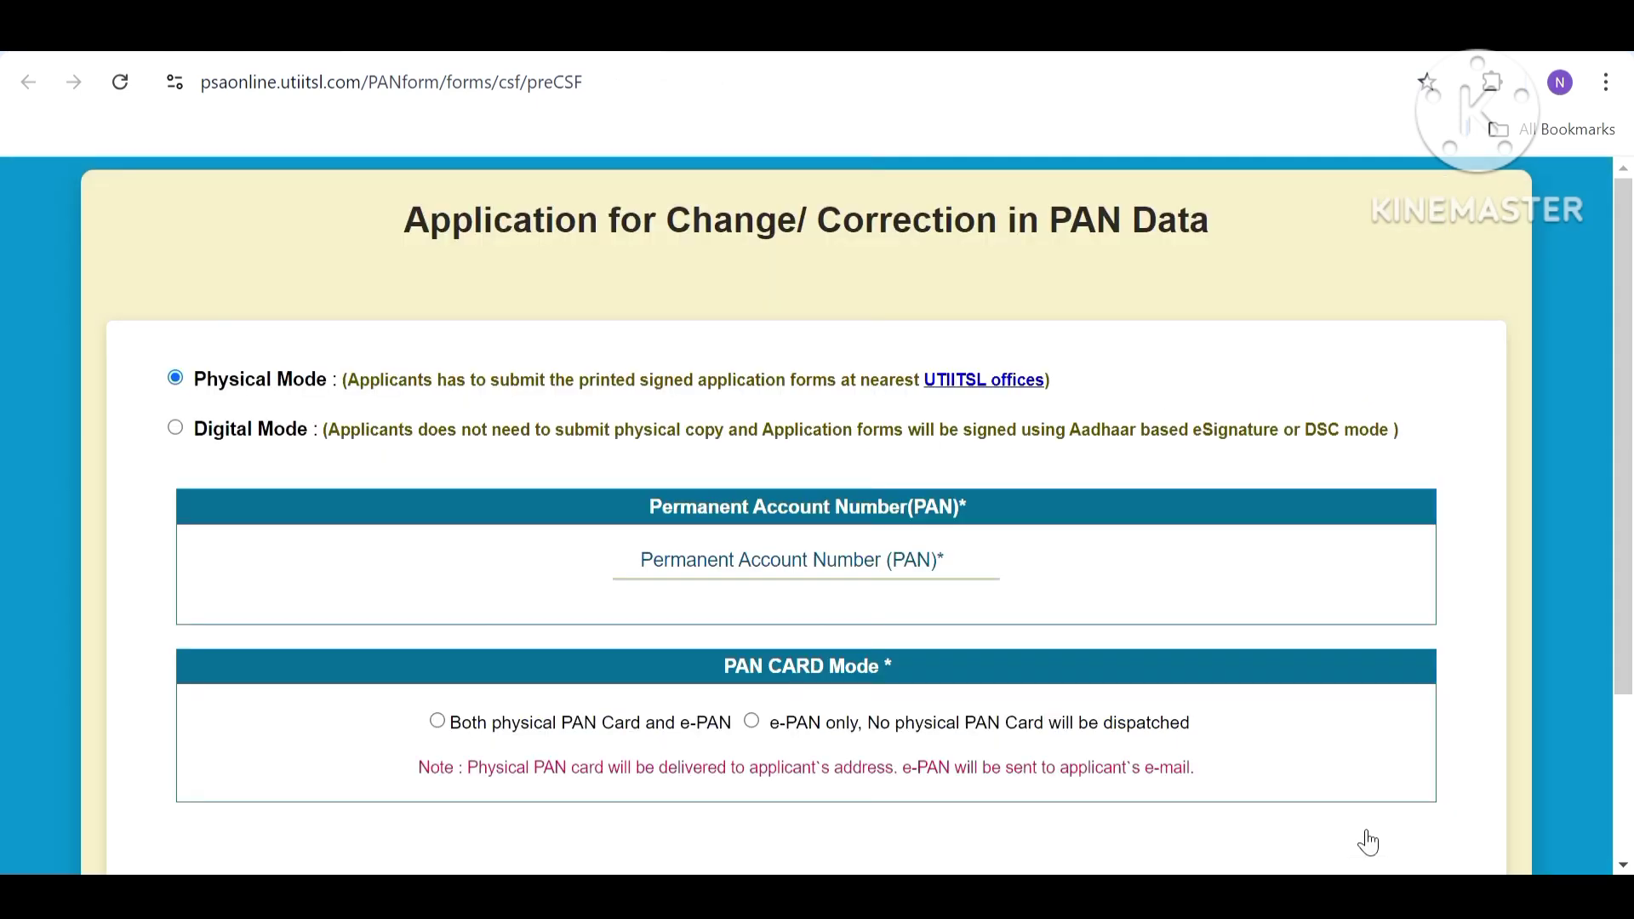
{"action": "left_click", "coordinate": [879, 564]}
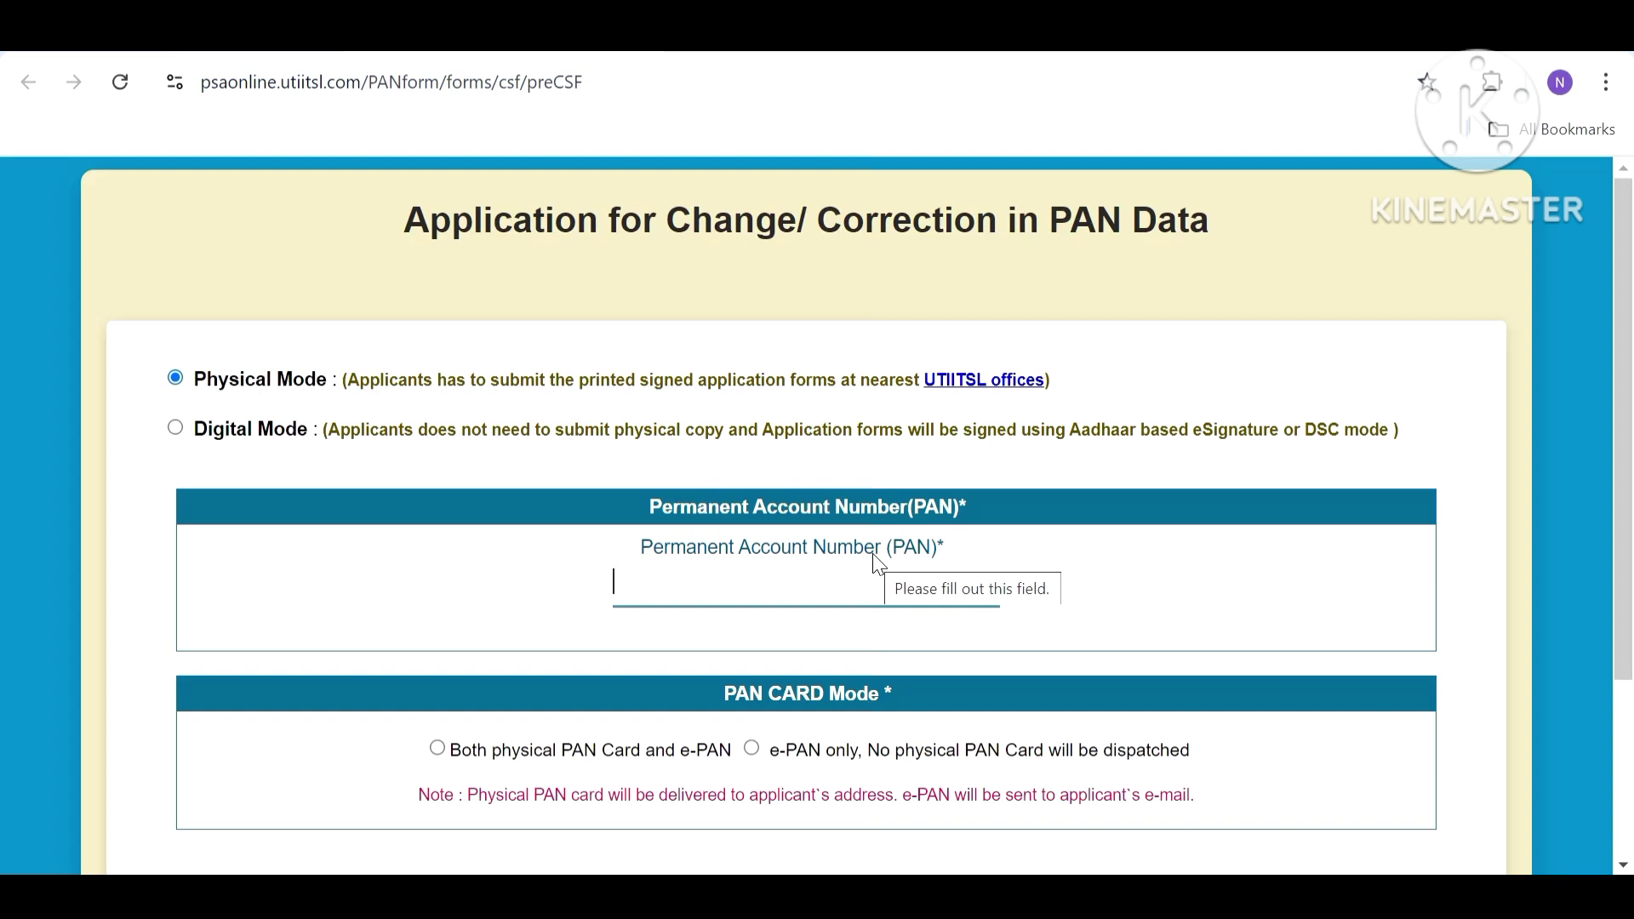
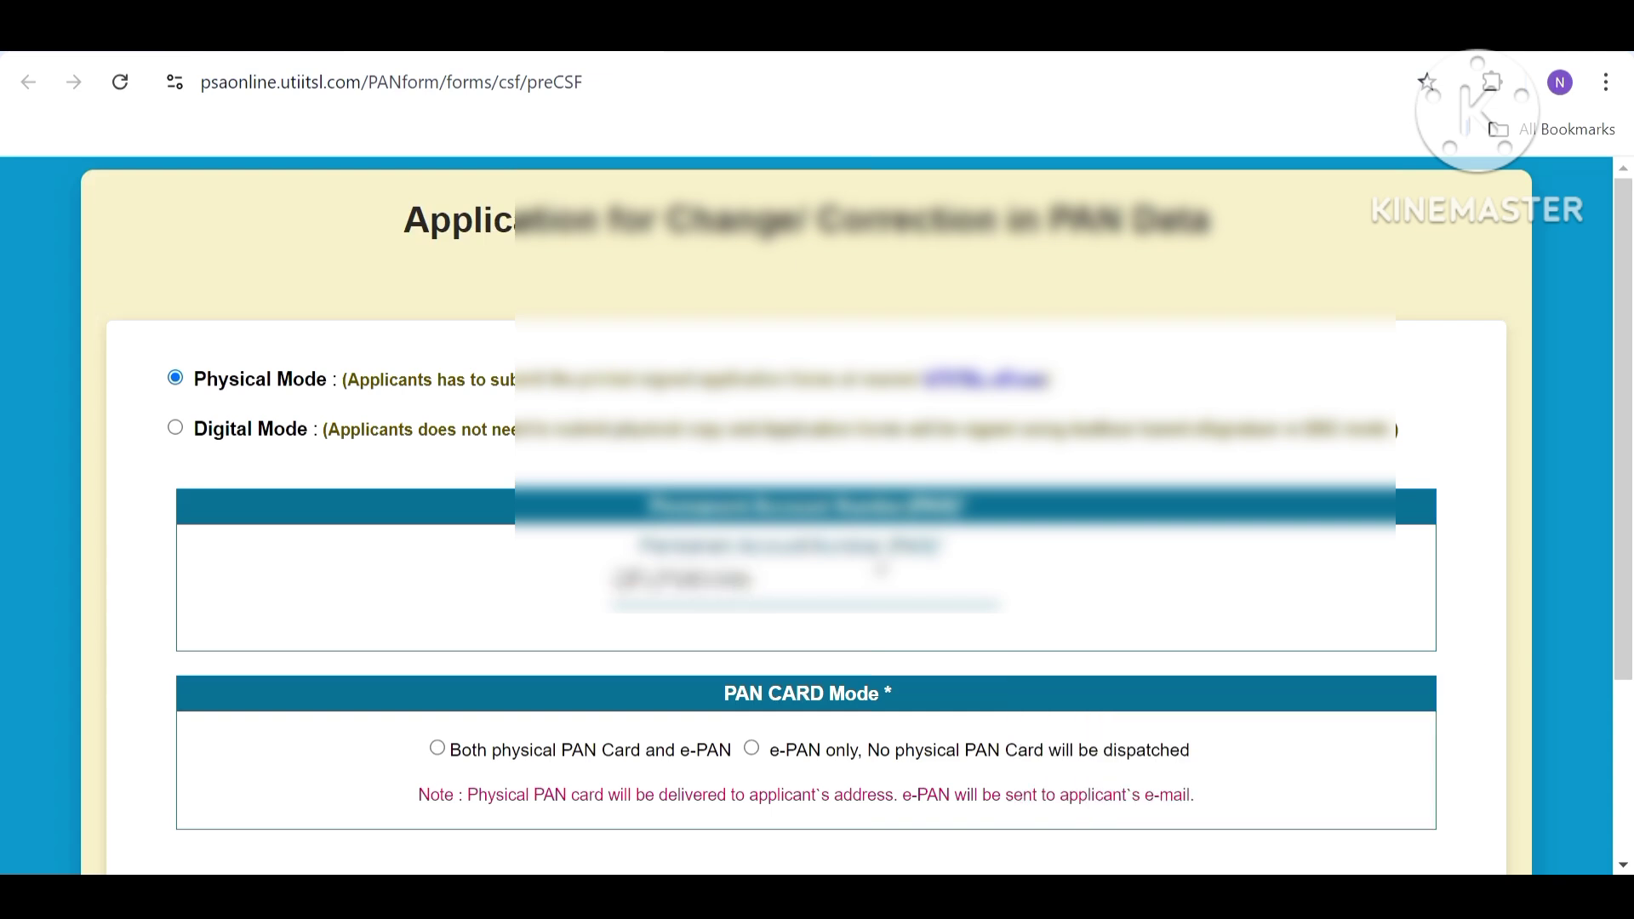
{"action": "key", "text": "Tab"}
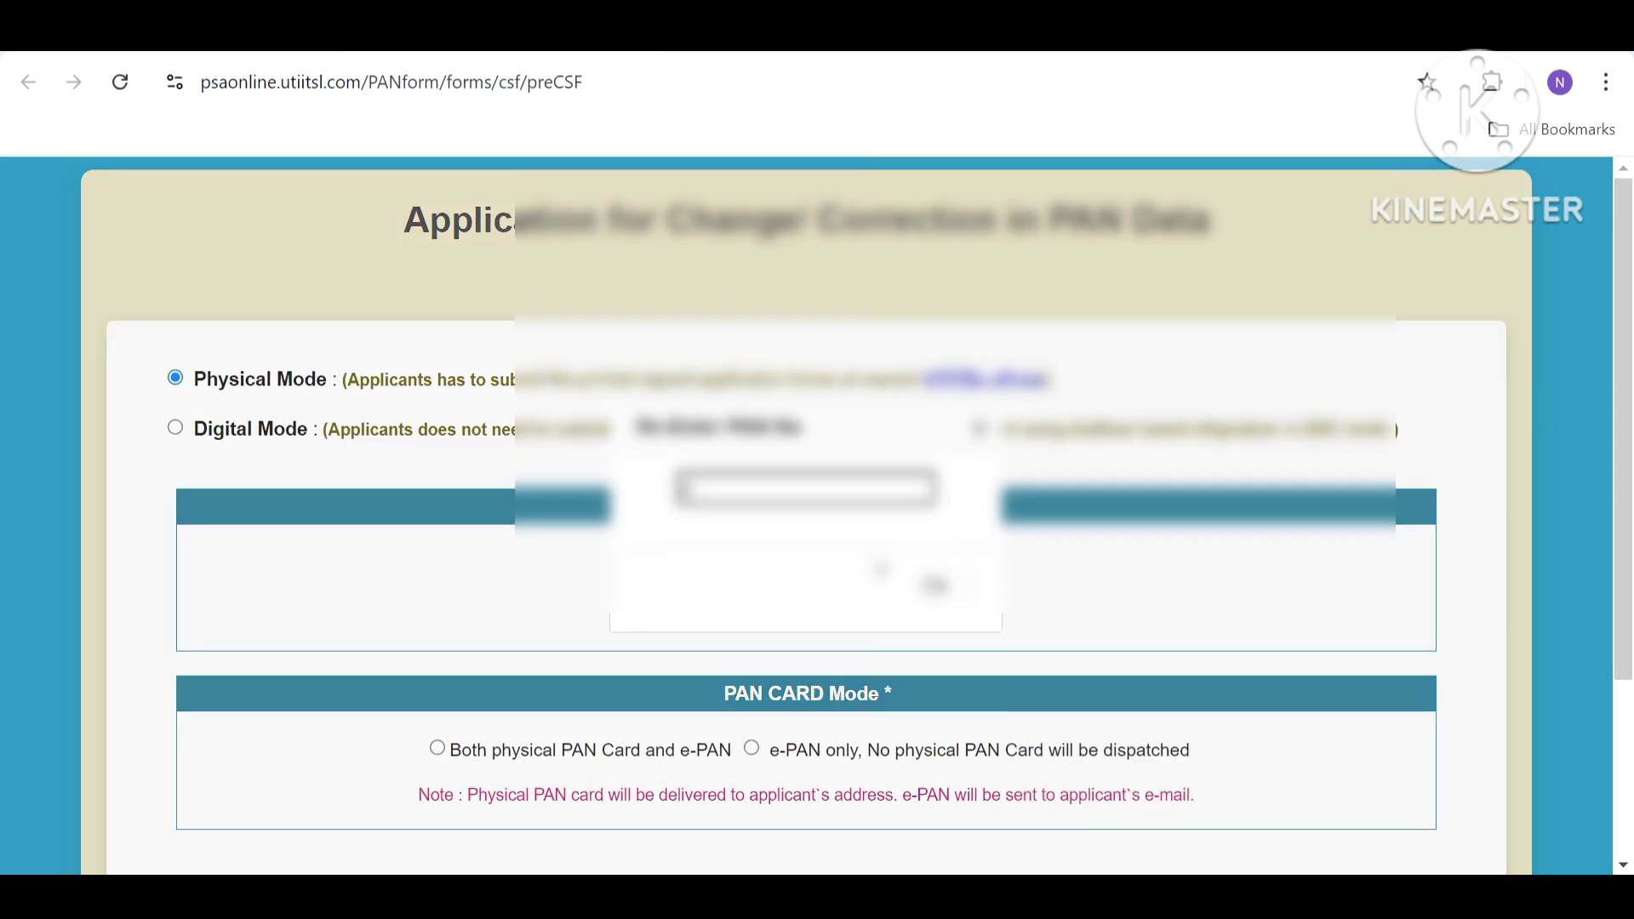
{"action": "type", "text": "ABCDE1234"}
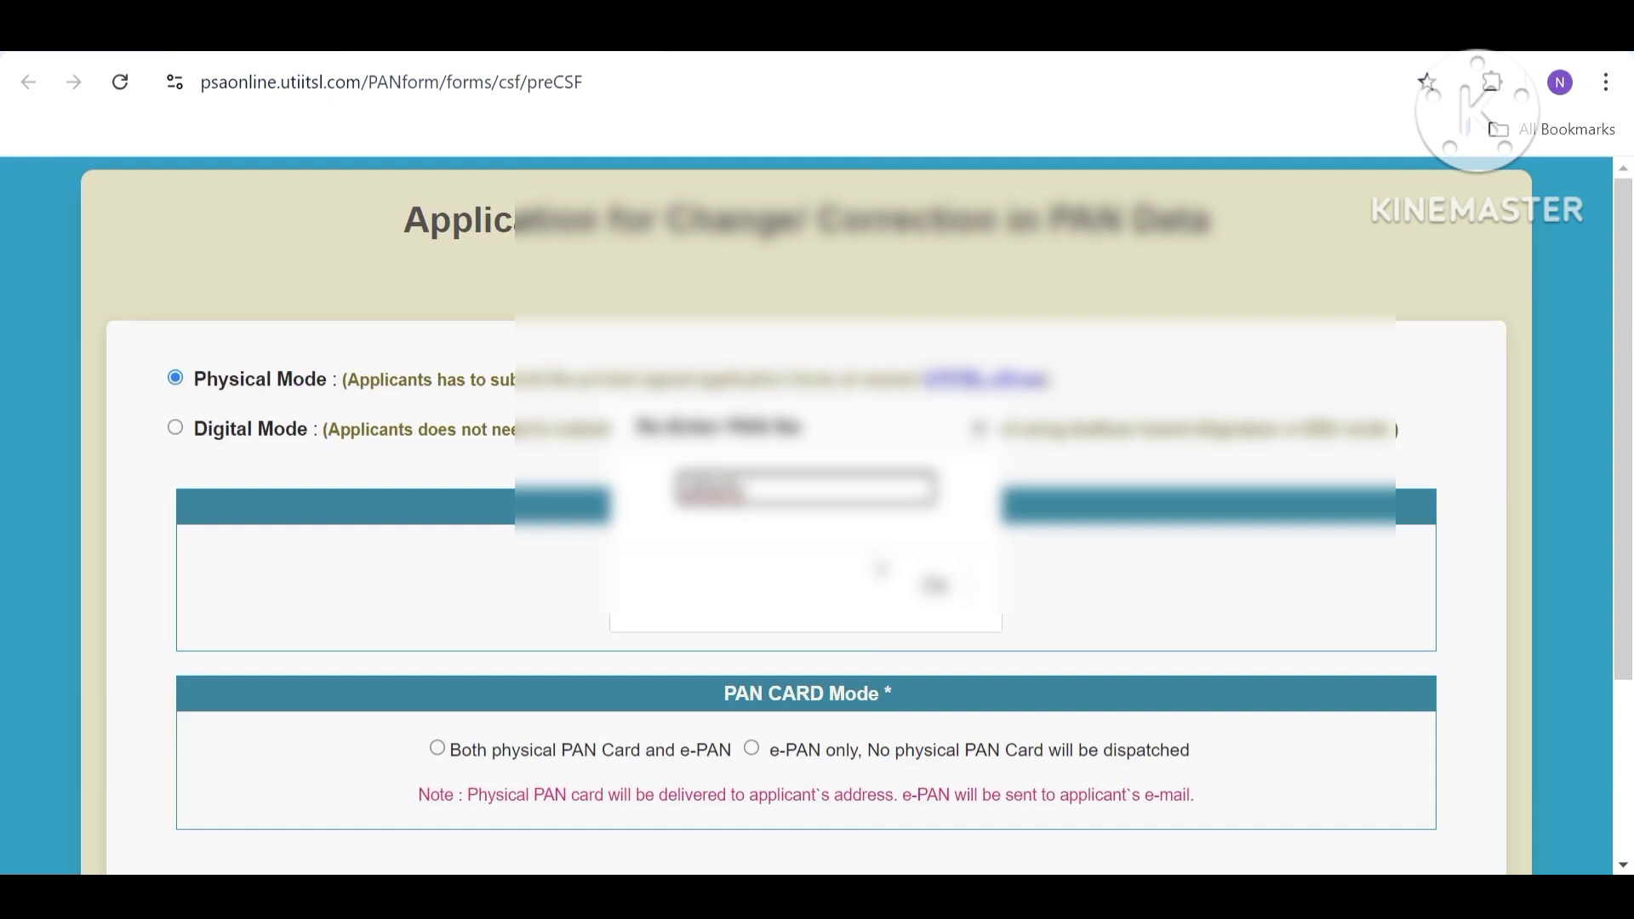
{"action": "type", "text": "F"}
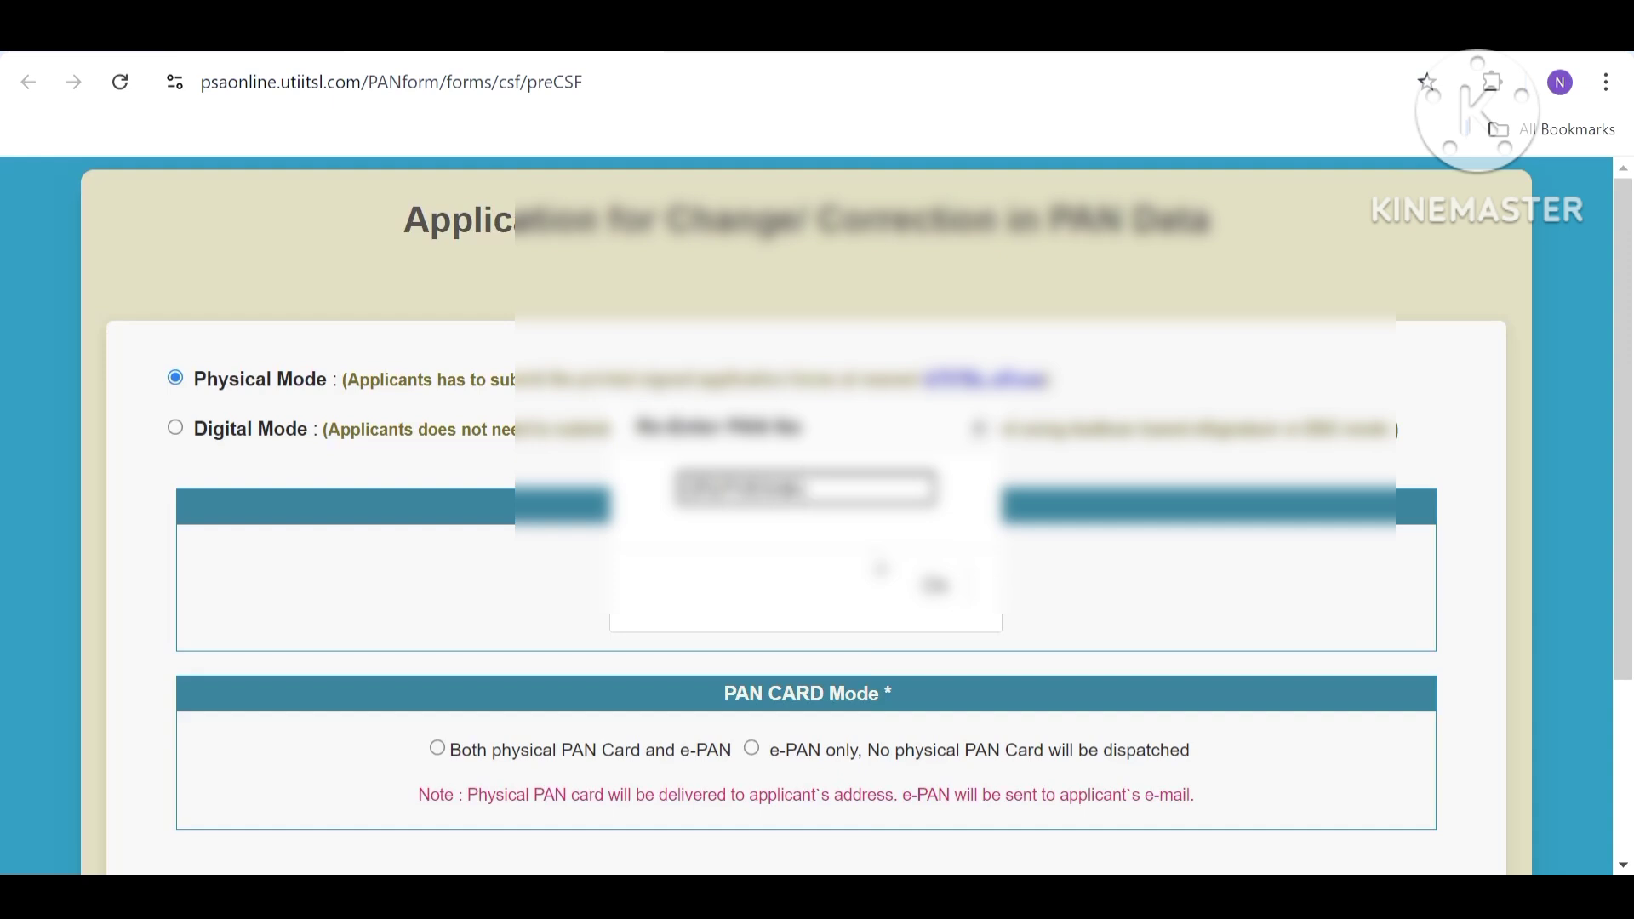
{"action": "key", "text": "Tab"}
{"action": "key", "text": "Return"}
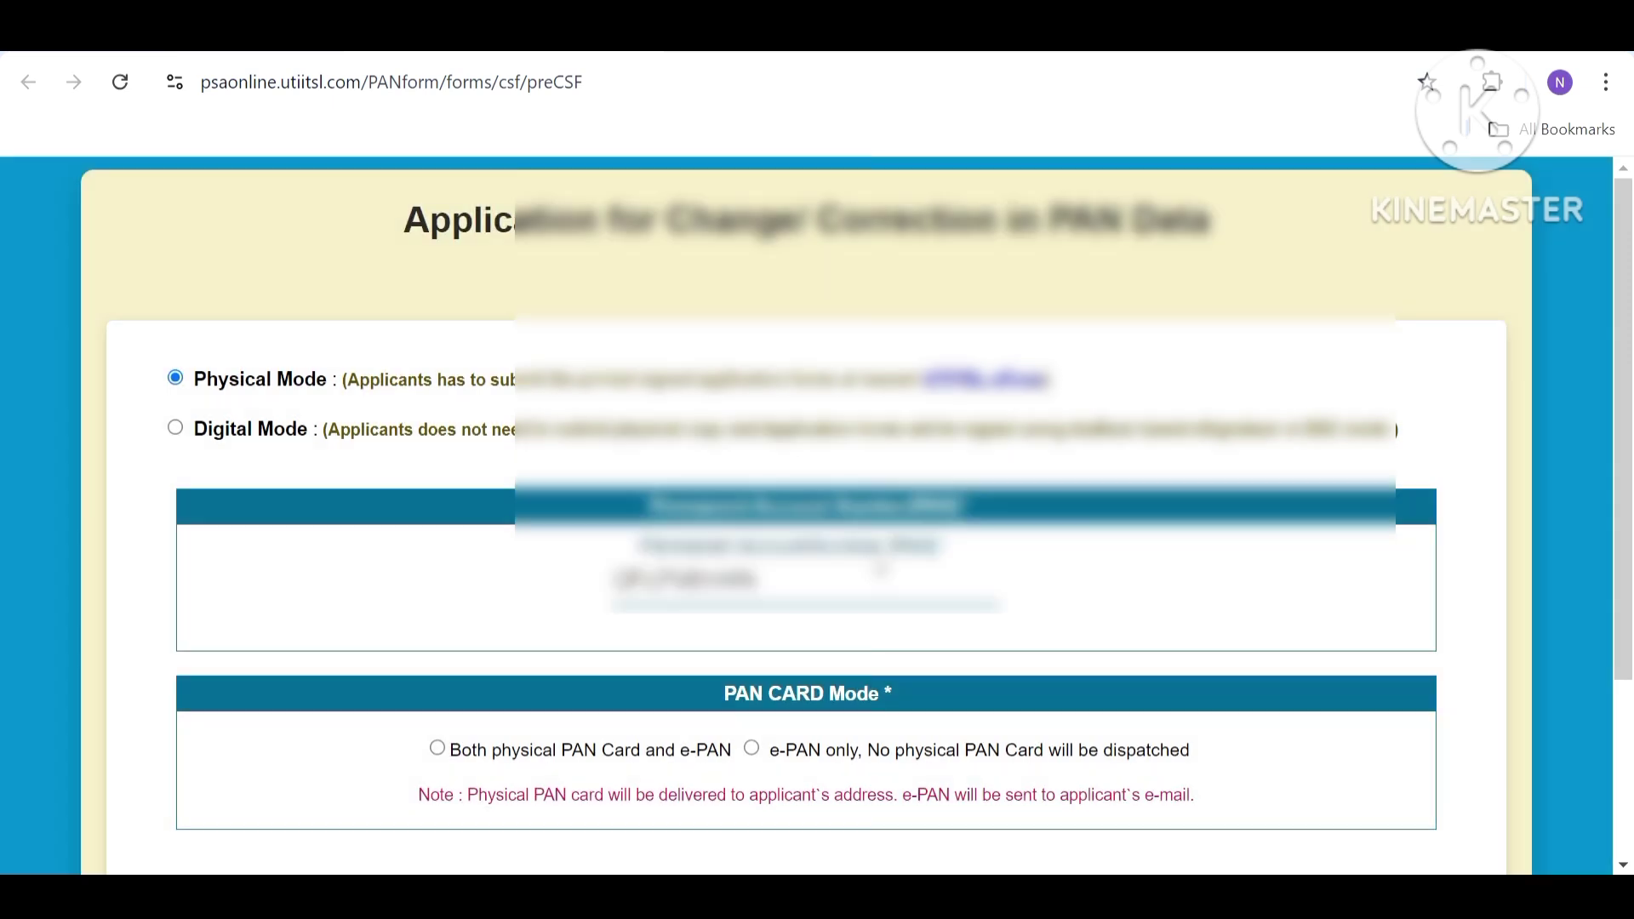
Choose 'Both physical PAN Card and e-PAN' and submit the request.
{"action": "left_click", "coordinate": [438, 750]}
{"action": "scroll", "coordinate": [1631, 509], "scroll_direction": "down", "scroll_amount": 1}
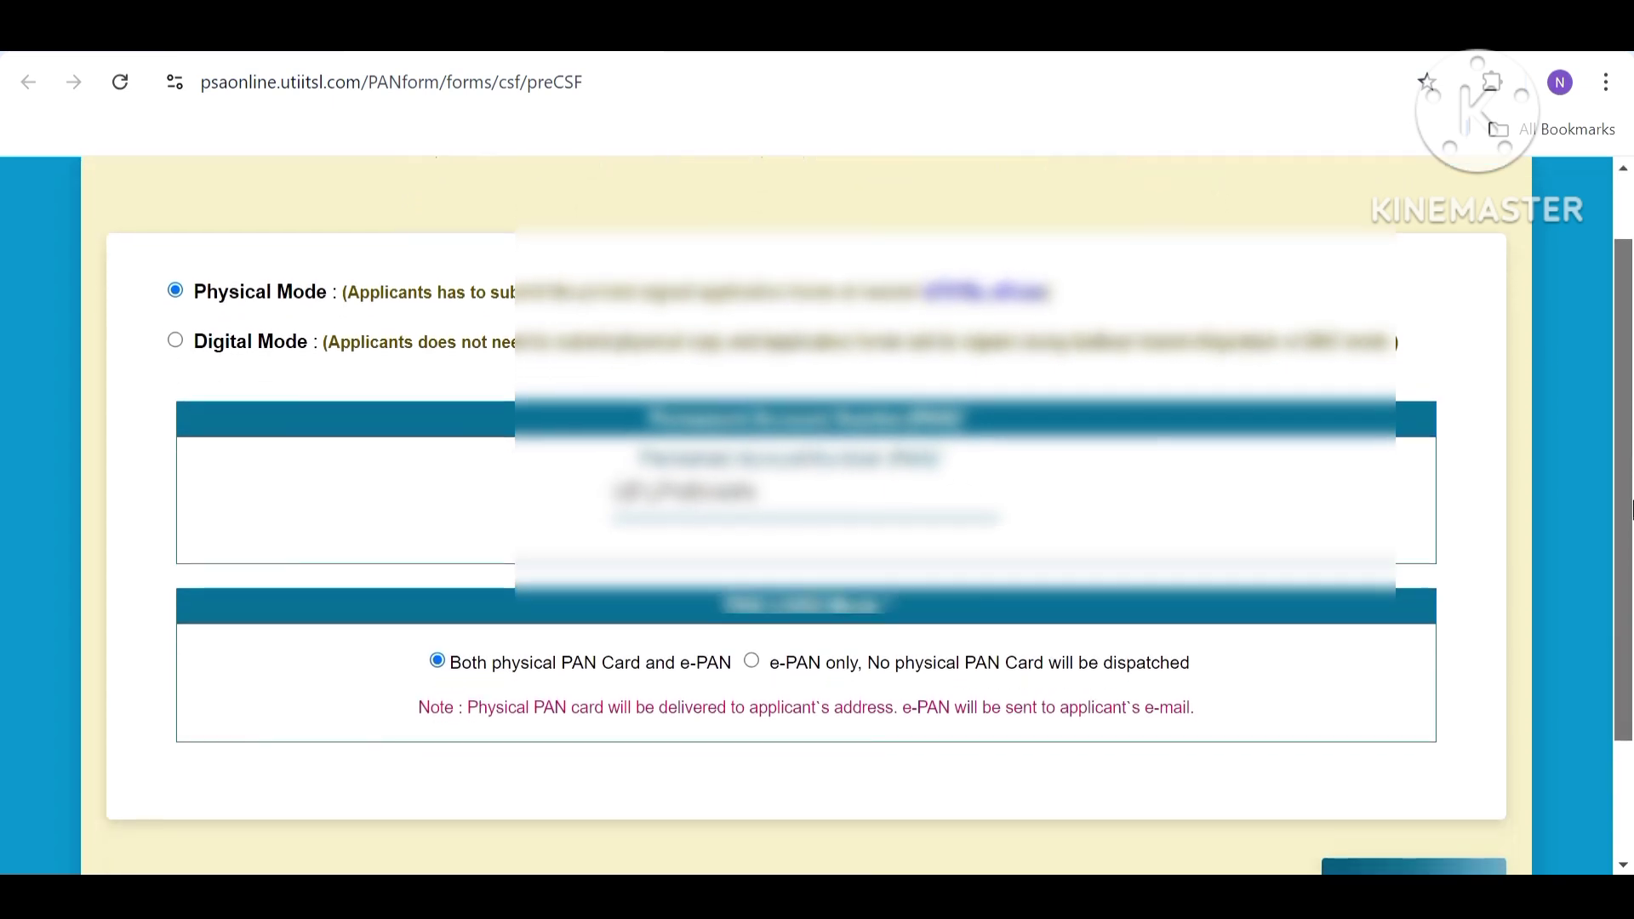
{"action": "scroll", "coordinate": [1631, 509], "scroll_direction": "down", "scroll_amount": 1}
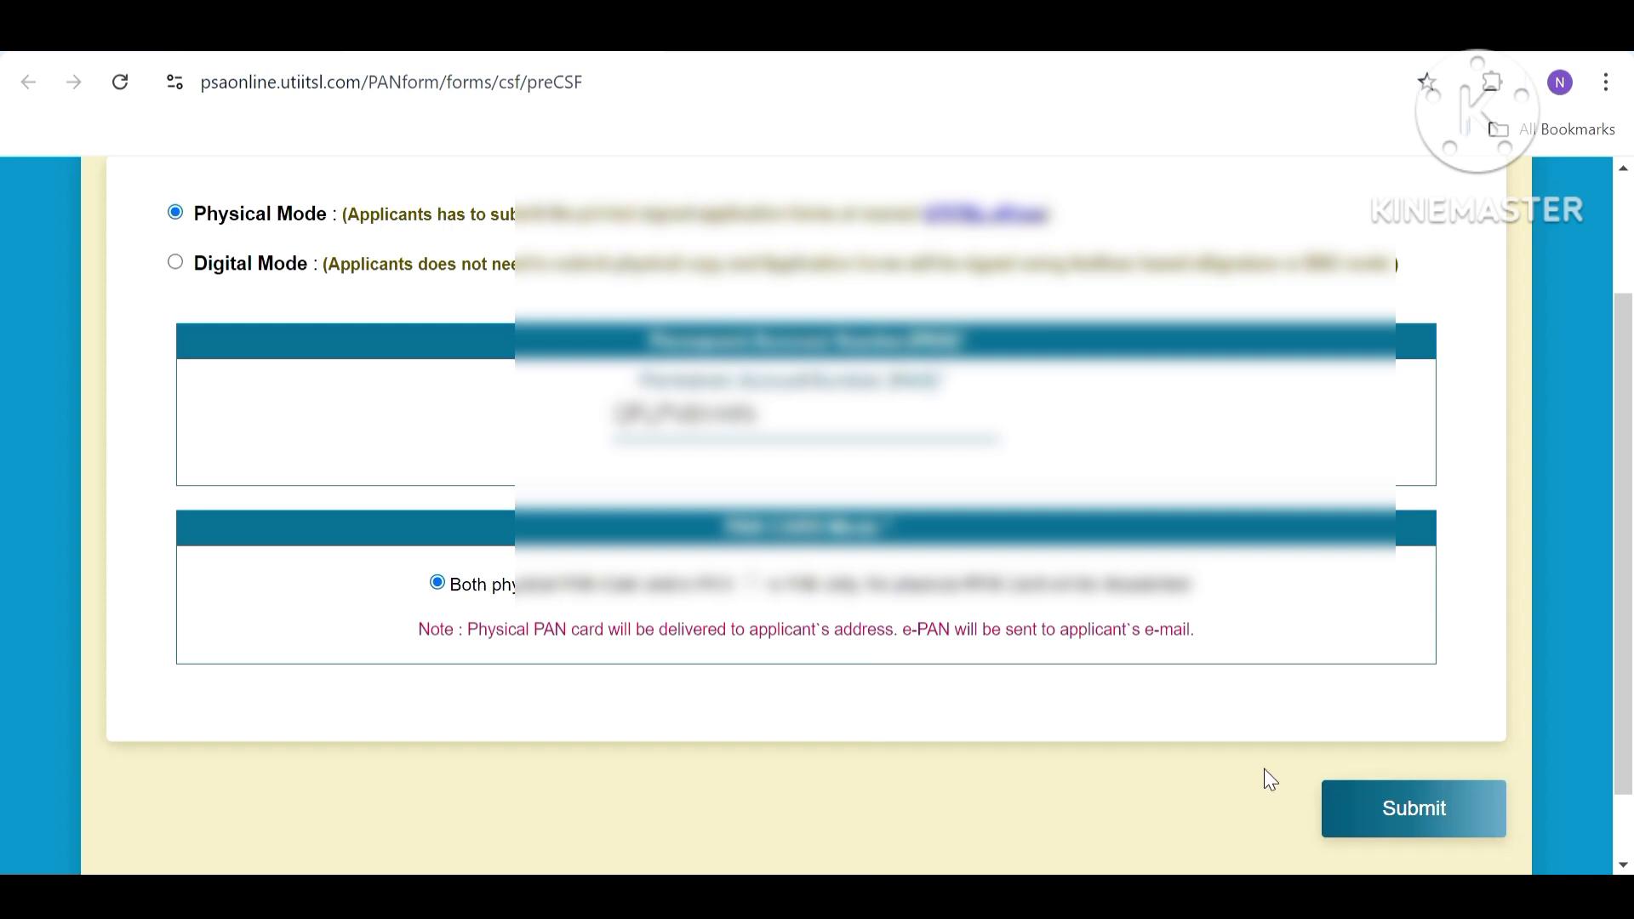
{"action": "left_click", "coordinate": [1368, 834]}
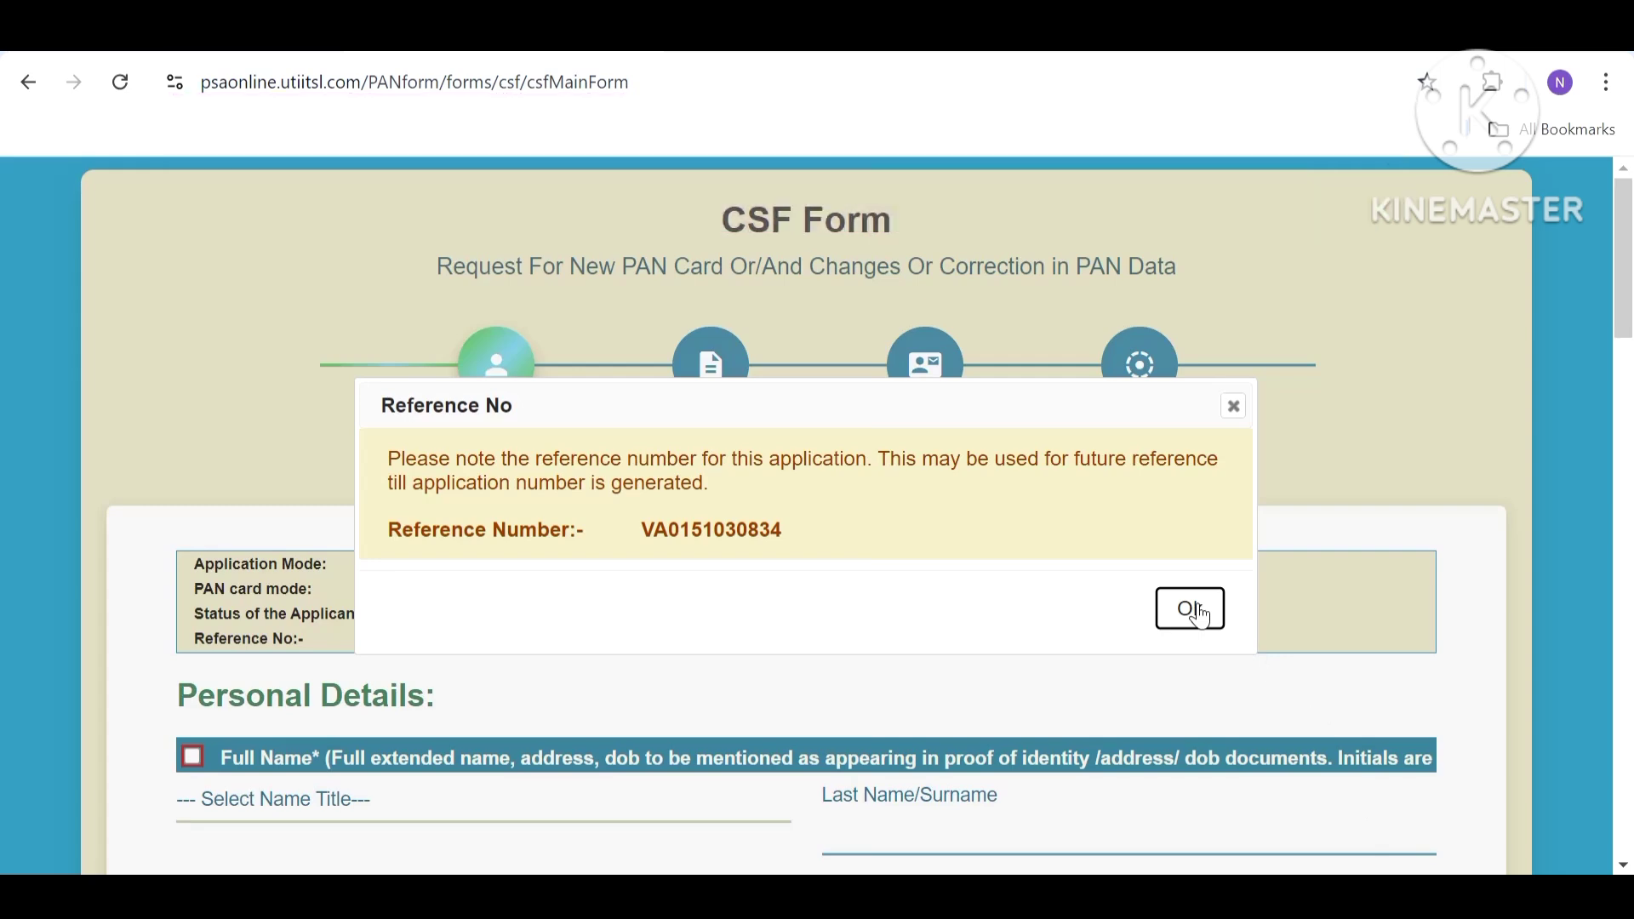
Dismiss the reference number notice and fill the name fields with View Name From ITD.
{"action": "left_click", "coordinate": [1200, 613]}
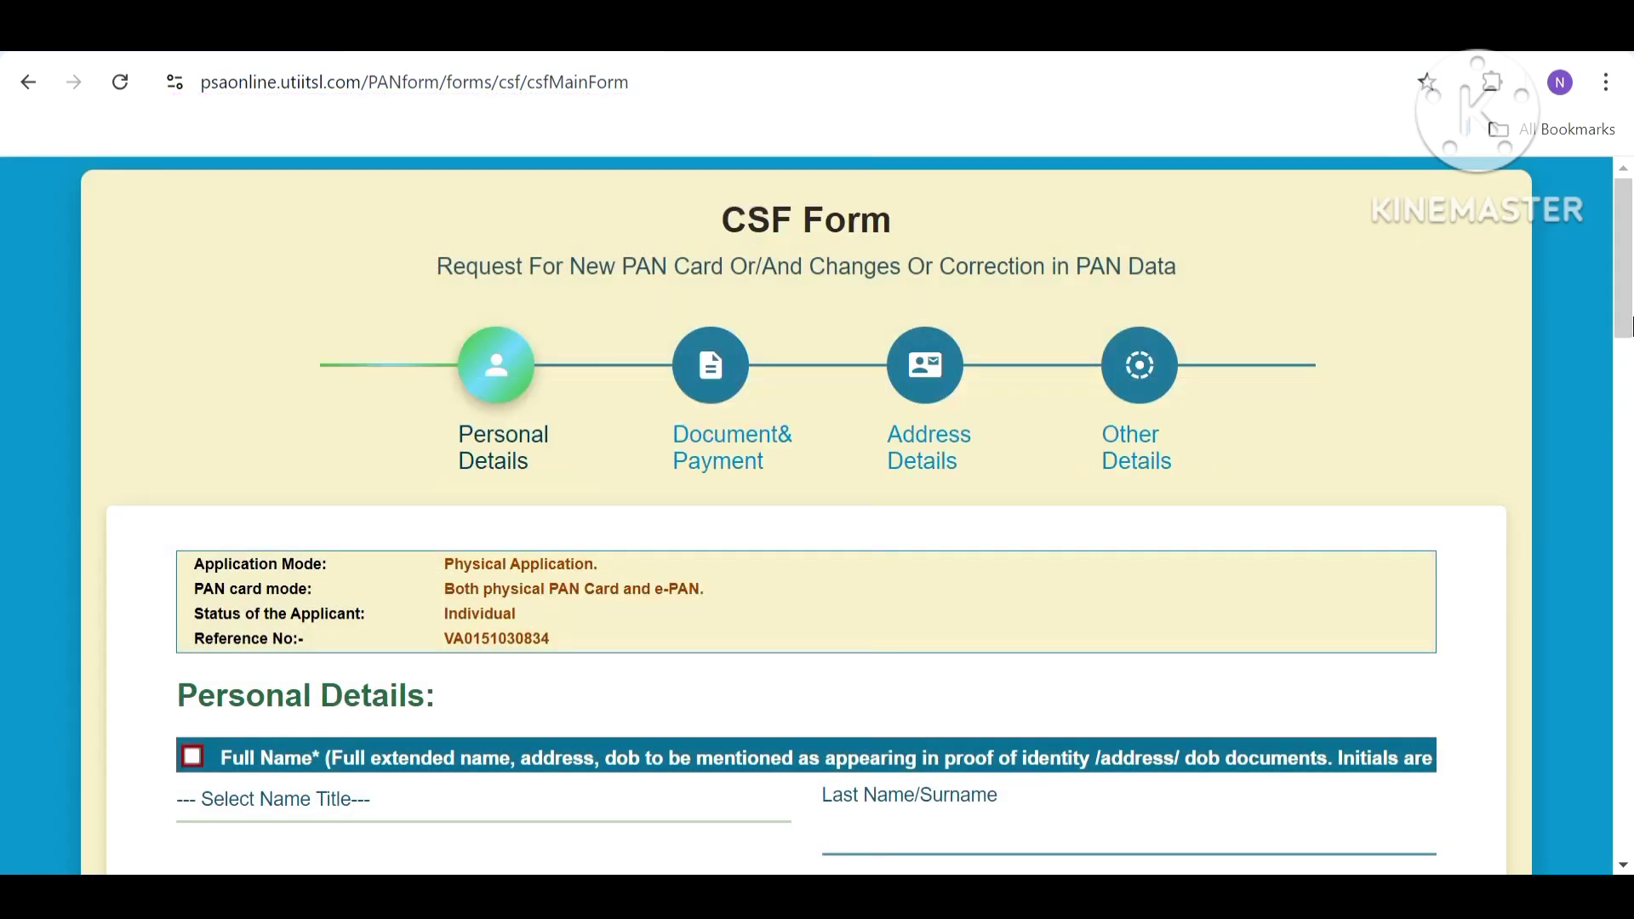
{"action": "scroll", "coordinate": [1630, 340], "scroll_direction": "down", "scroll_amount": 1}
{"action": "left_click_drag", "start_coordinate": [1630, 328], "coordinate": [1630, 384]}
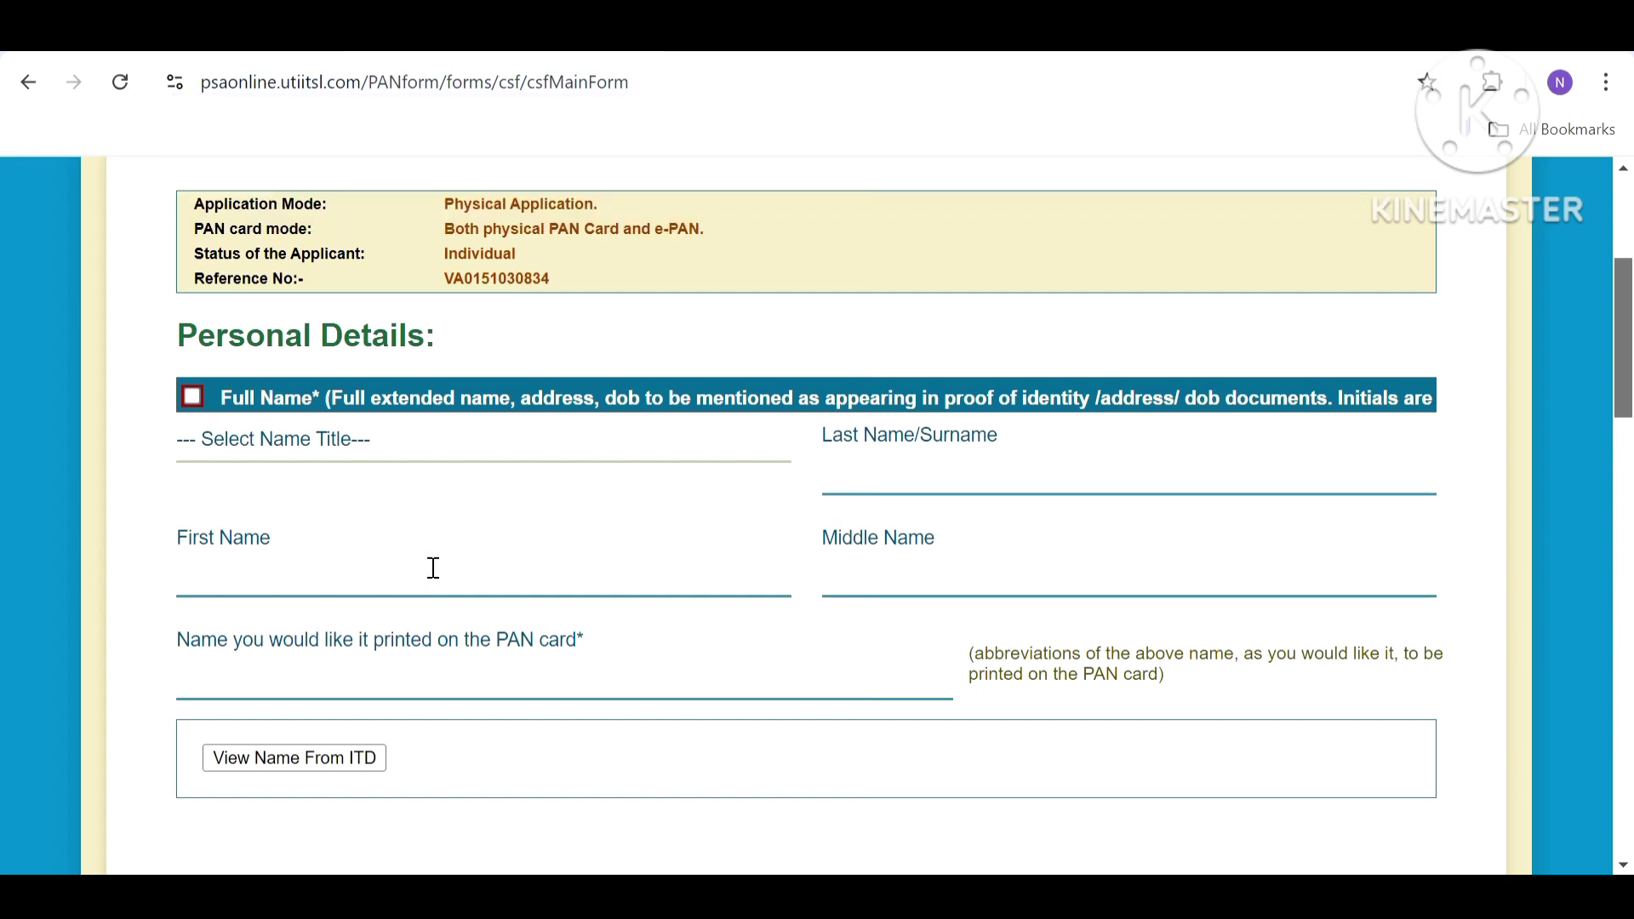
{"action": "left_click", "coordinate": [234, 769]}
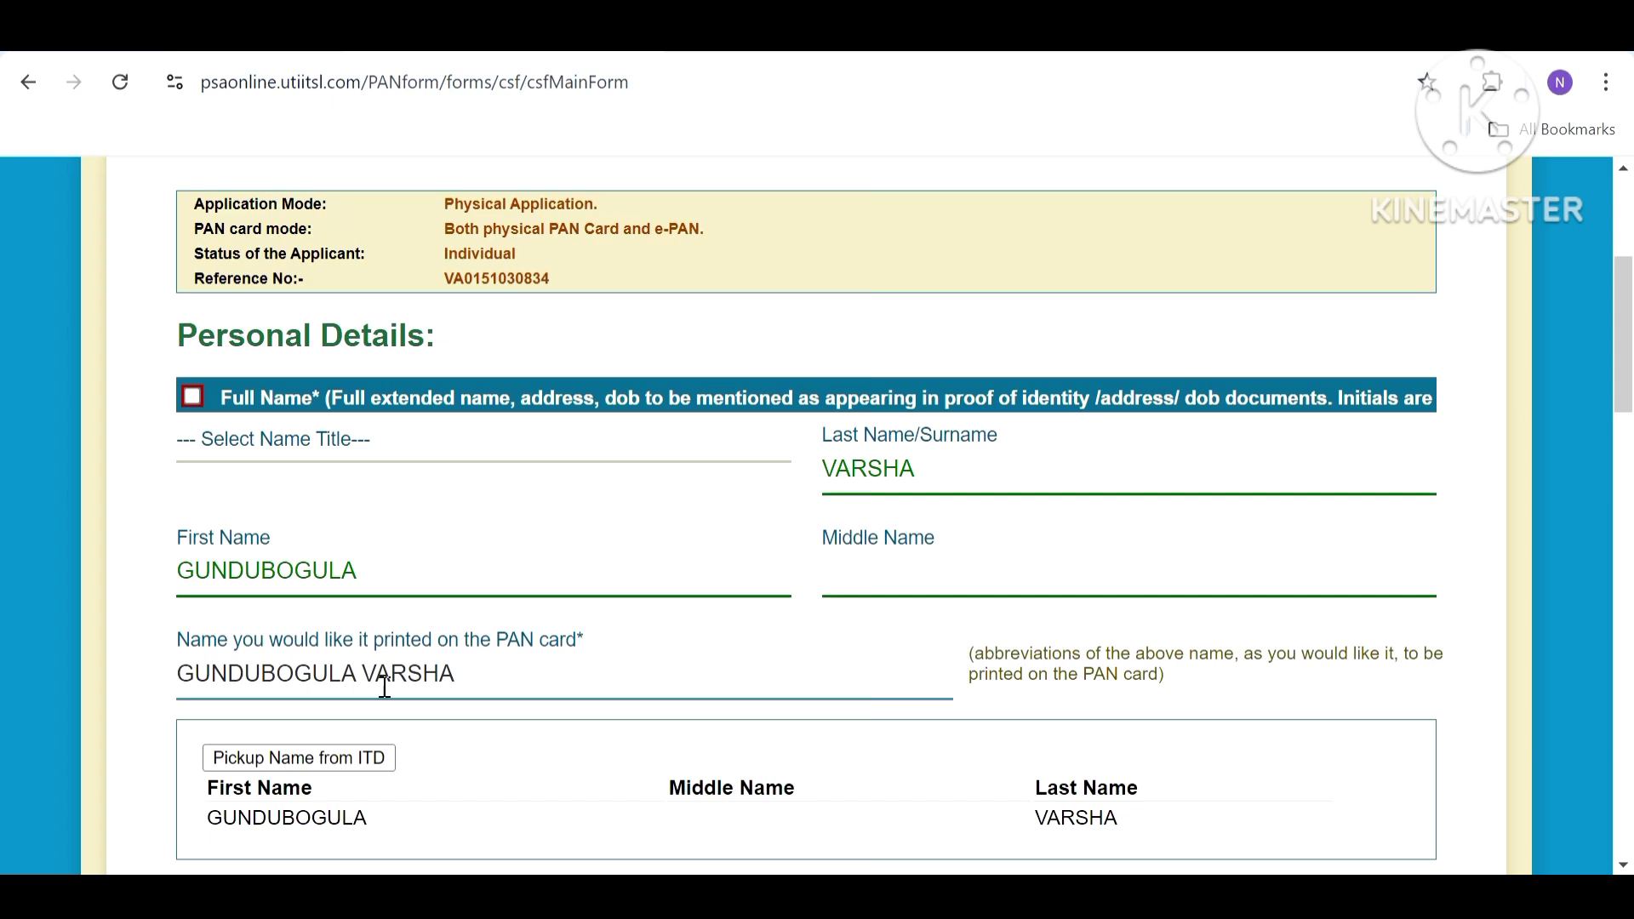
Set the name title to KUMARI, then untick Full Name and restore the ITD surname.
{"action": "left_click", "coordinate": [294, 439]}
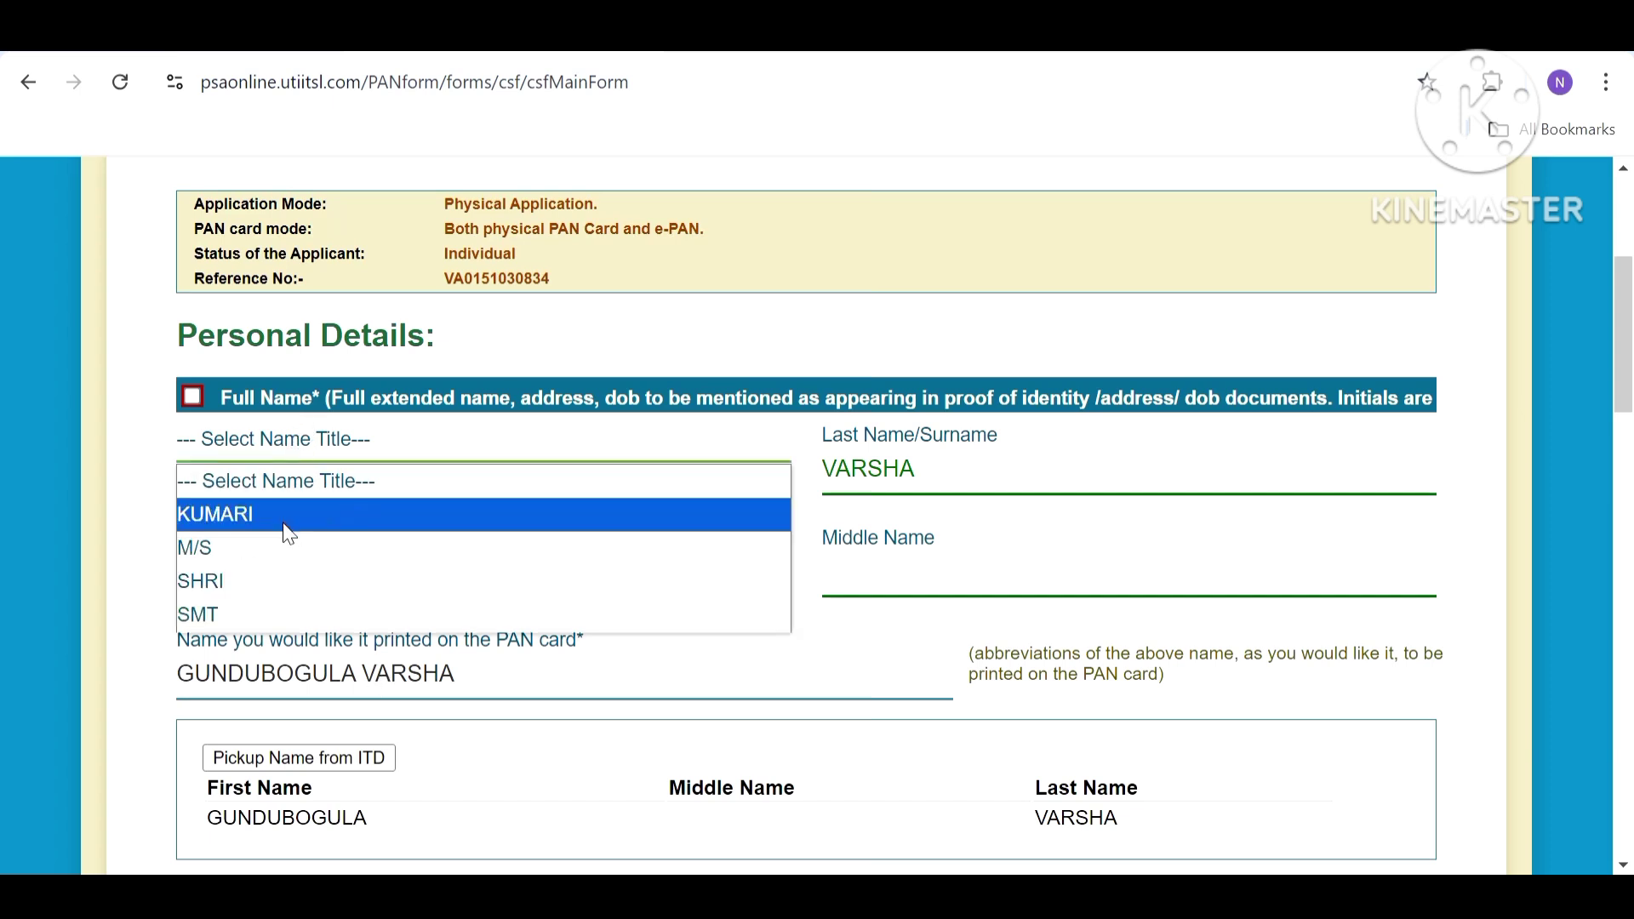
{"action": "left_click", "coordinate": [286, 521]}
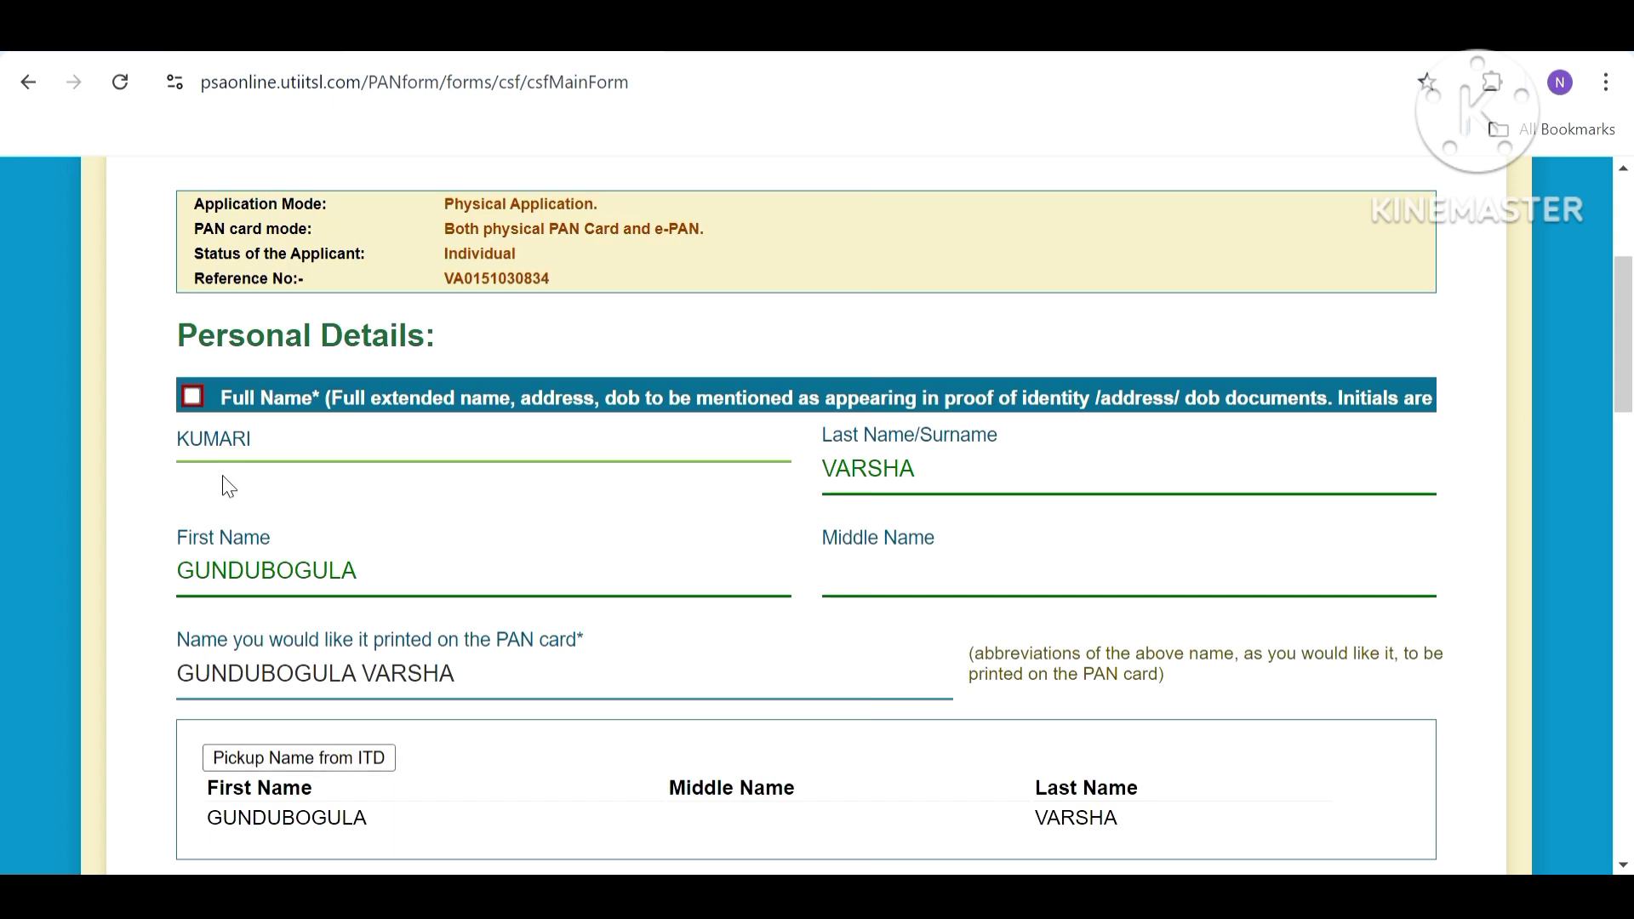
{"action": "left_click", "coordinate": [194, 403]}
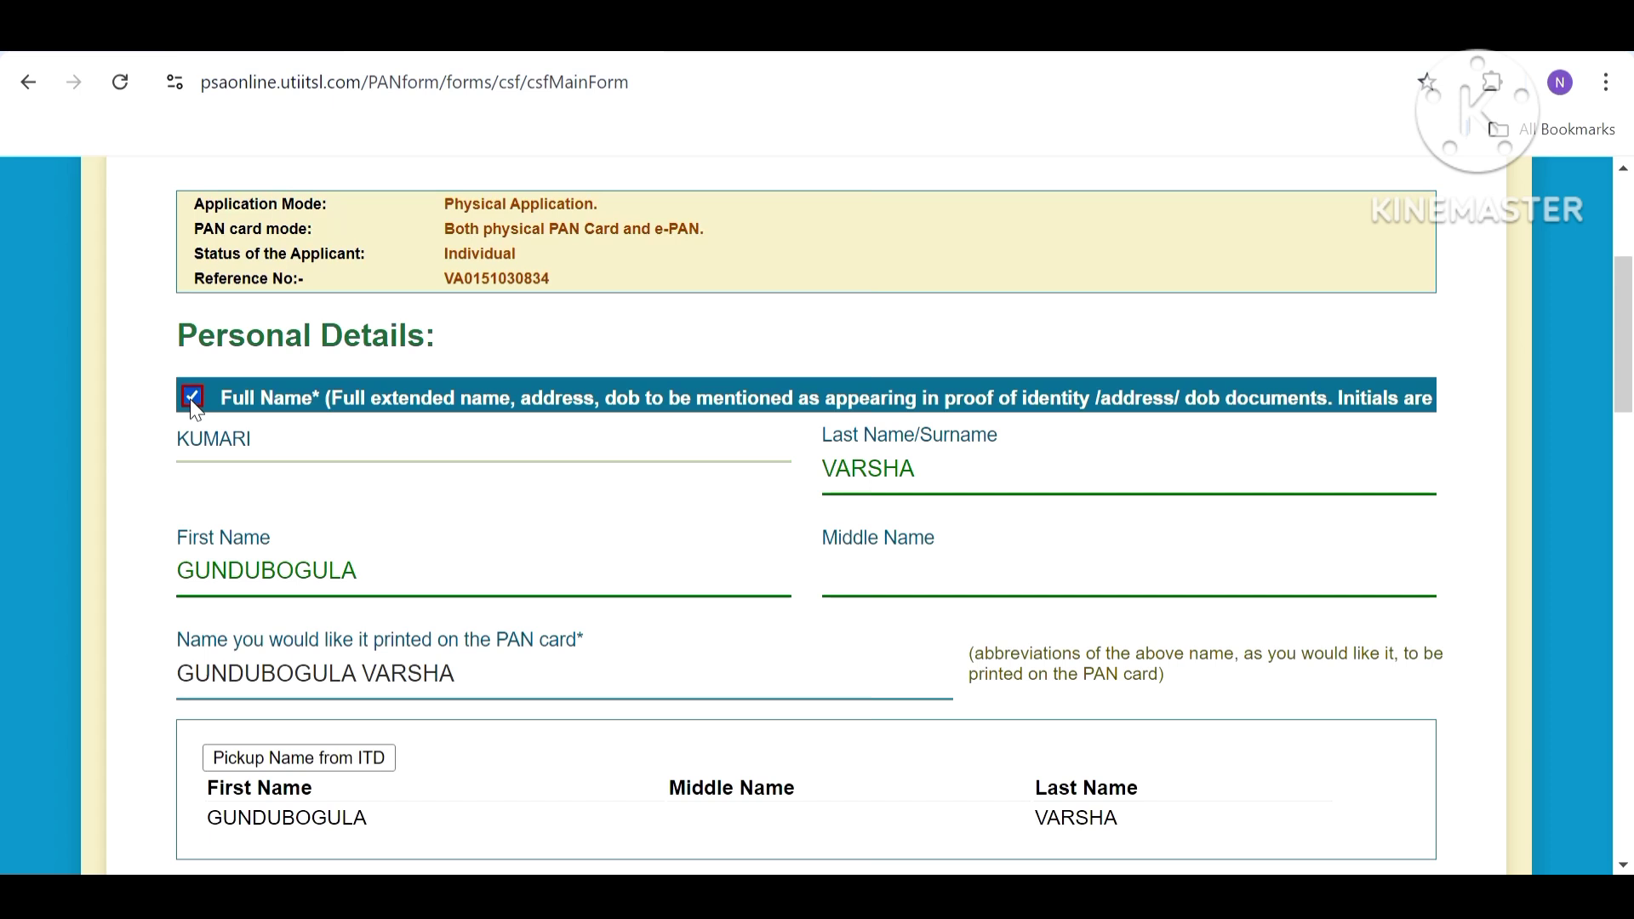
{"action": "key", "text": "BackSpace"}
{"action": "type", "text": "a"}
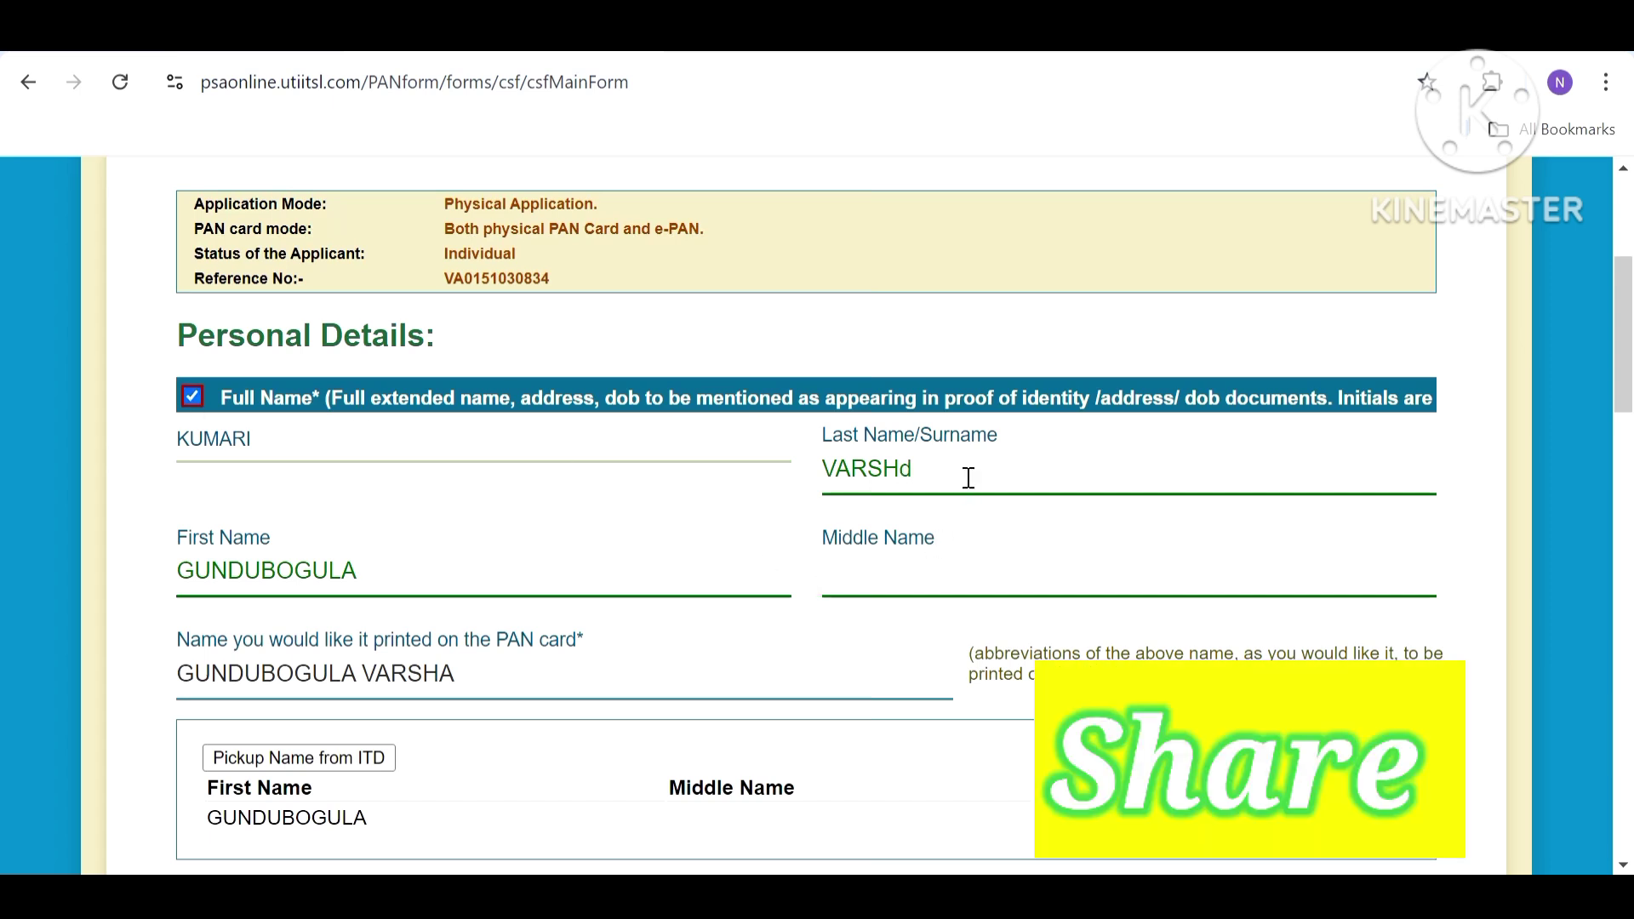
{"action": "key", "text": "Tab"}
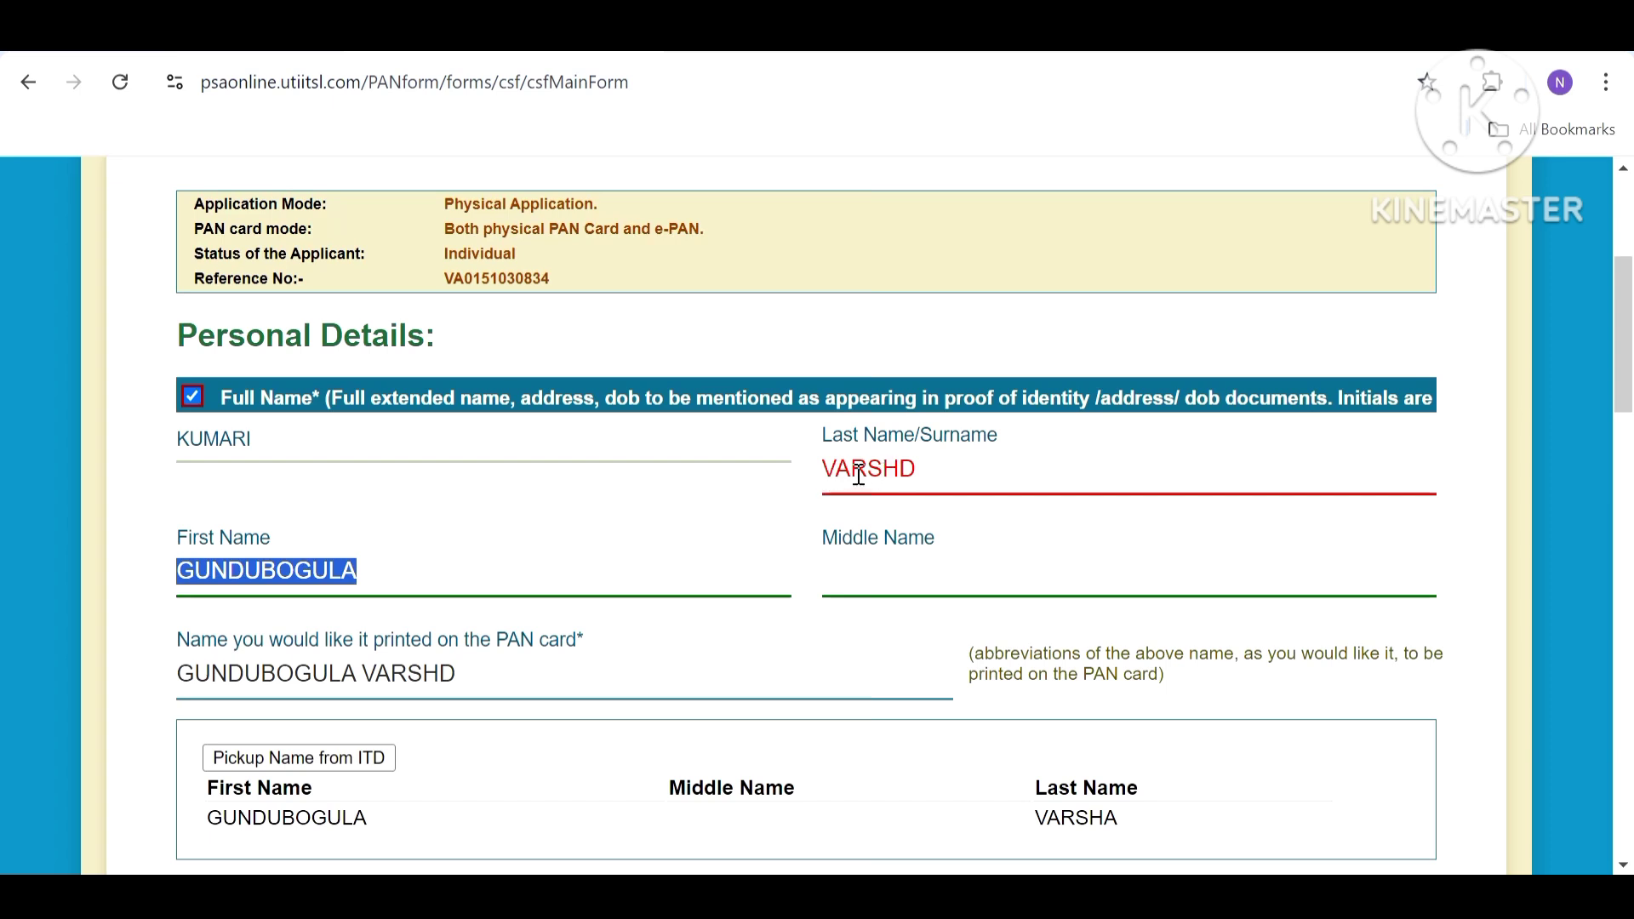
{"action": "left_click", "coordinate": [913, 473]}
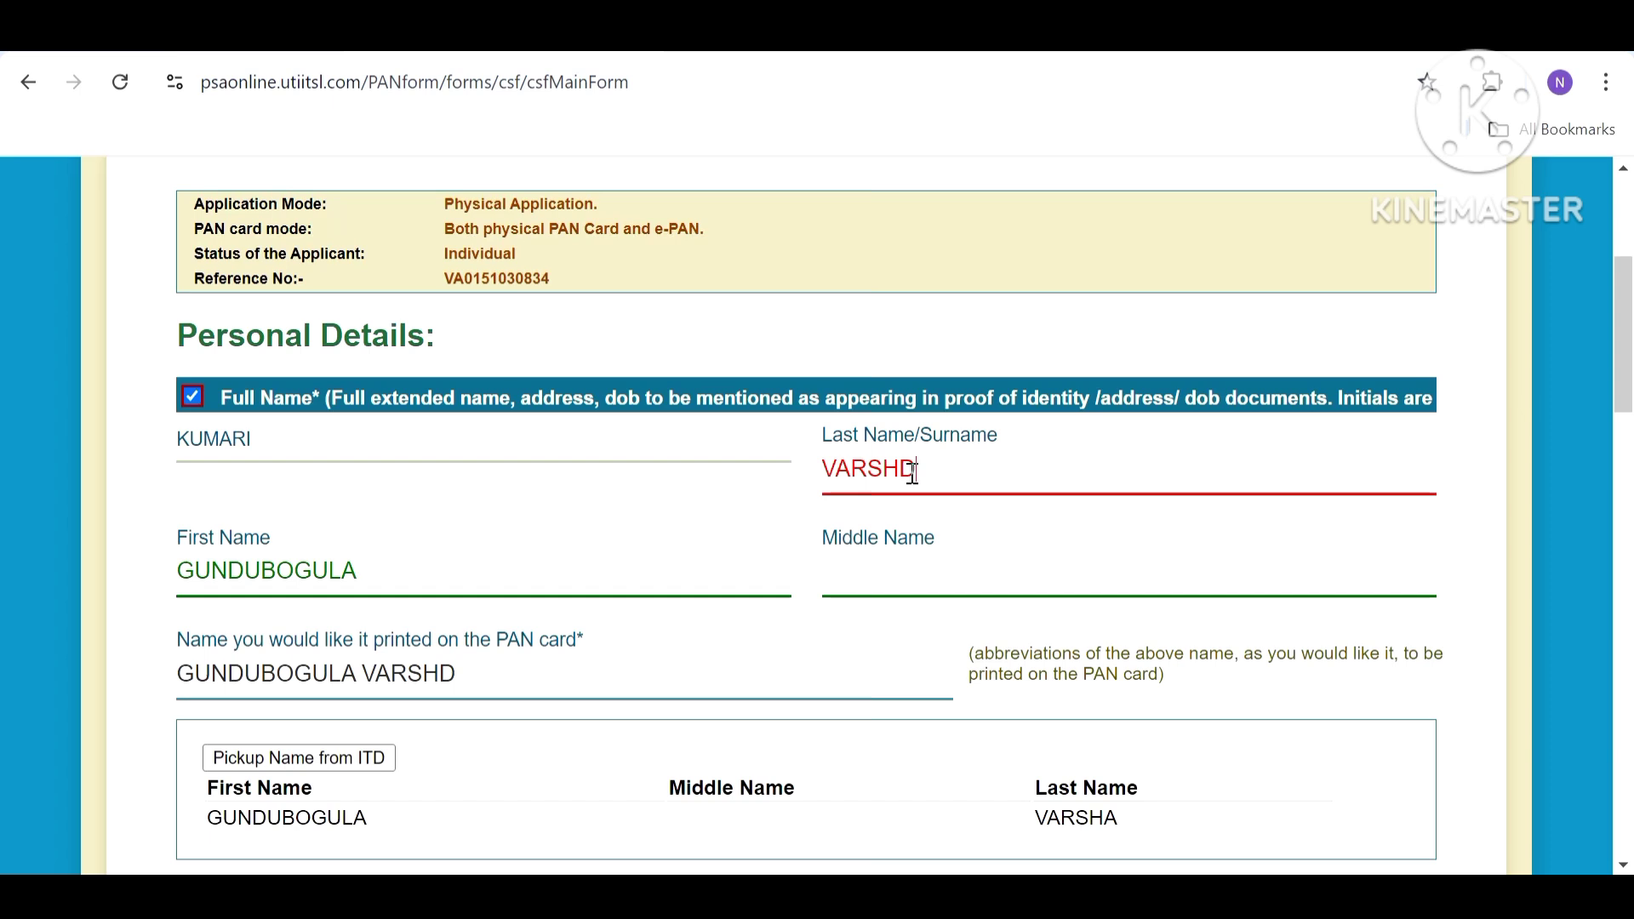
{"action": "left_click", "coordinate": [193, 396]}
{"action": "left_click", "coordinate": [230, 762]}
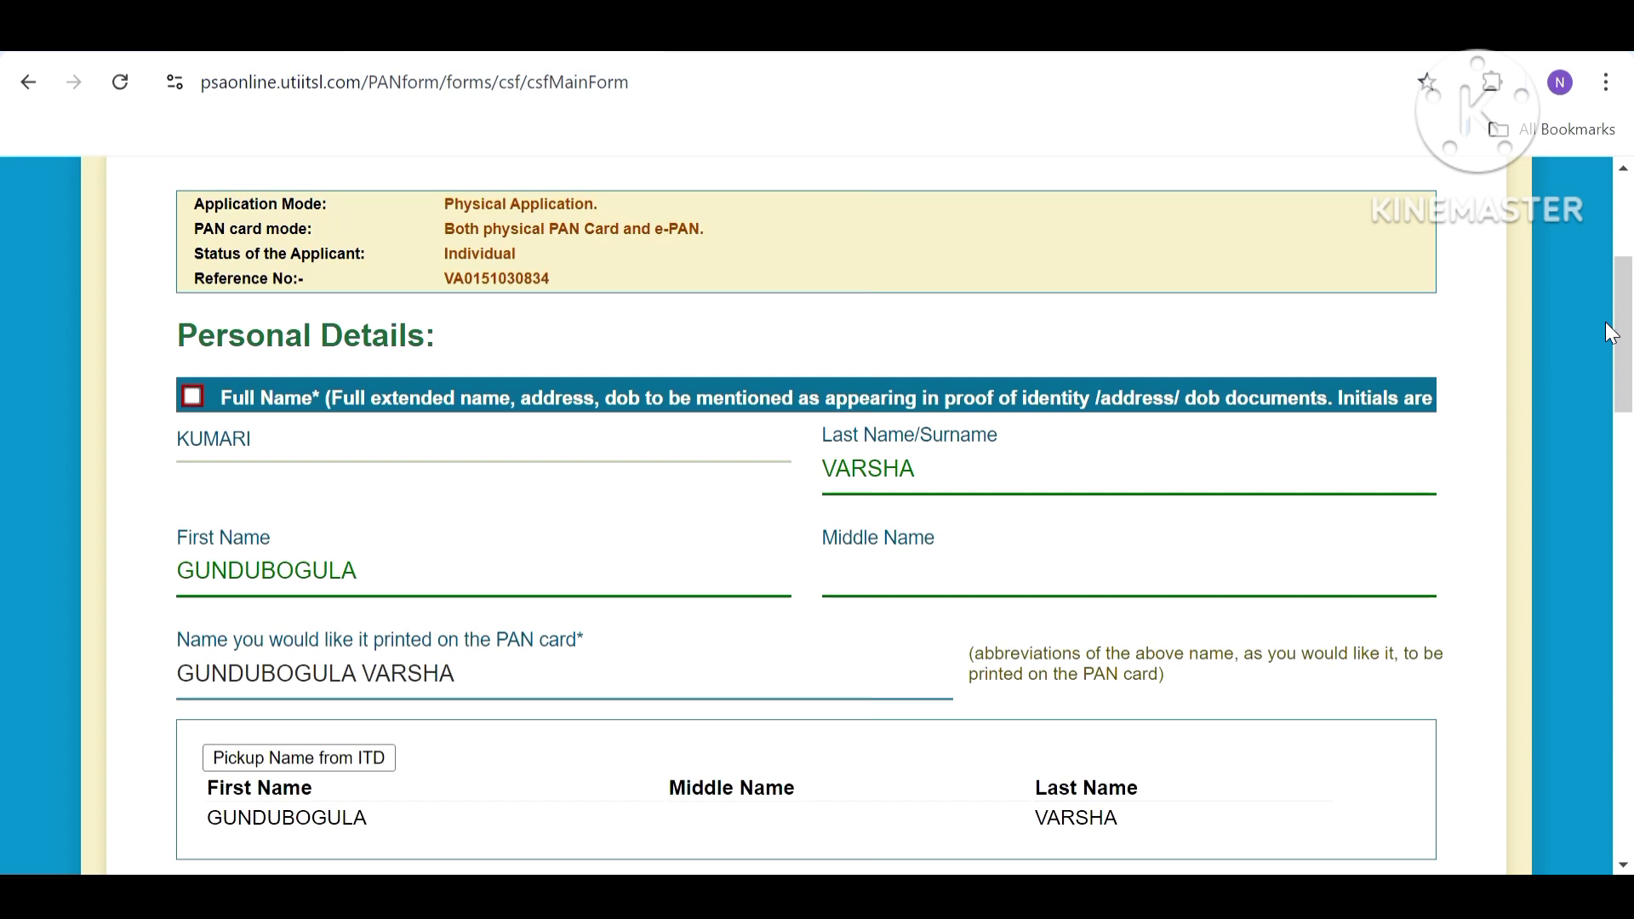
Fill the father's name from ITD records, leaving it unmarked for correction.
{"action": "left_click_drag", "start_coordinate": [1626, 332], "coordinate": [1629, 483]}
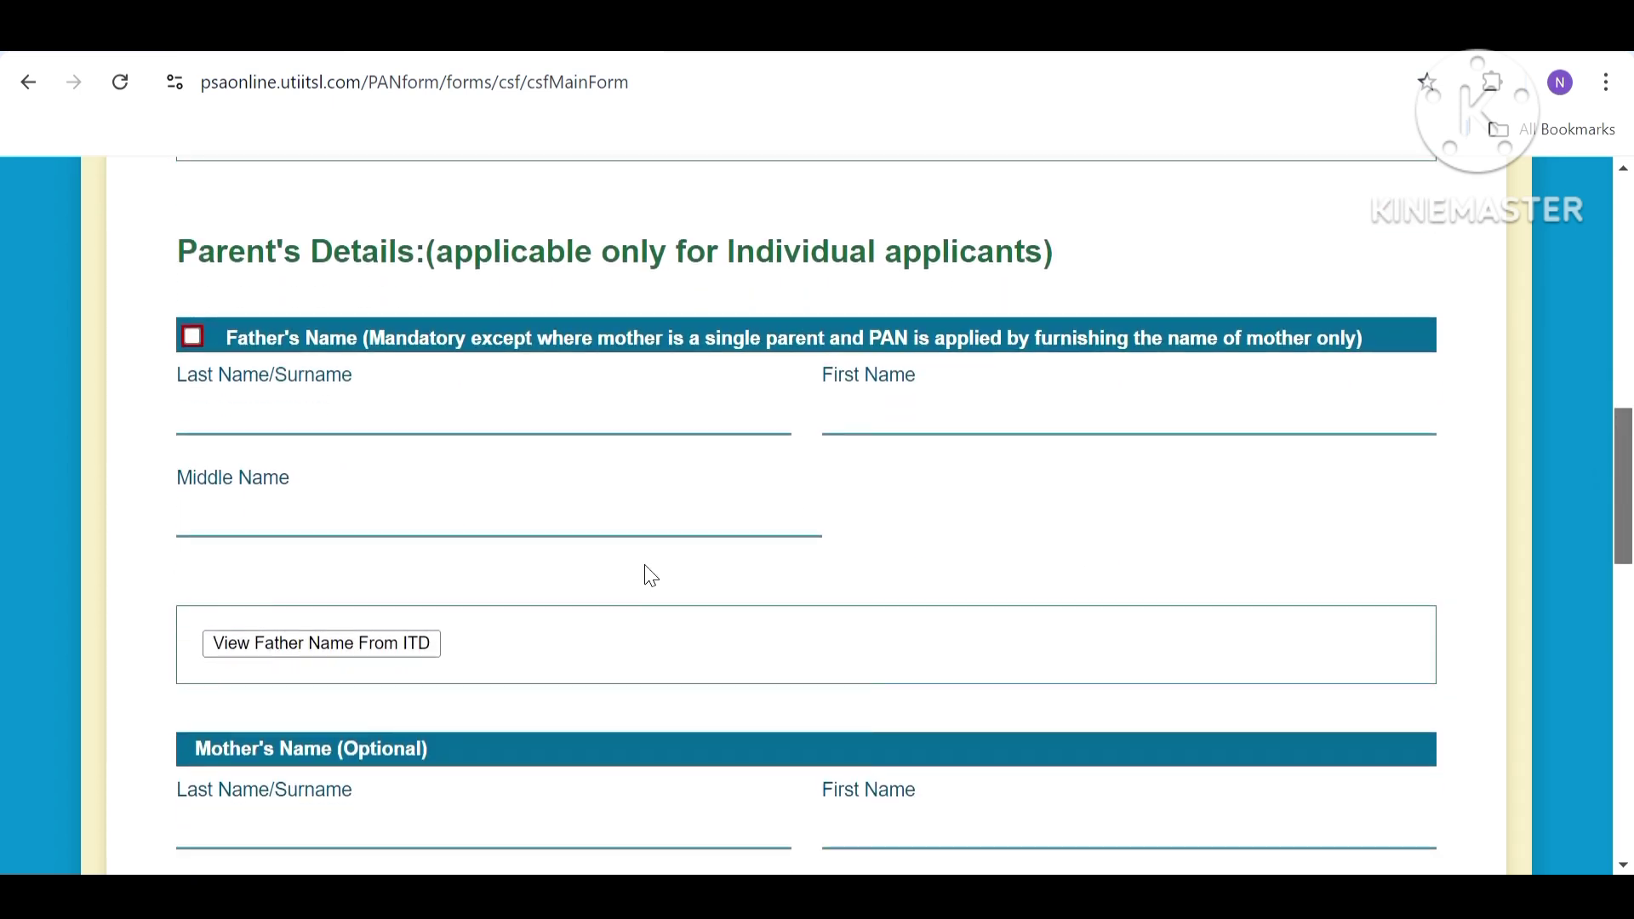
{"action": "left_click", "coordinate": [406, 653]}
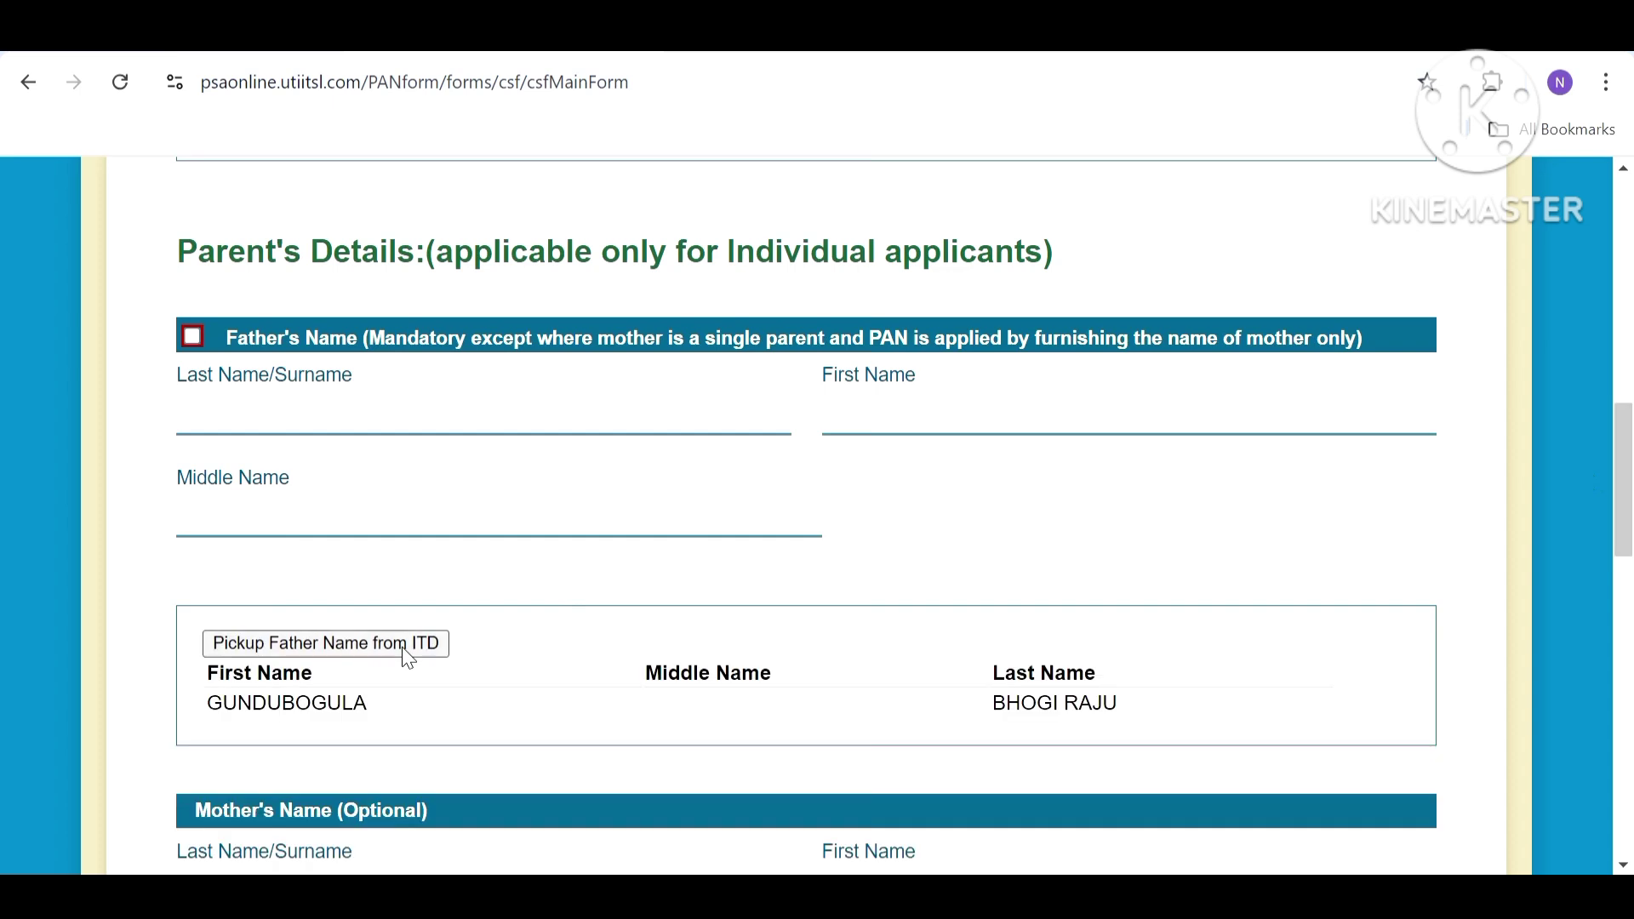
{"action": "left_click", "coordinate": [406, 647]}
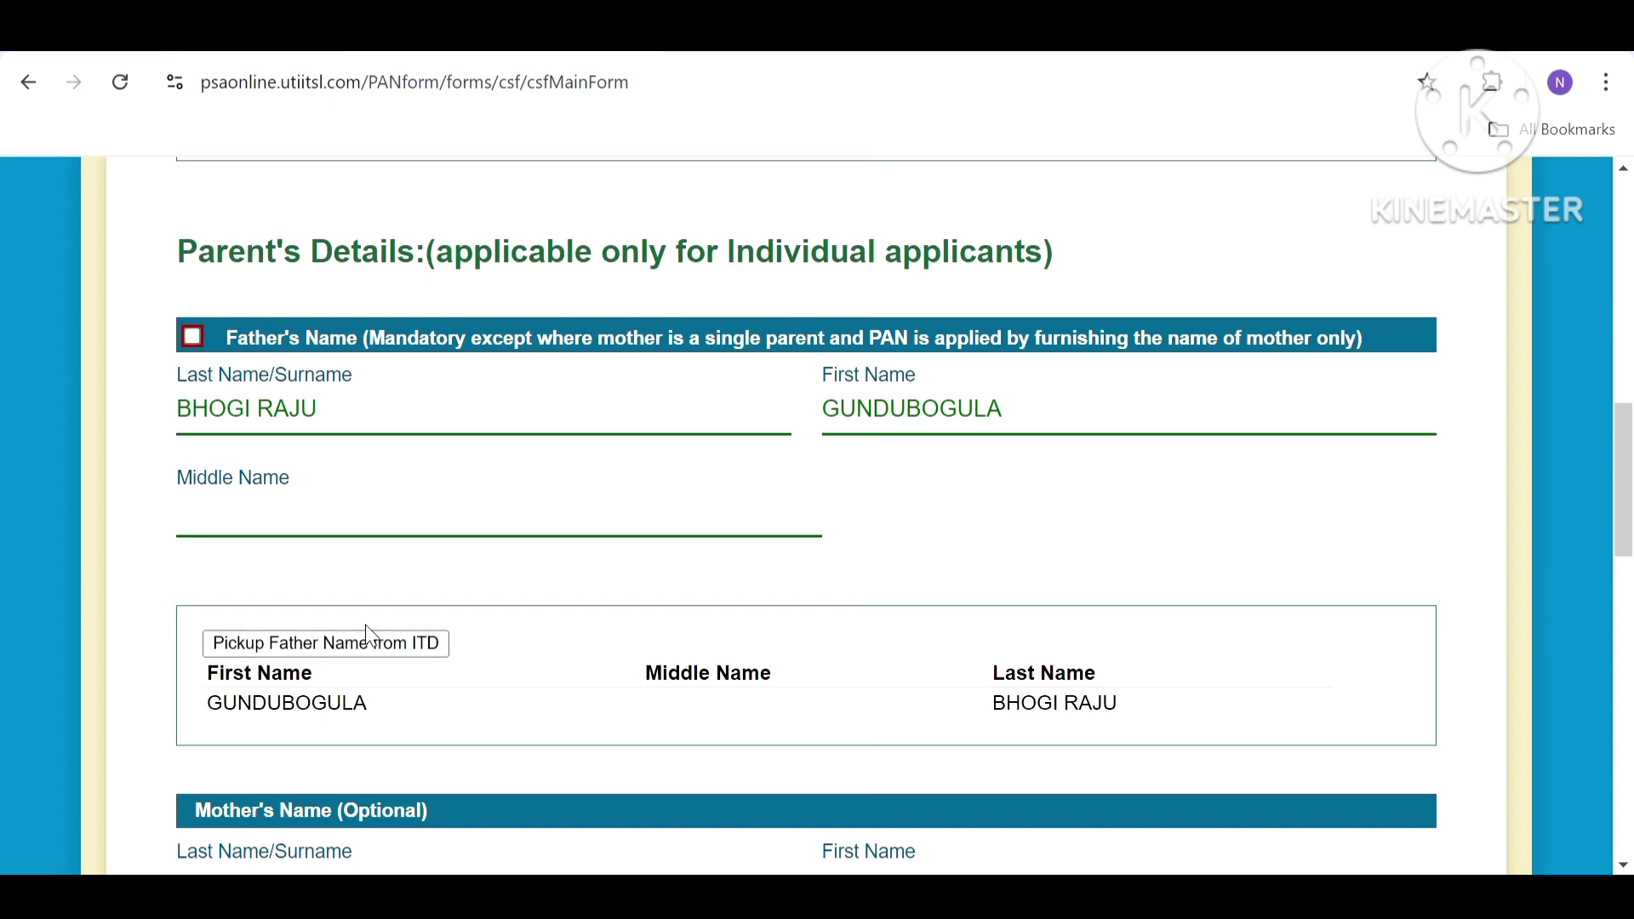
{"action": "left_click", "coordinate": [192, 338]}
{"action": "left_click", "coordinate": [194, 341]}
Select FATHER'S NAME as the parent's name to print on the PAN card.
{"action": "left_click_drag", "start_coordinate": [1627, 510], "coordinate": [1630, 630]}
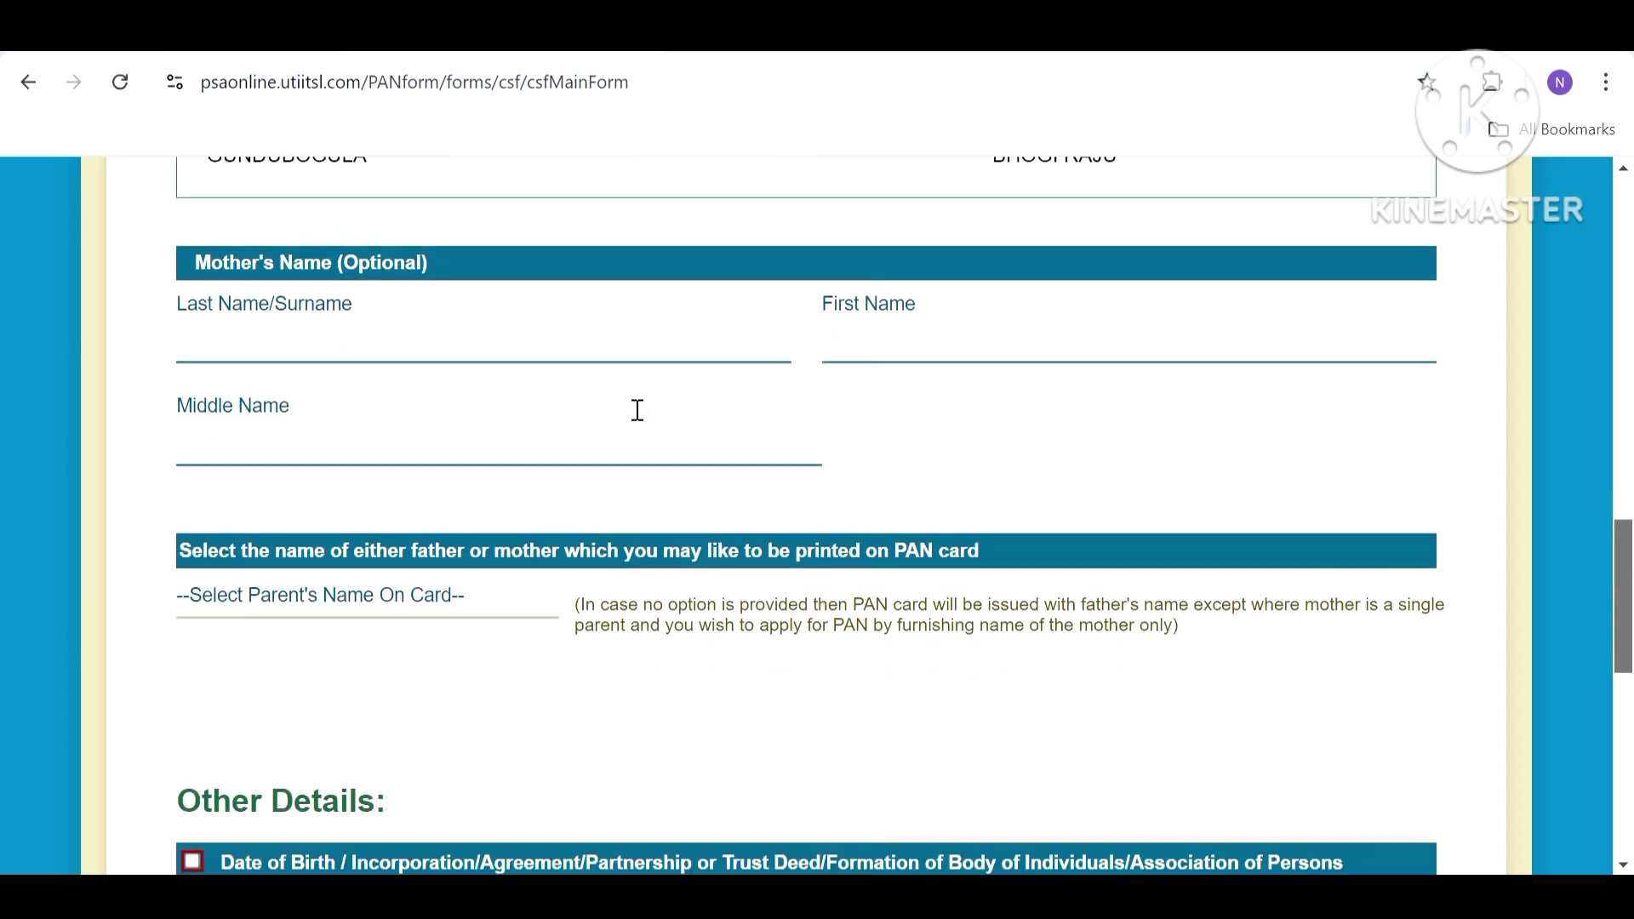
{"action": "left_click", "coordinate": [297, 623]}
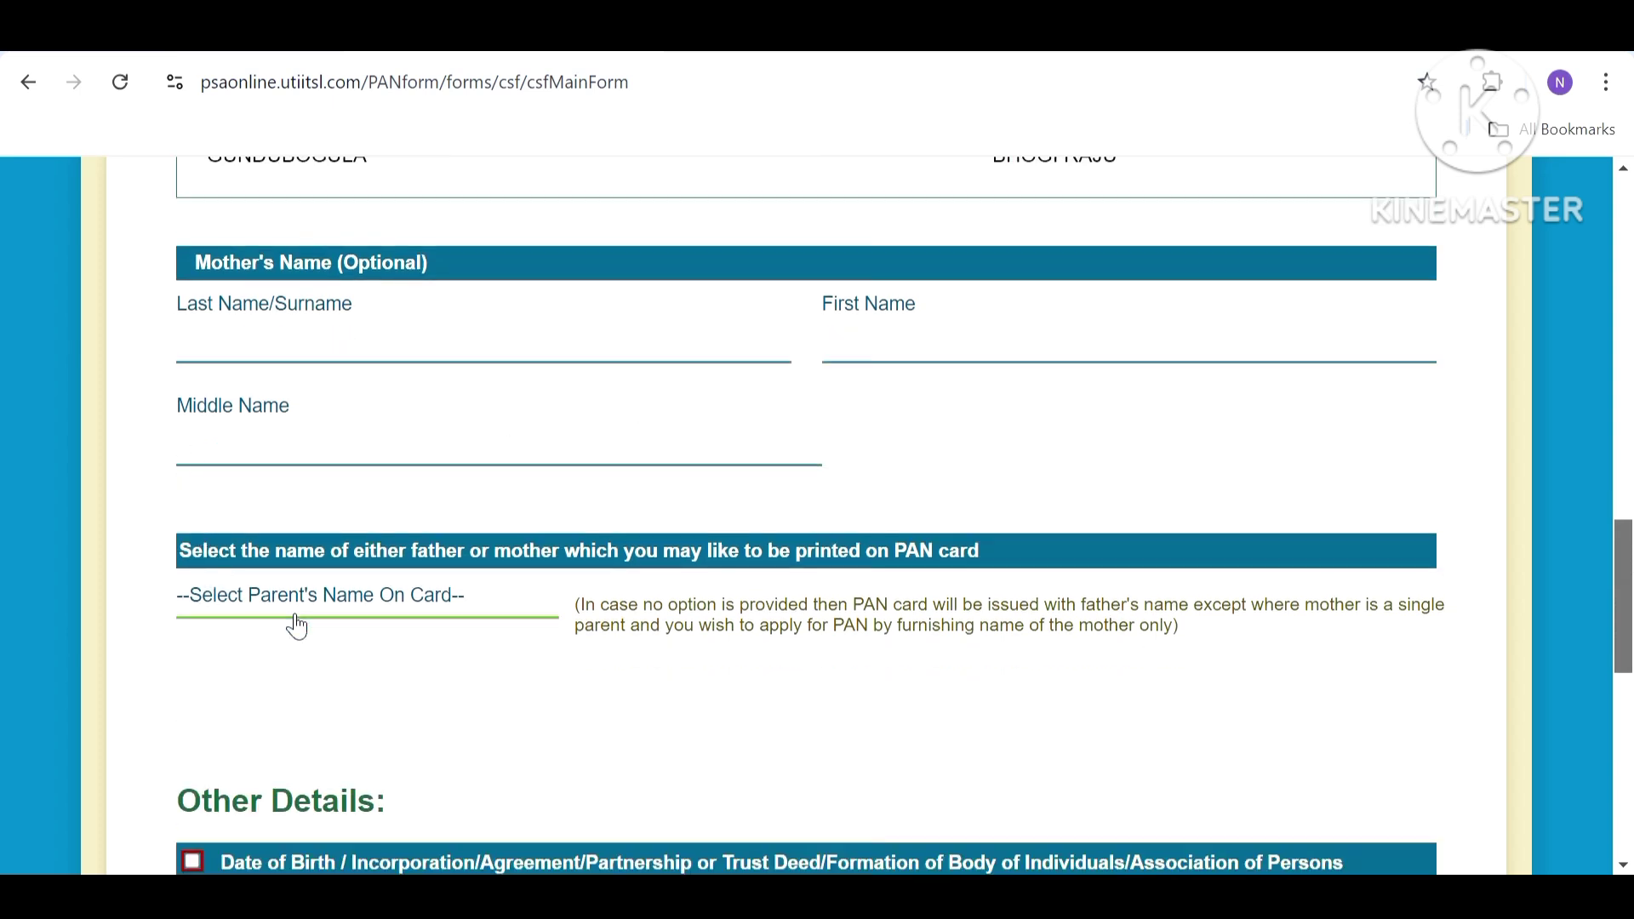
{"action": "left_click", "coordinate": [297, 626]}
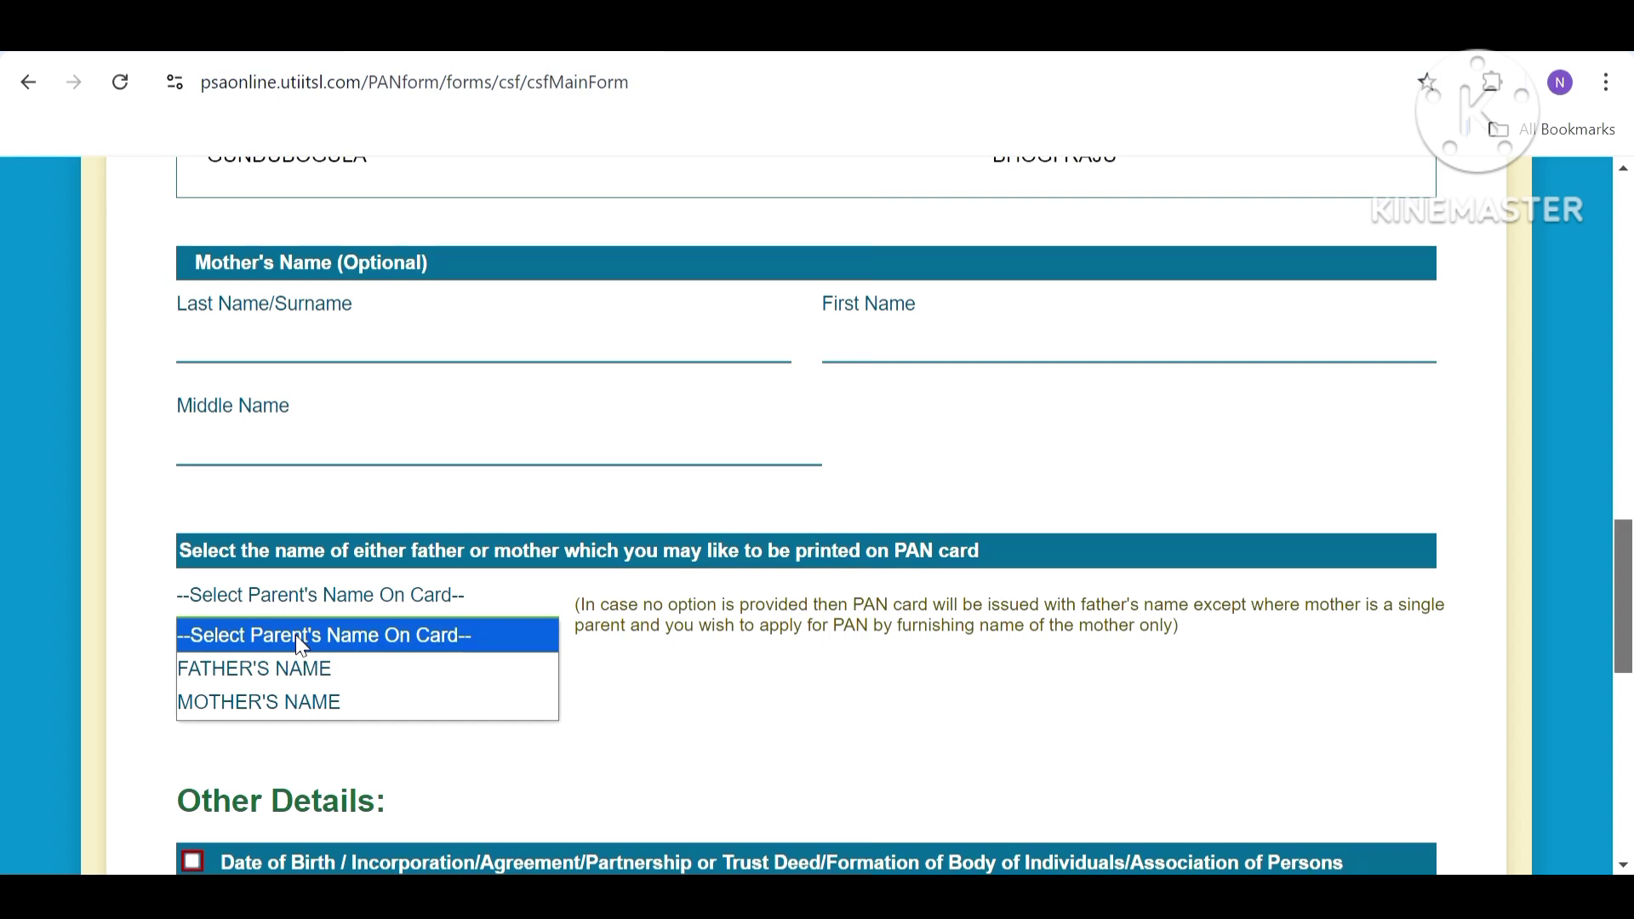
{"action": "left_click", "coordinate": [298, 665]}
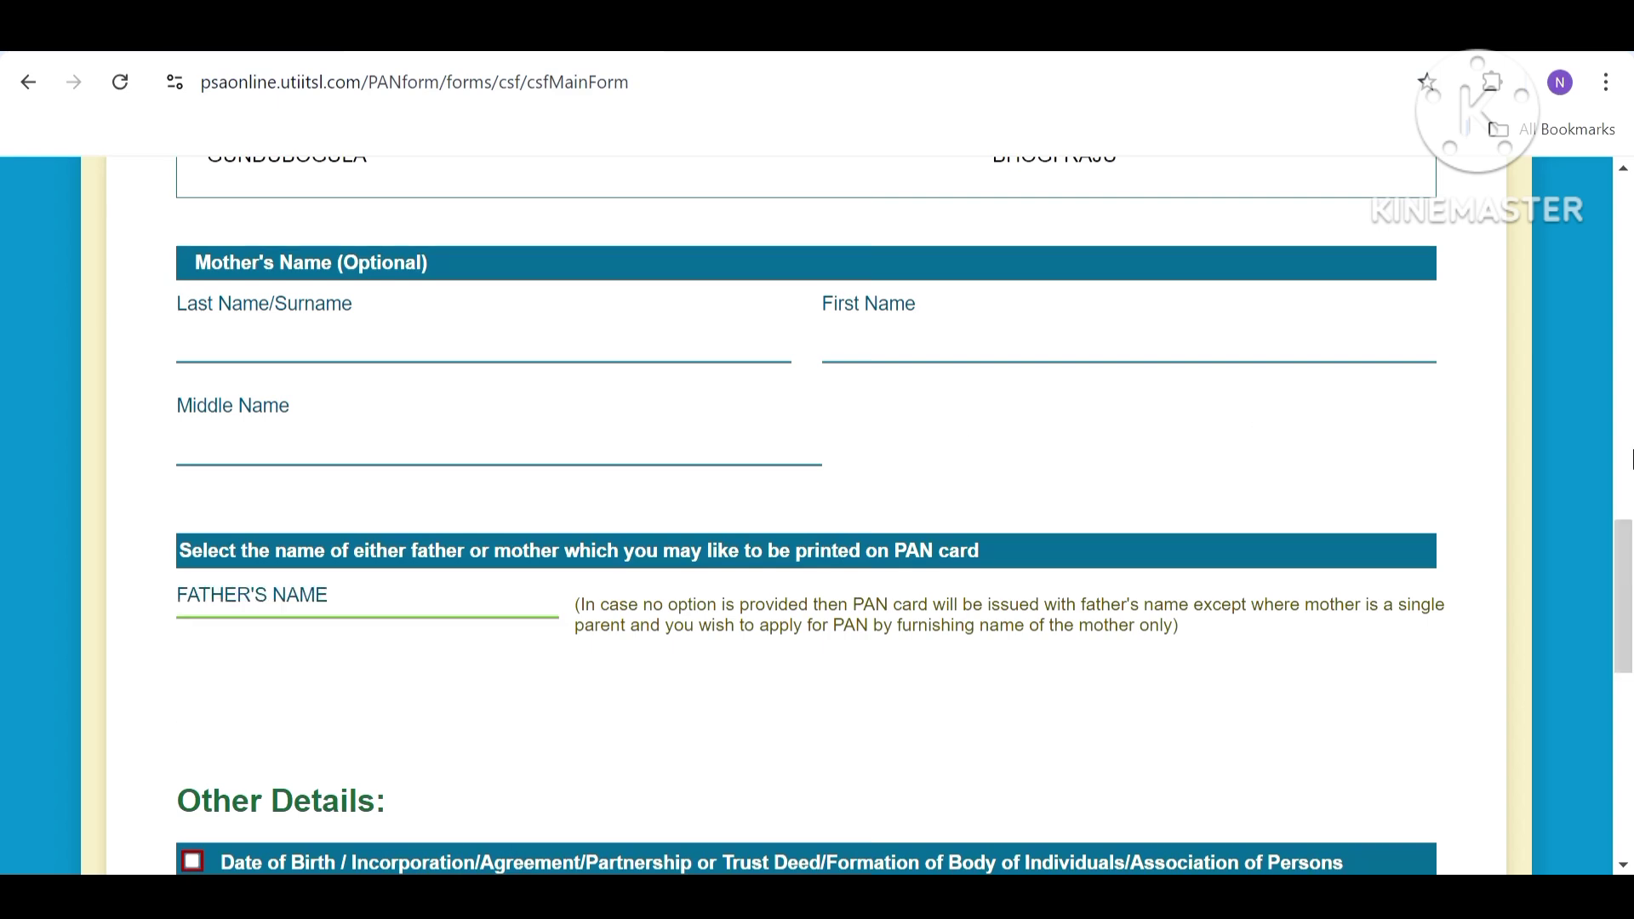
{"action": "left_click_drag", "start_coordinate": [1627, 543], "coordinate": [1627, 625]}
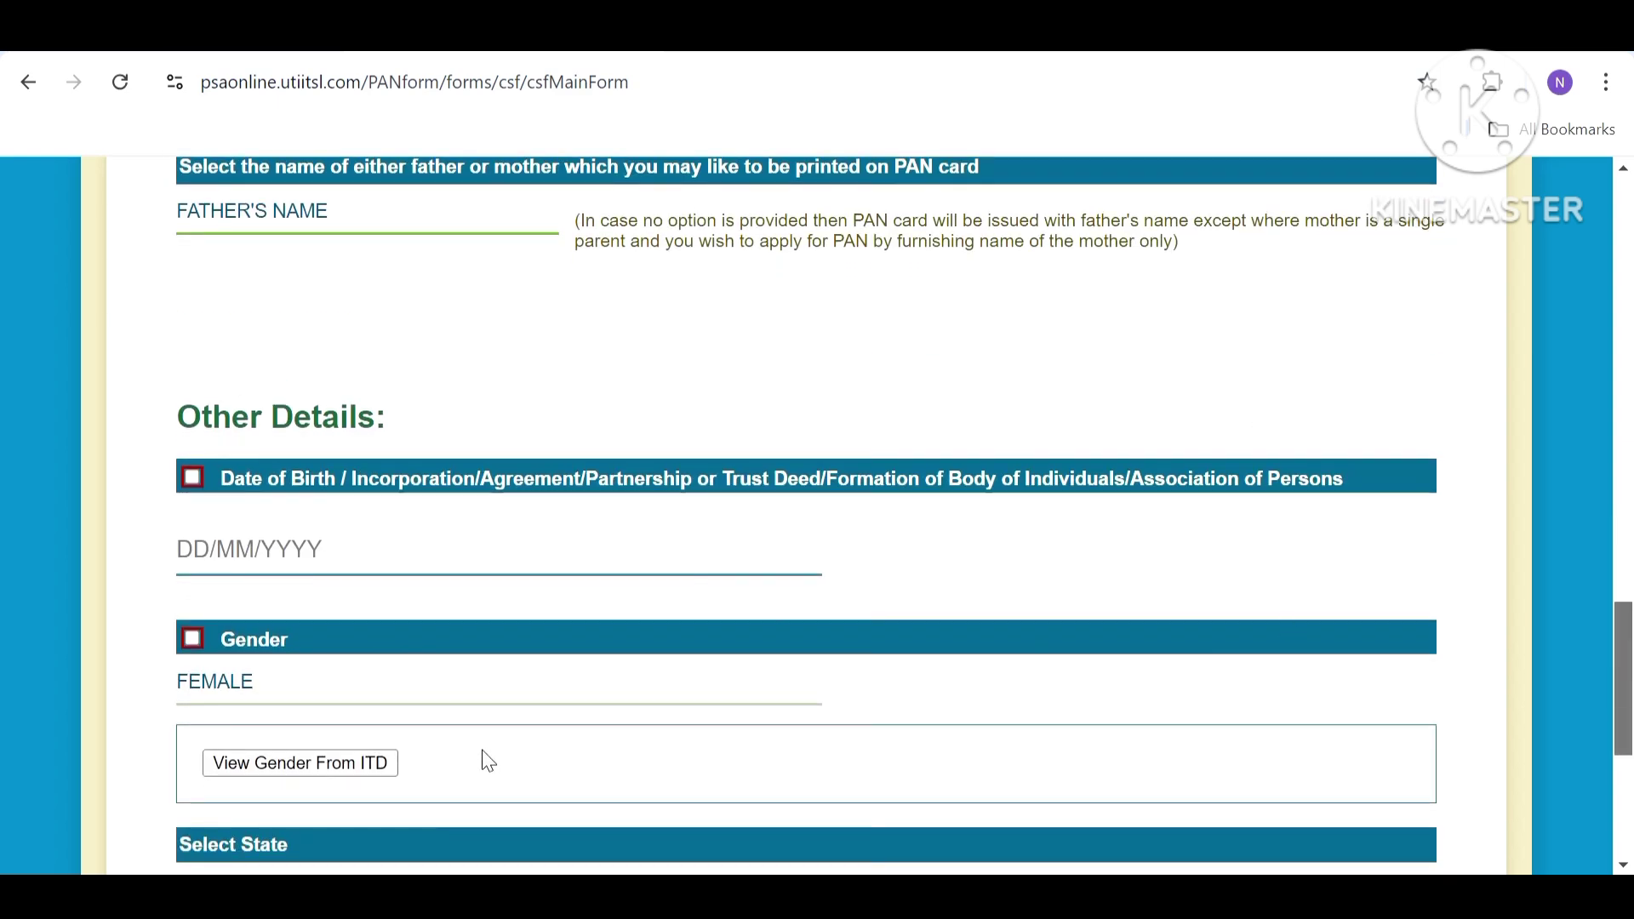
{"action": "left_click", "coordinate": [440, 575]}
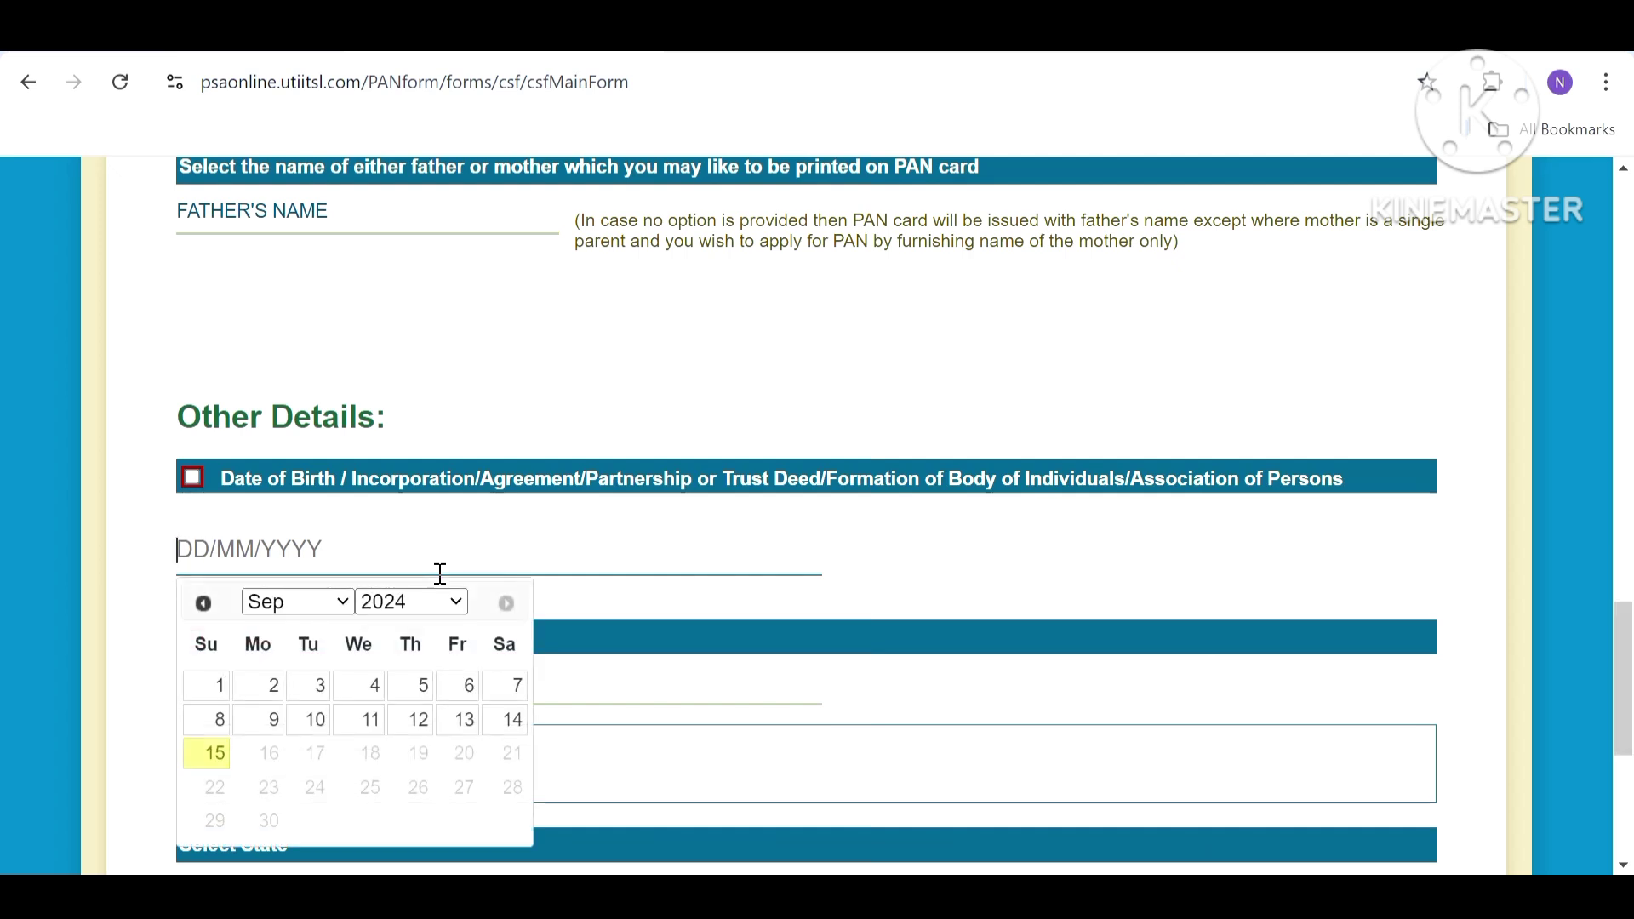
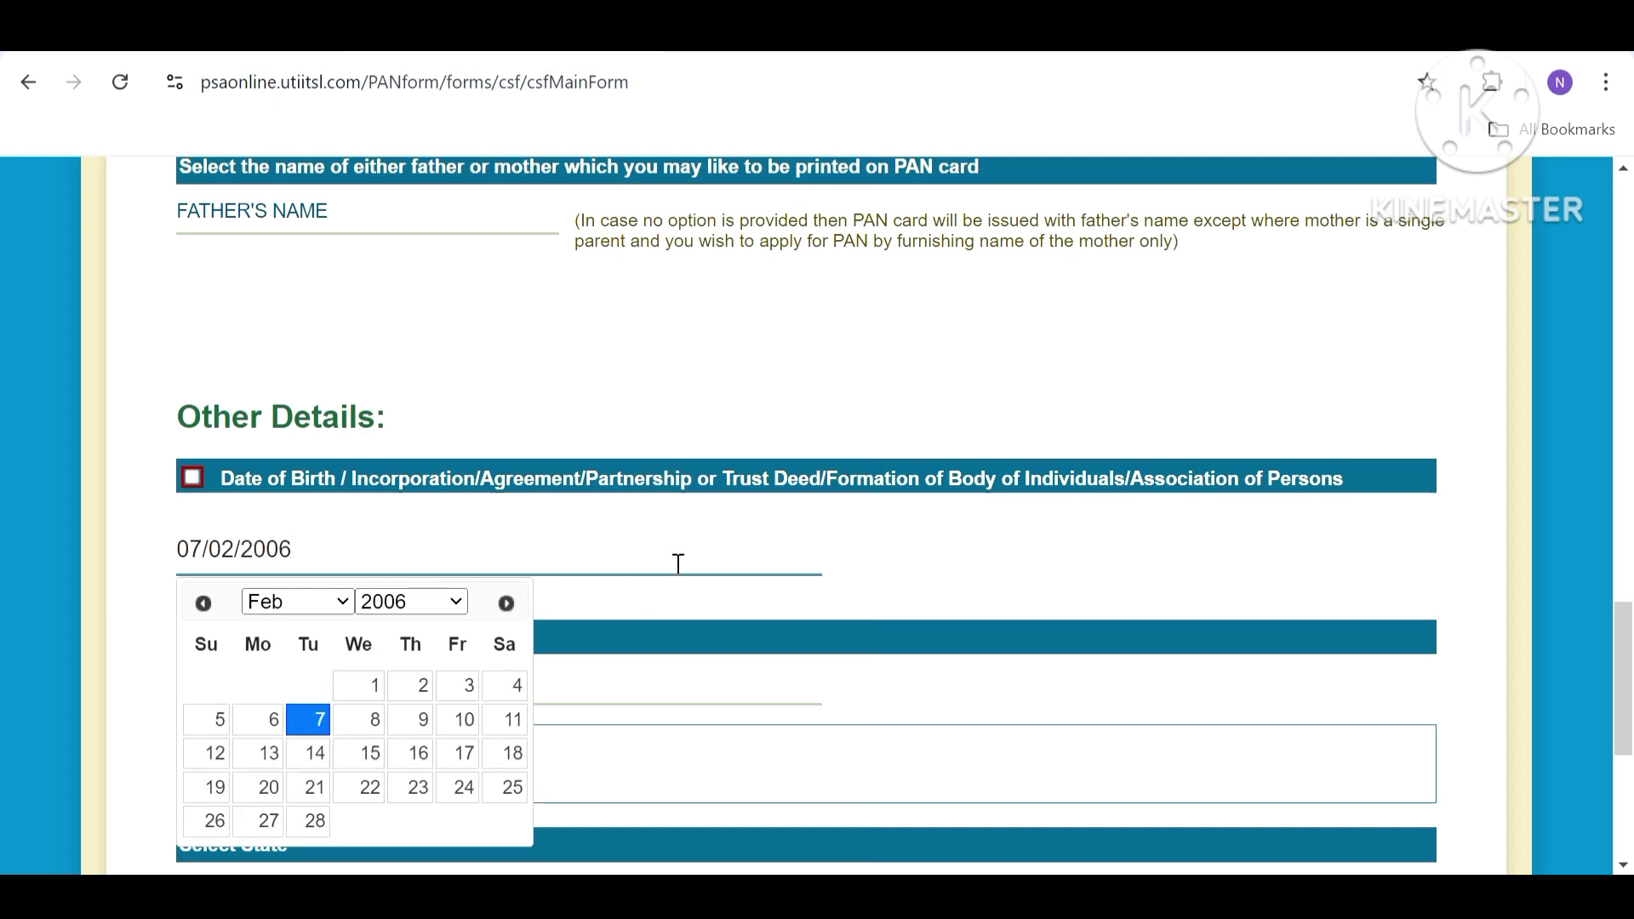
{"action": "scroll", "coordinate": [1018, 583], "scroll_direction": "up", "scroll_amount": 1}
{"action": "scroll", "coordinate": [1362, 596], "scroll_direction": "down", "scroll_amount": 3}
{"action": "scroll", "coordinate": [1629, 753], "scroll_direction": "up", "scroll_amount": 1}
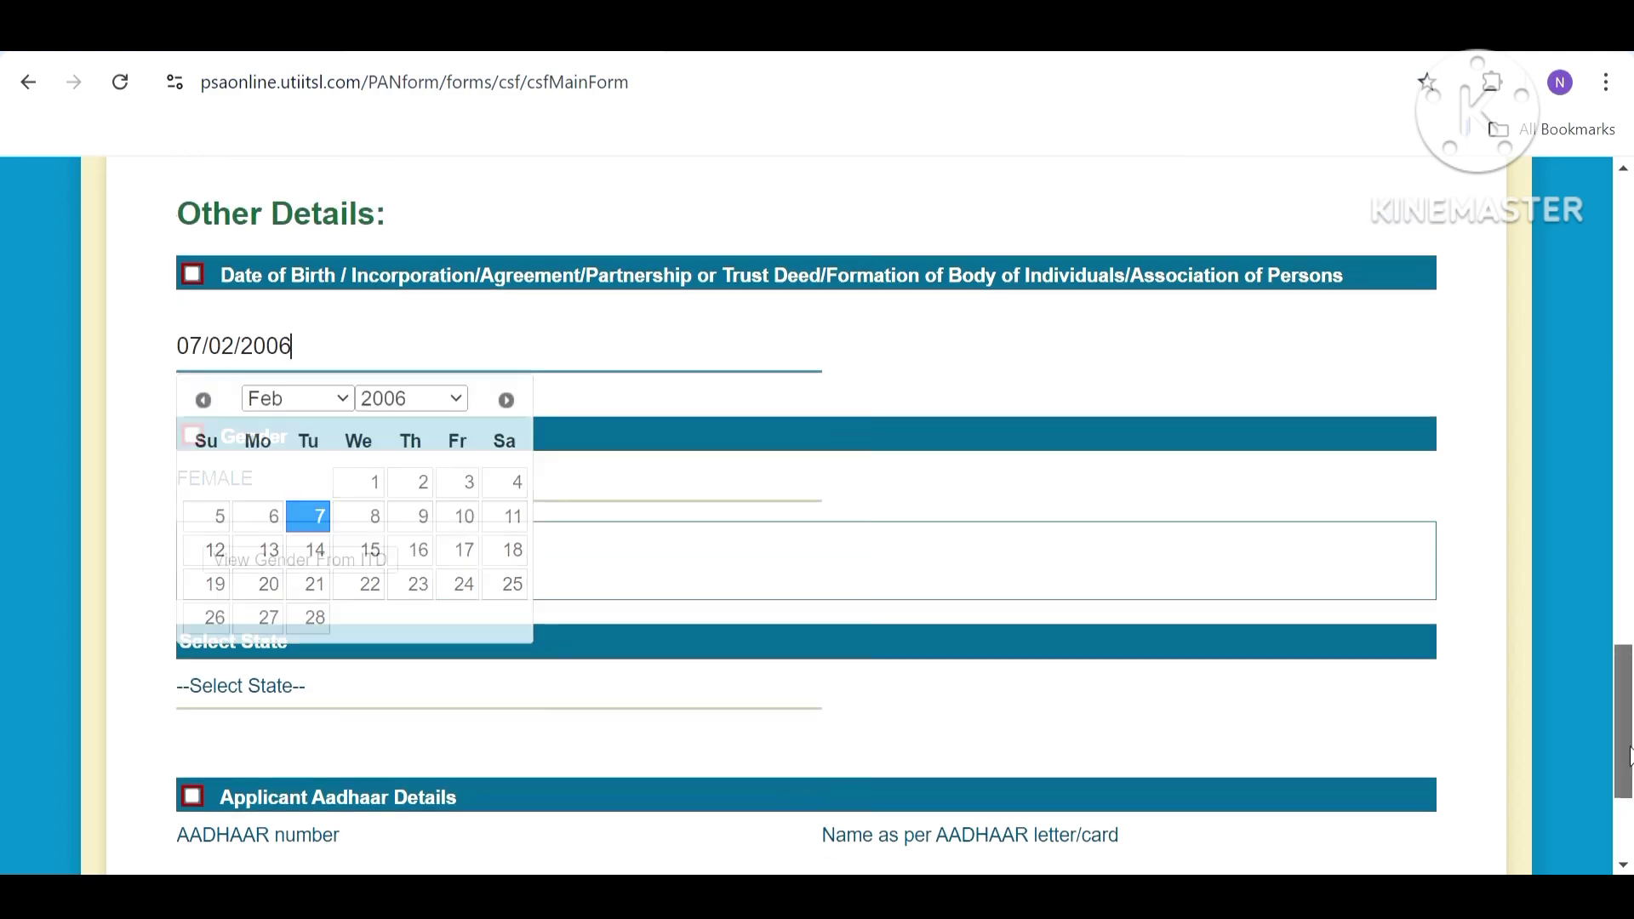
{"action": "mouse_move", "coordinate": [1629, 754]}
{"action": "left_mouse_down"}
{"action": "mouse_move", "coordinate": [1629, 468]}
{"action": "mouse_move", "coordinate": [1629, 773]}
{"action": "left_mouse_up"}
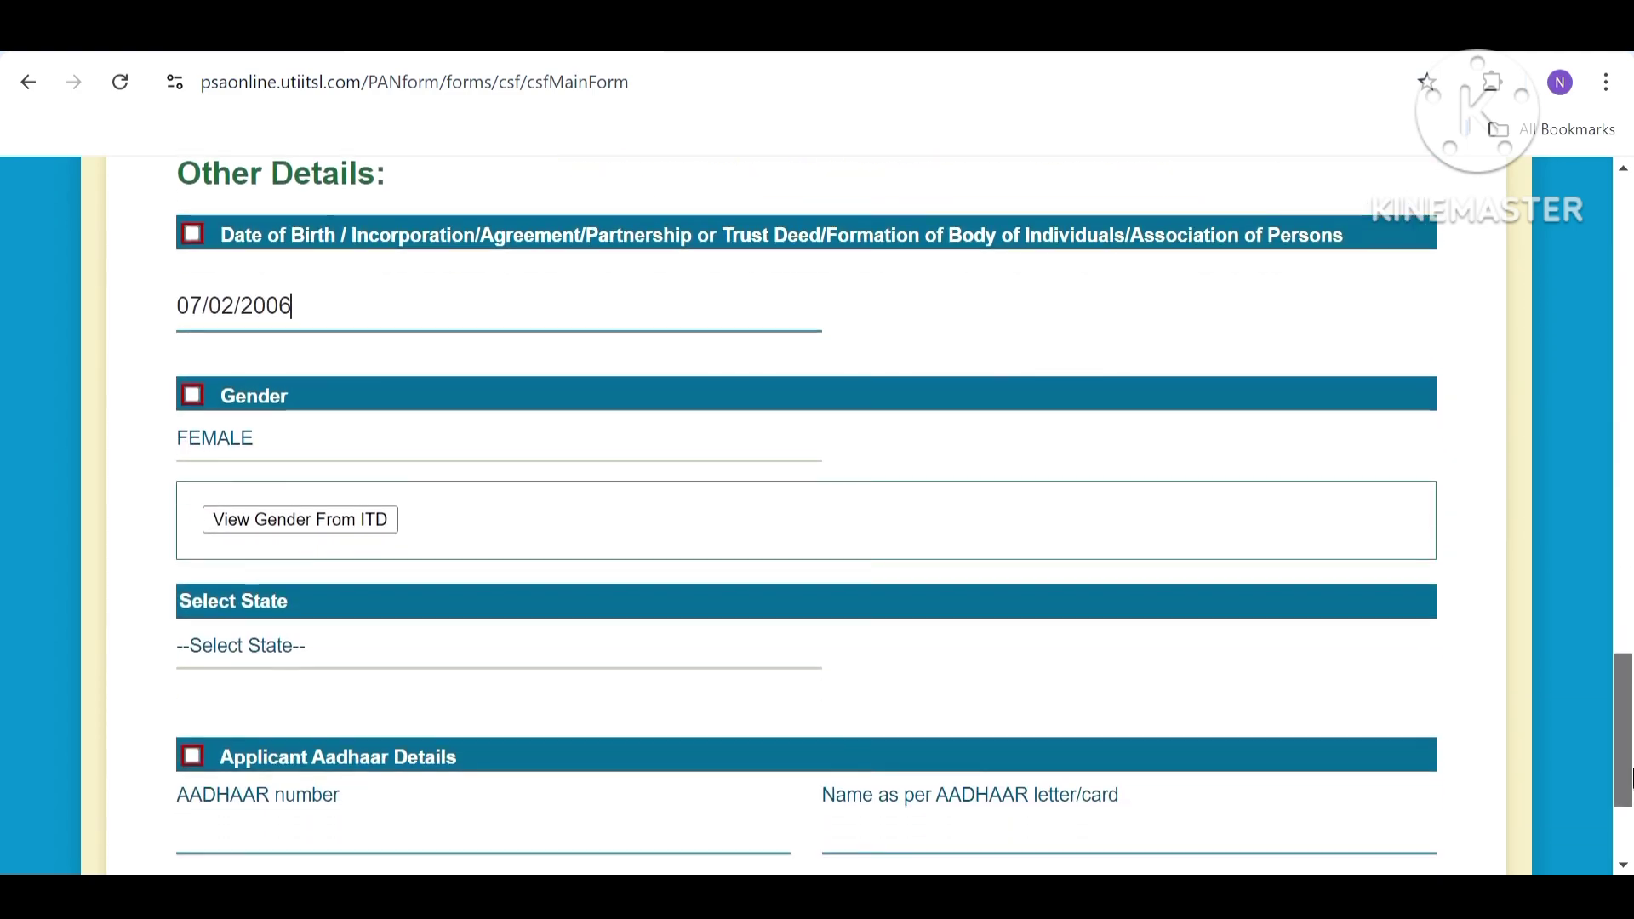
Fetch gender FEMALE from ITD and select ANDHRA PRADESH as the state.
{"action": "left_click", "coordinate": [335, 522]}
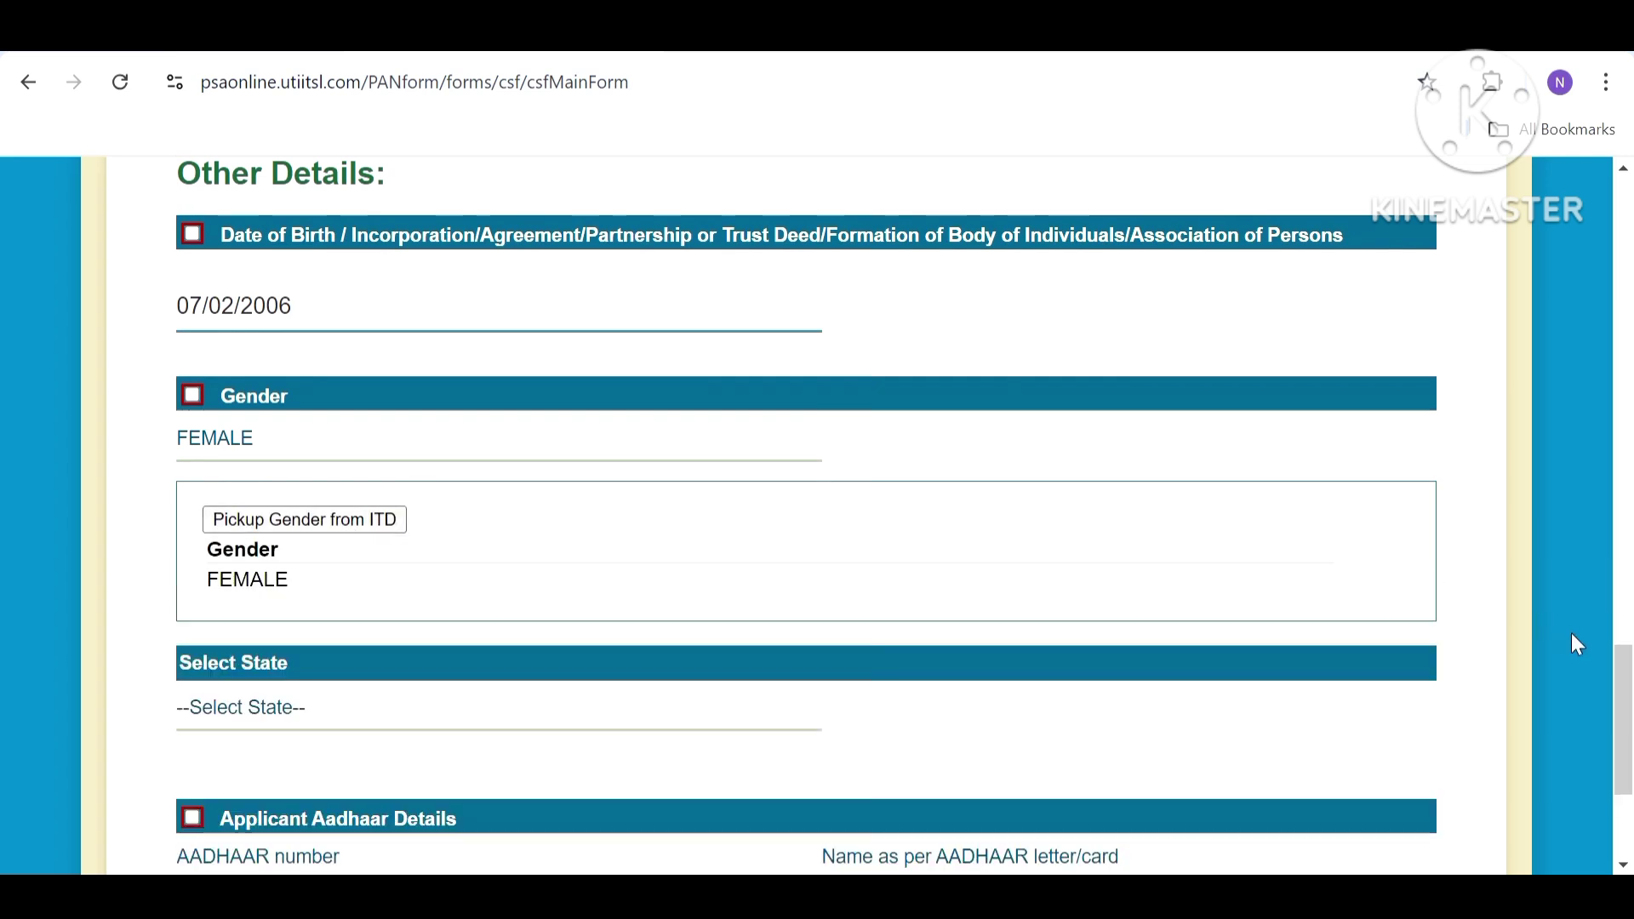
{"action": "left_click_drag", "start_coordinate": [1615, 682], "coordinate": [1632, 724]}
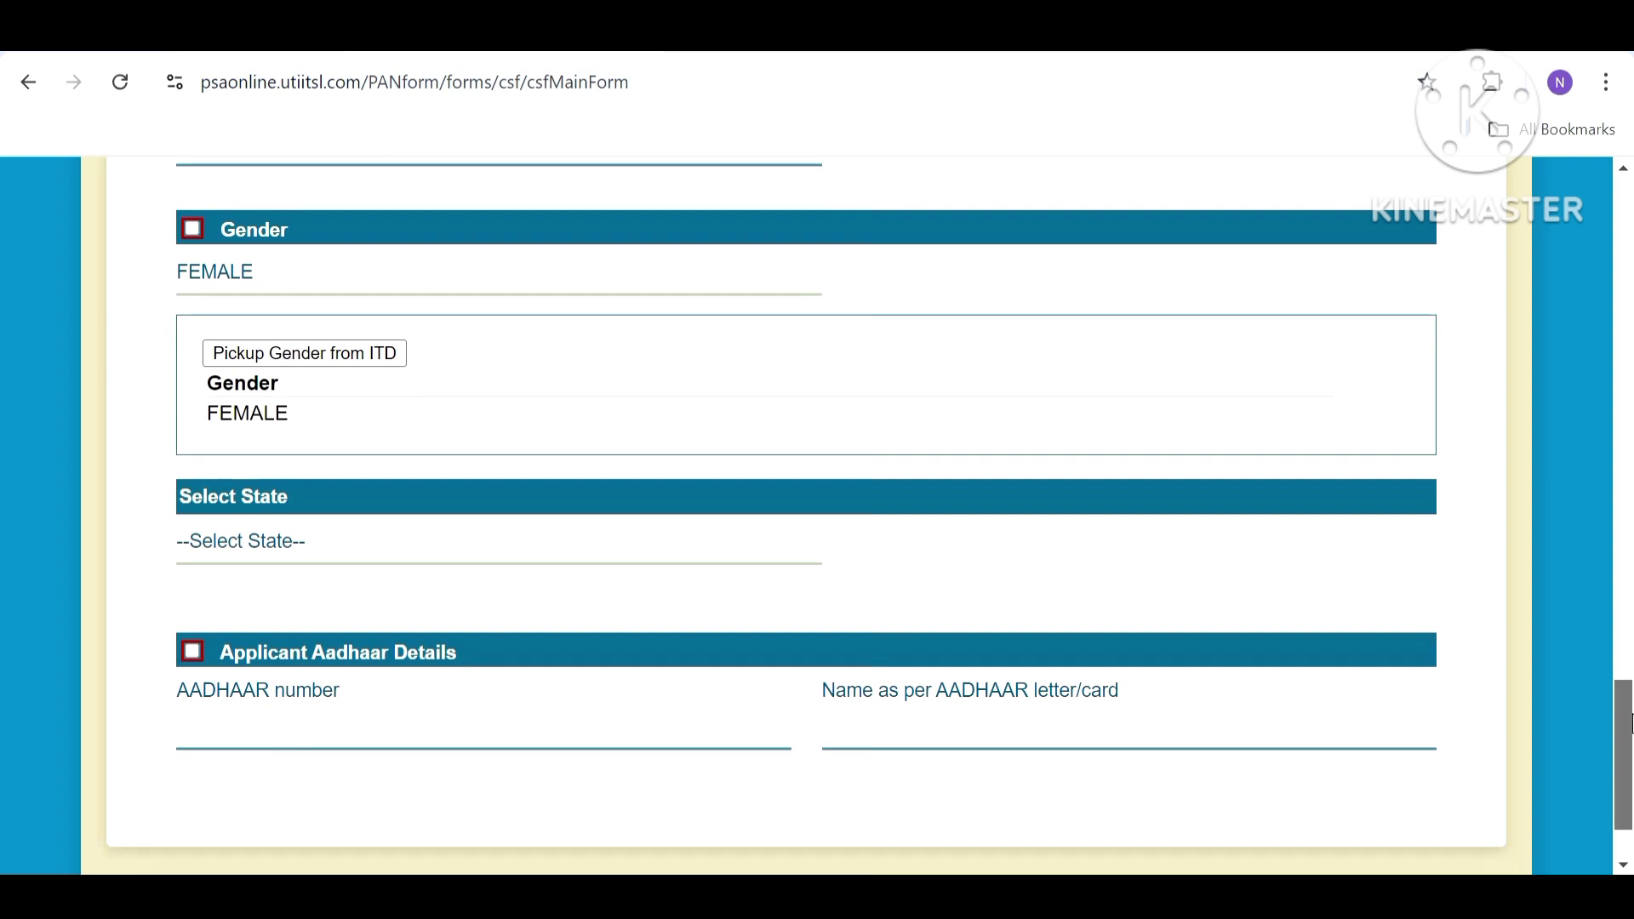
{"action": "left_click", "coordinate": [592, 566]}
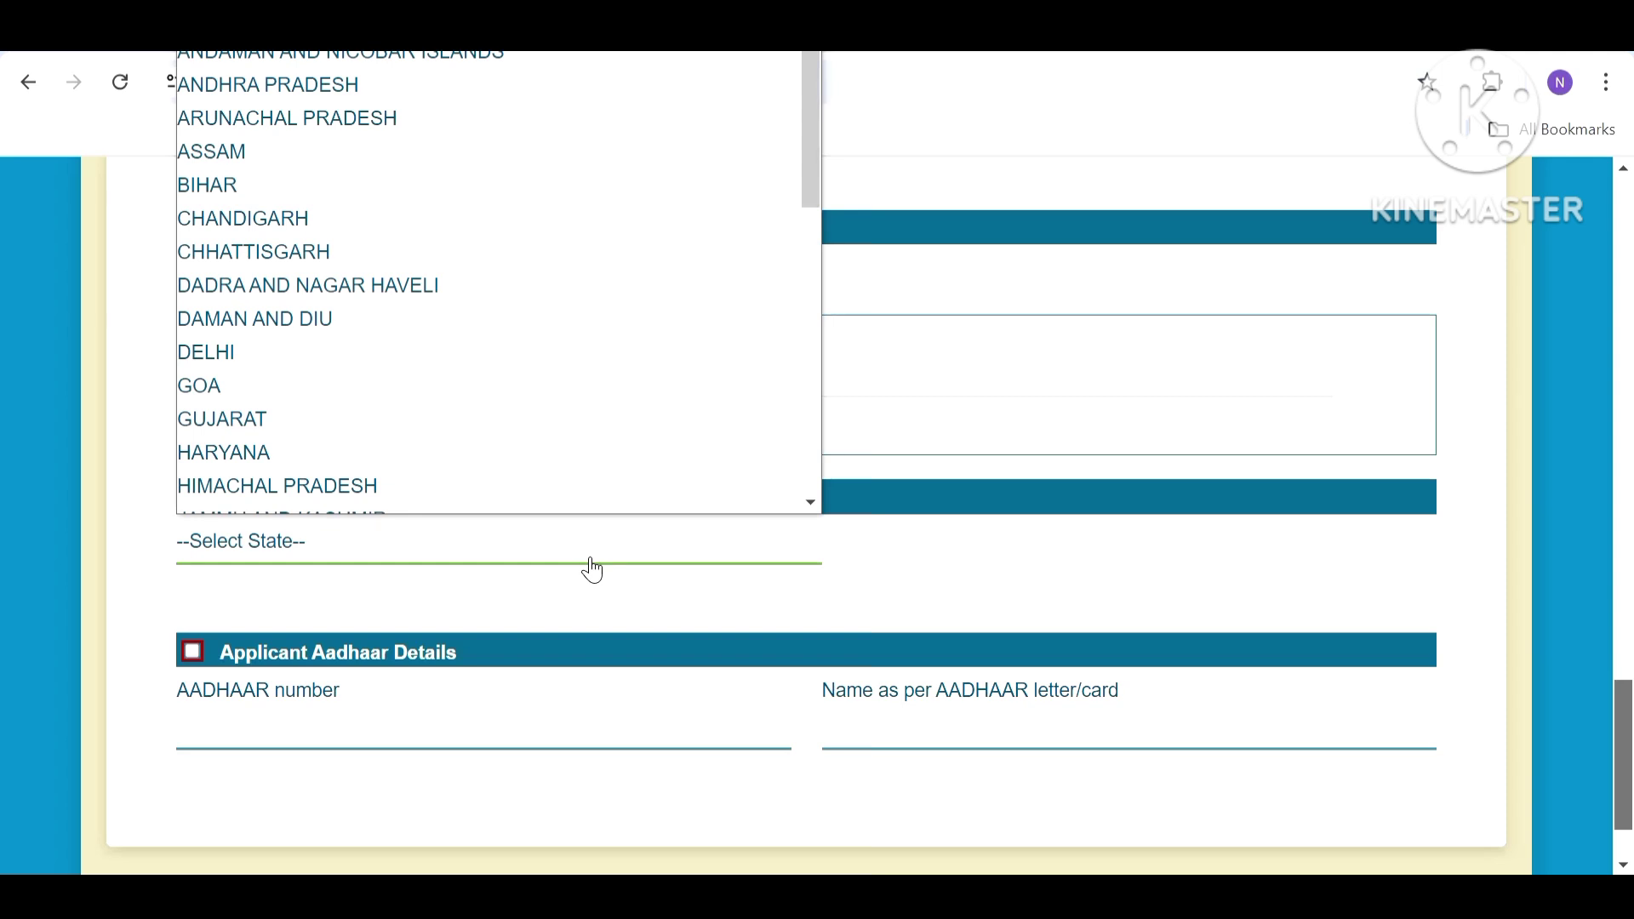
{"action": "key", "text": "Down"}
{"action": "key", "text": "Return"}
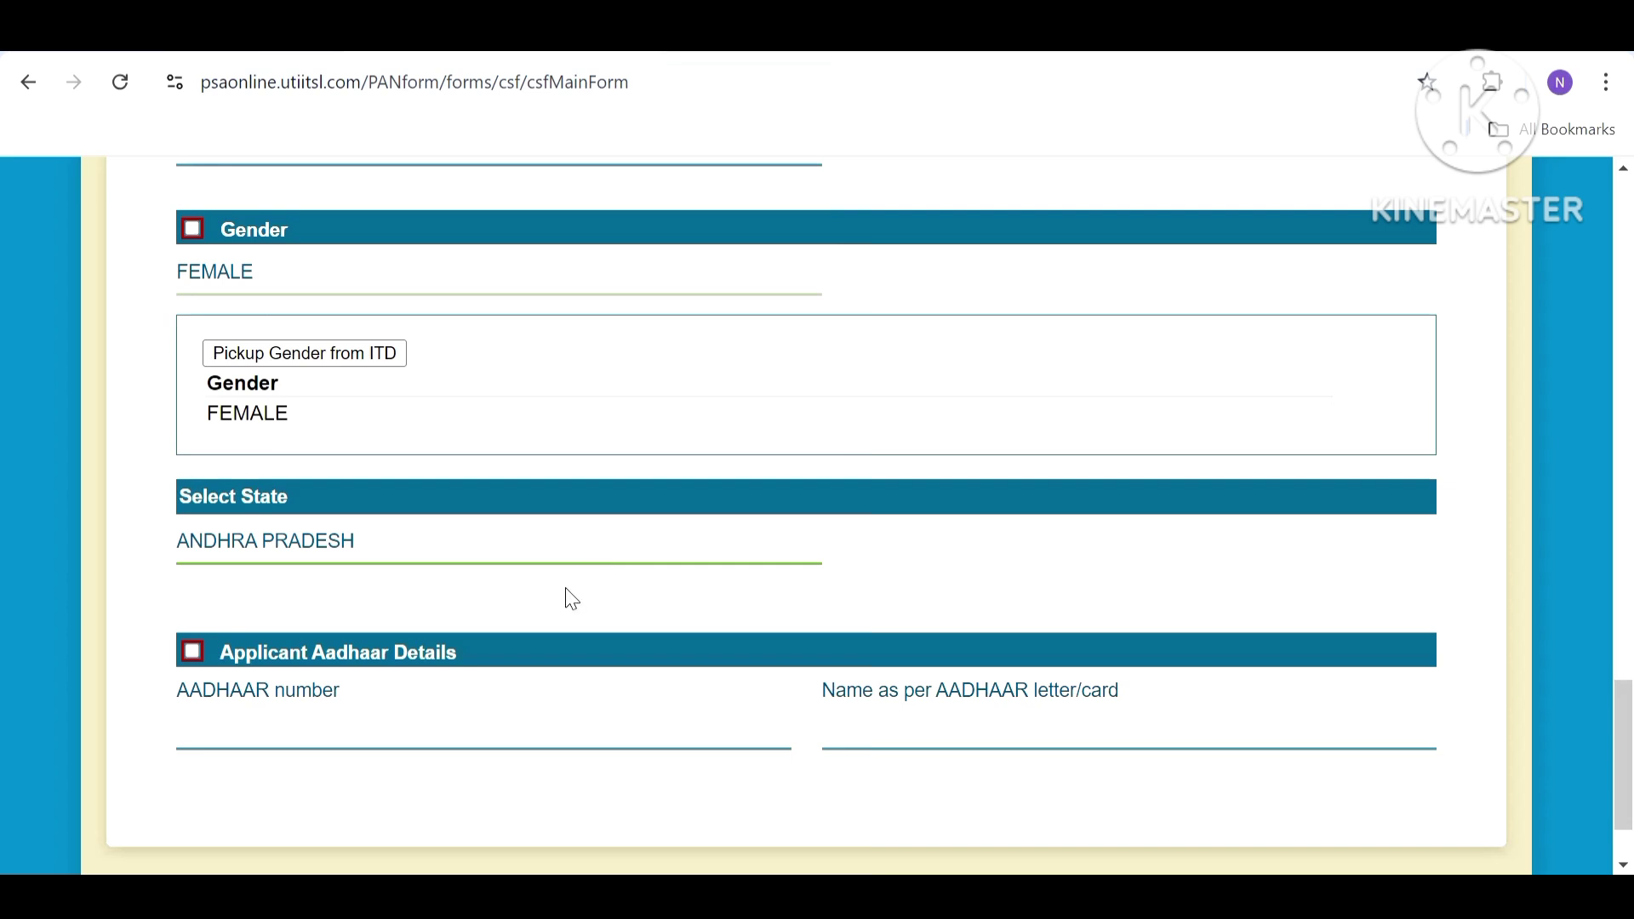
{"action": "left_click", "coordinate": [421, 737]}
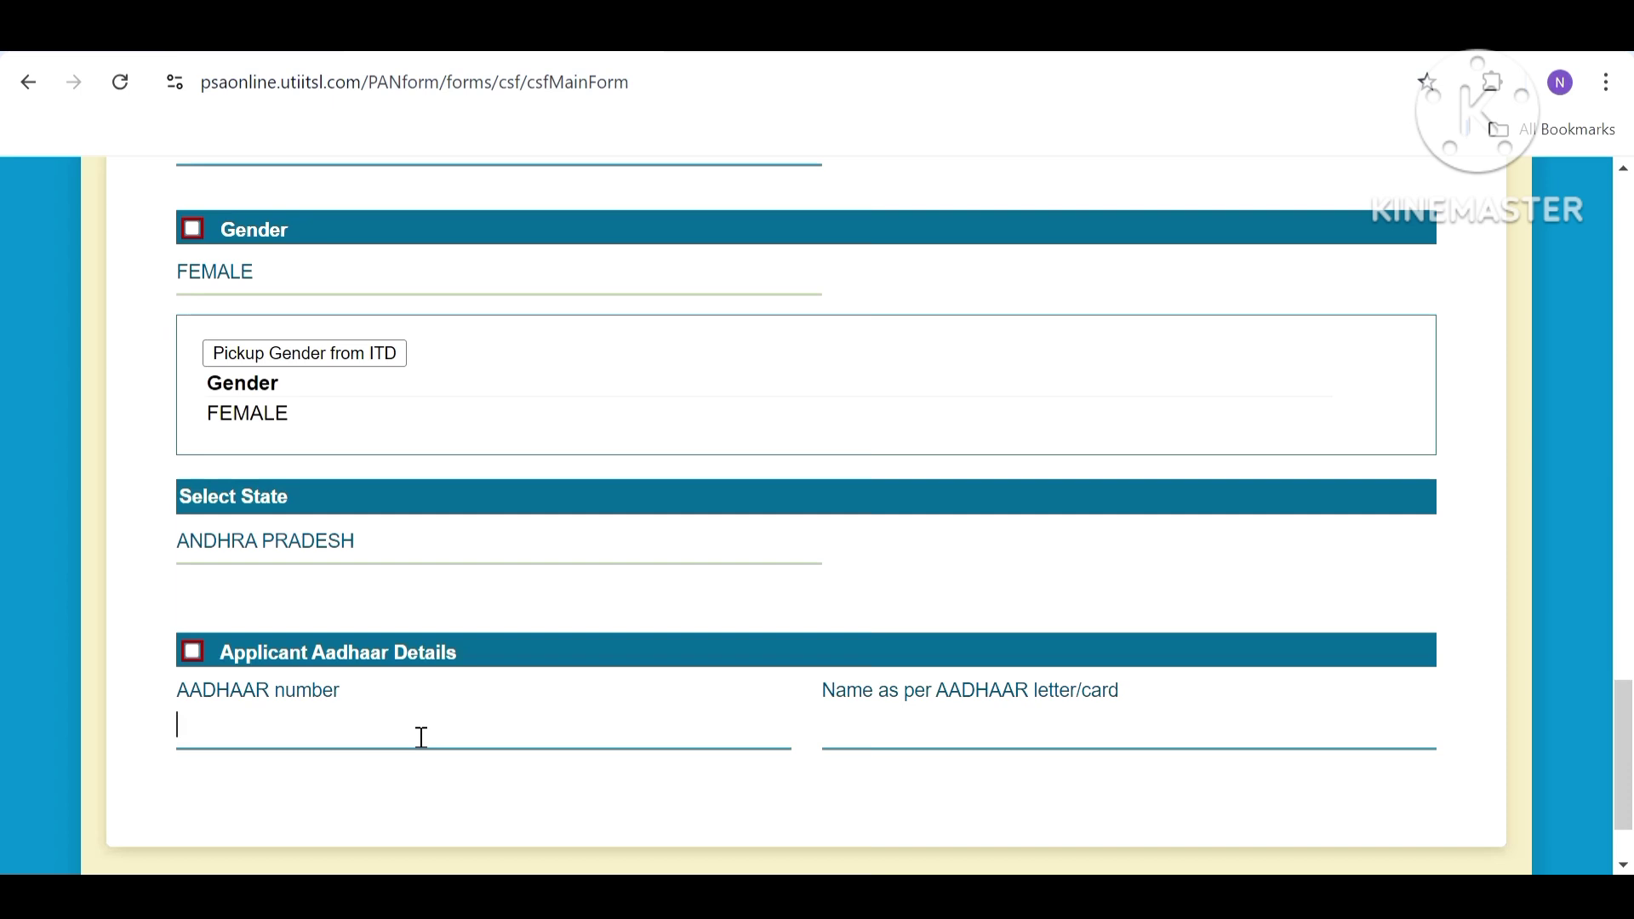
Enter the applicant's Aadhaar number and confirm it in the re-entry prompt.
{"action": "left_click", "coordinate": [421, 737]}
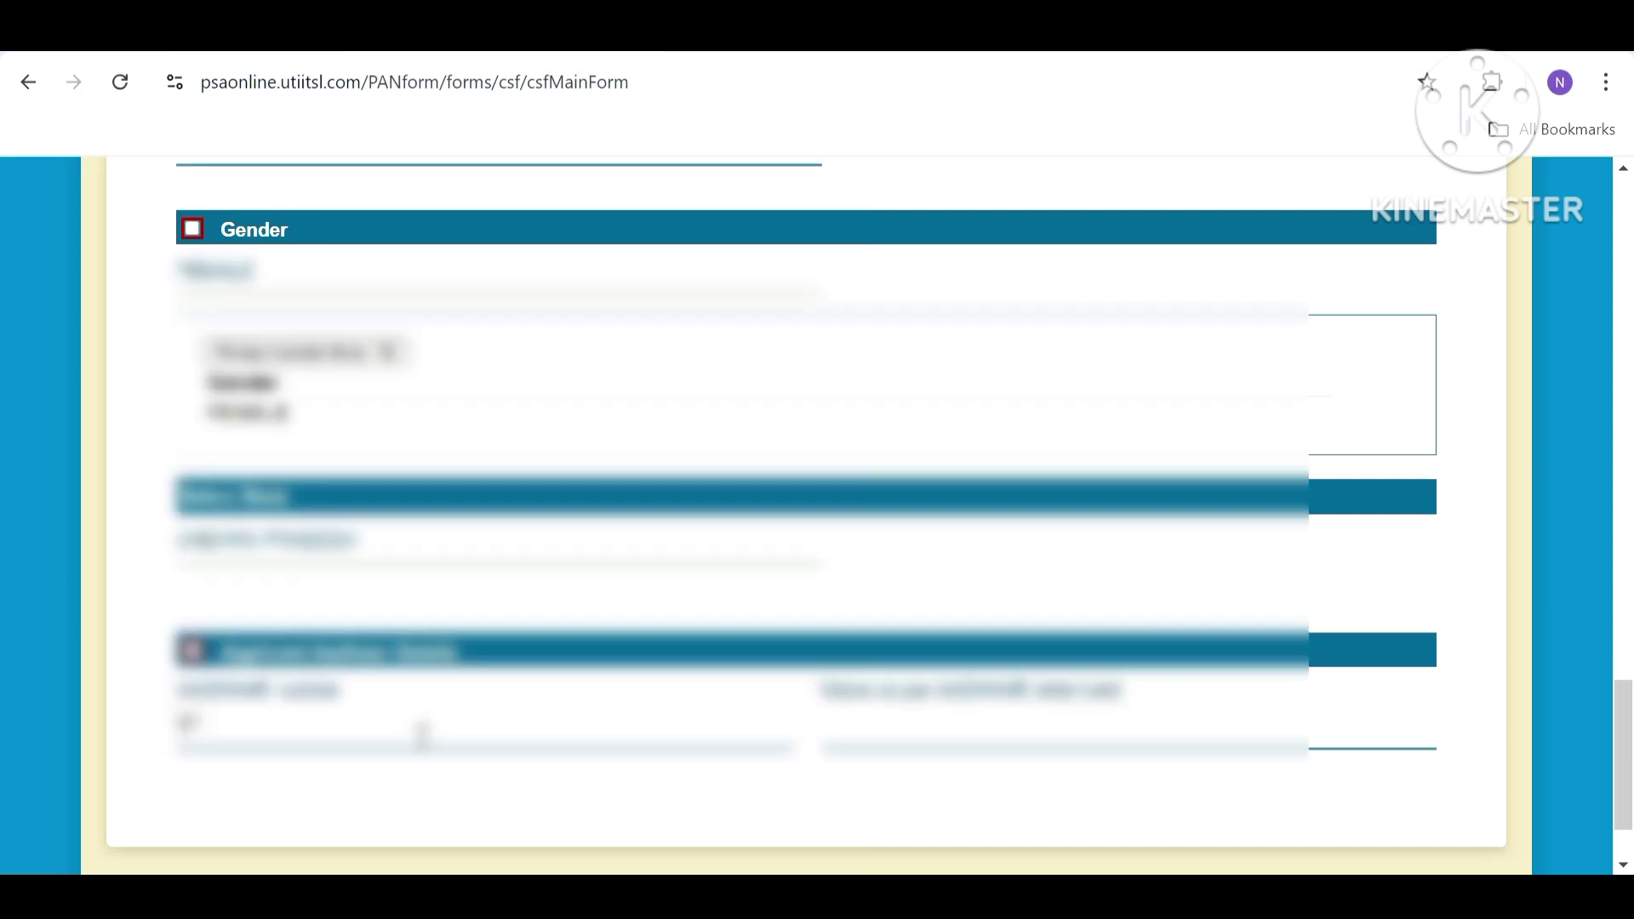
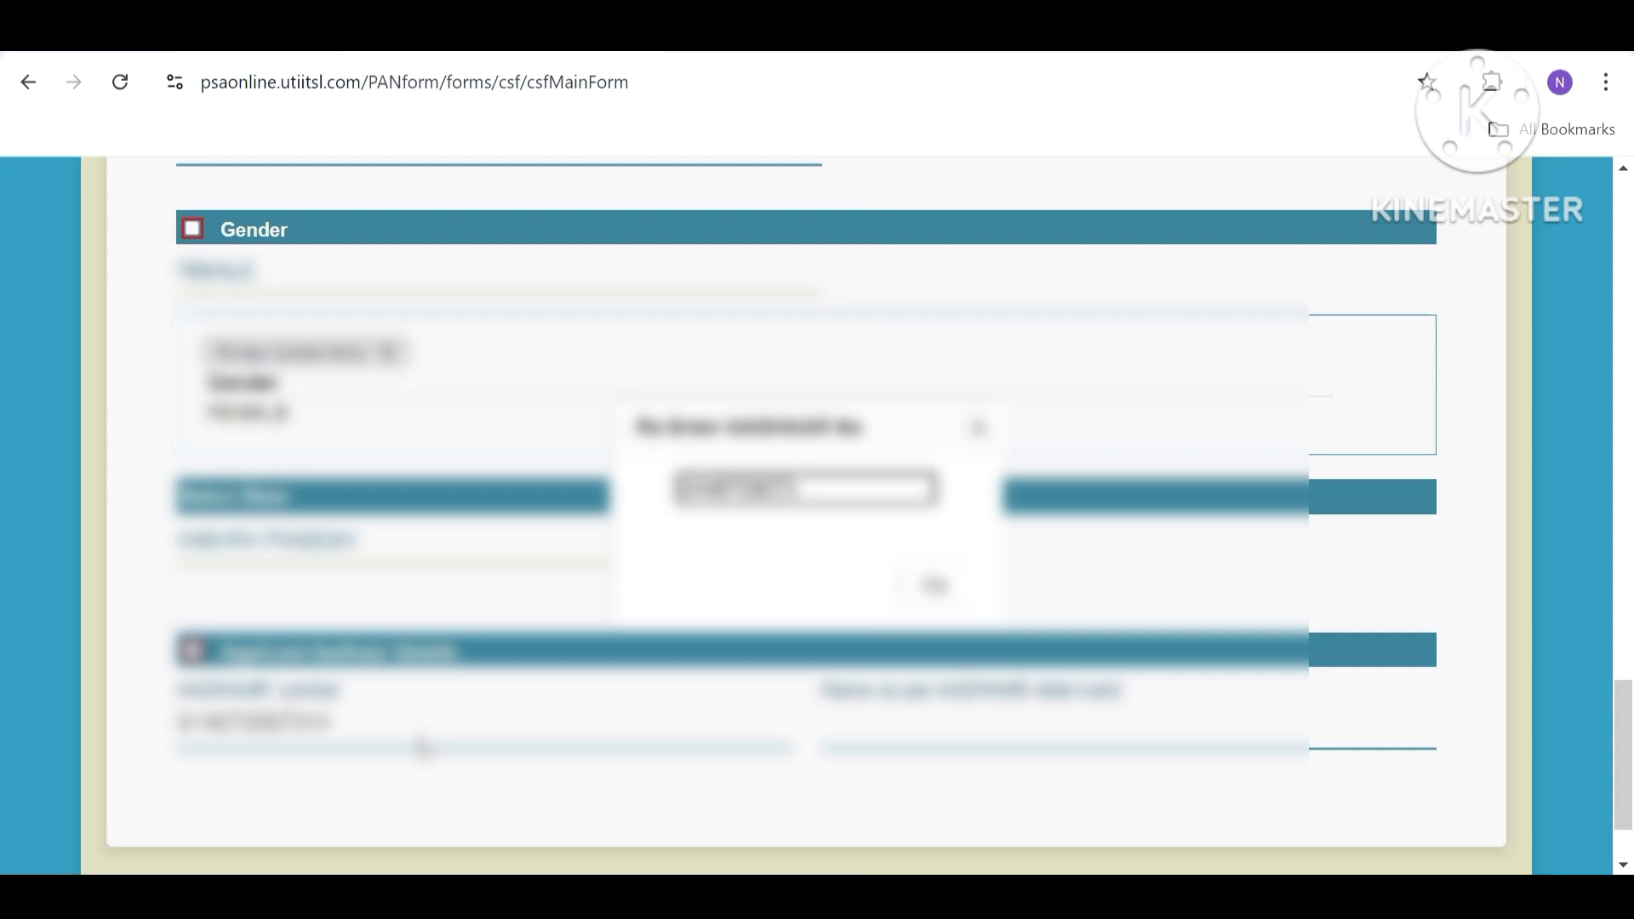
{"action": "key", "text": "Tab"}
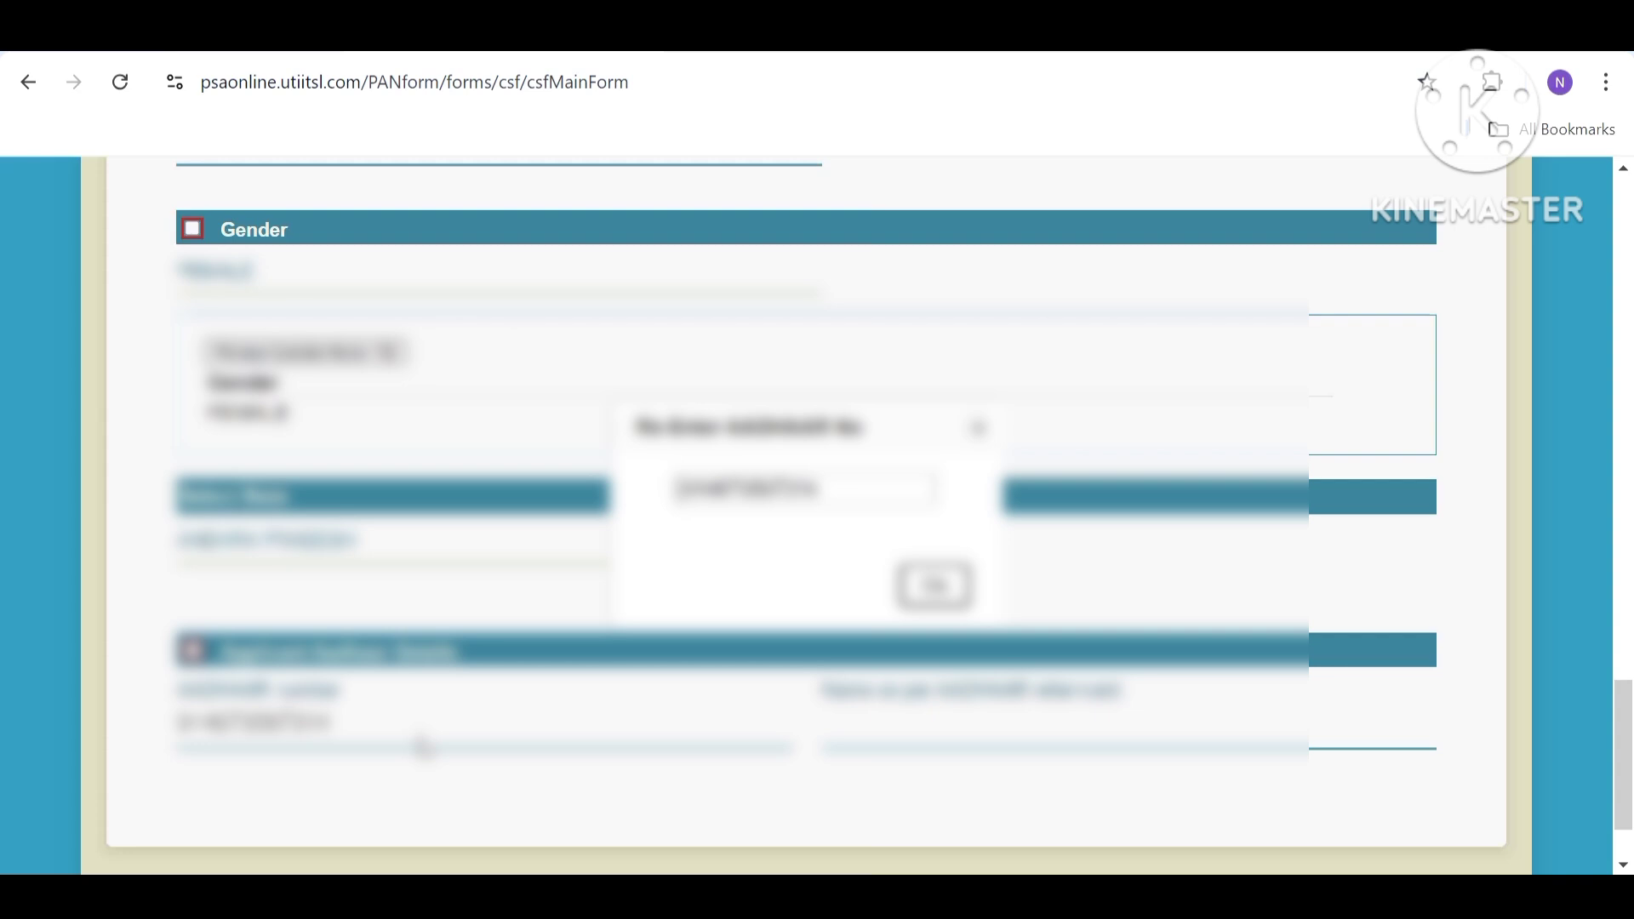
{"action": "key", "text": "Return"}
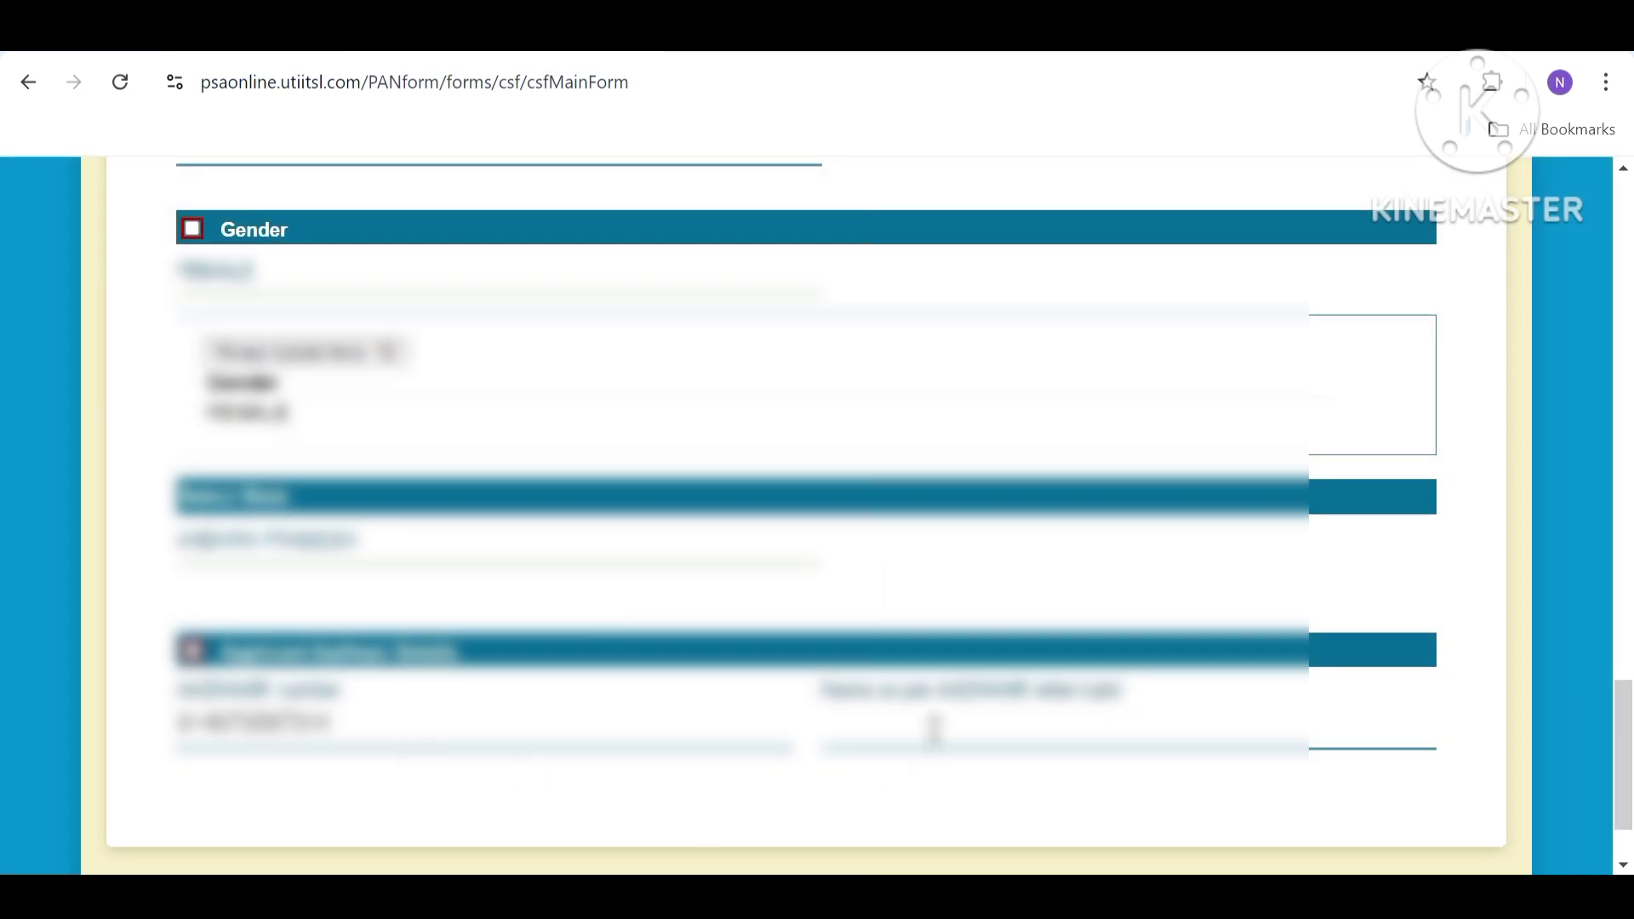
Type the applicant's name as per the Aadhaar card, correcting a typo.
{"action": "left_click", "coordinate": [934, 727]}
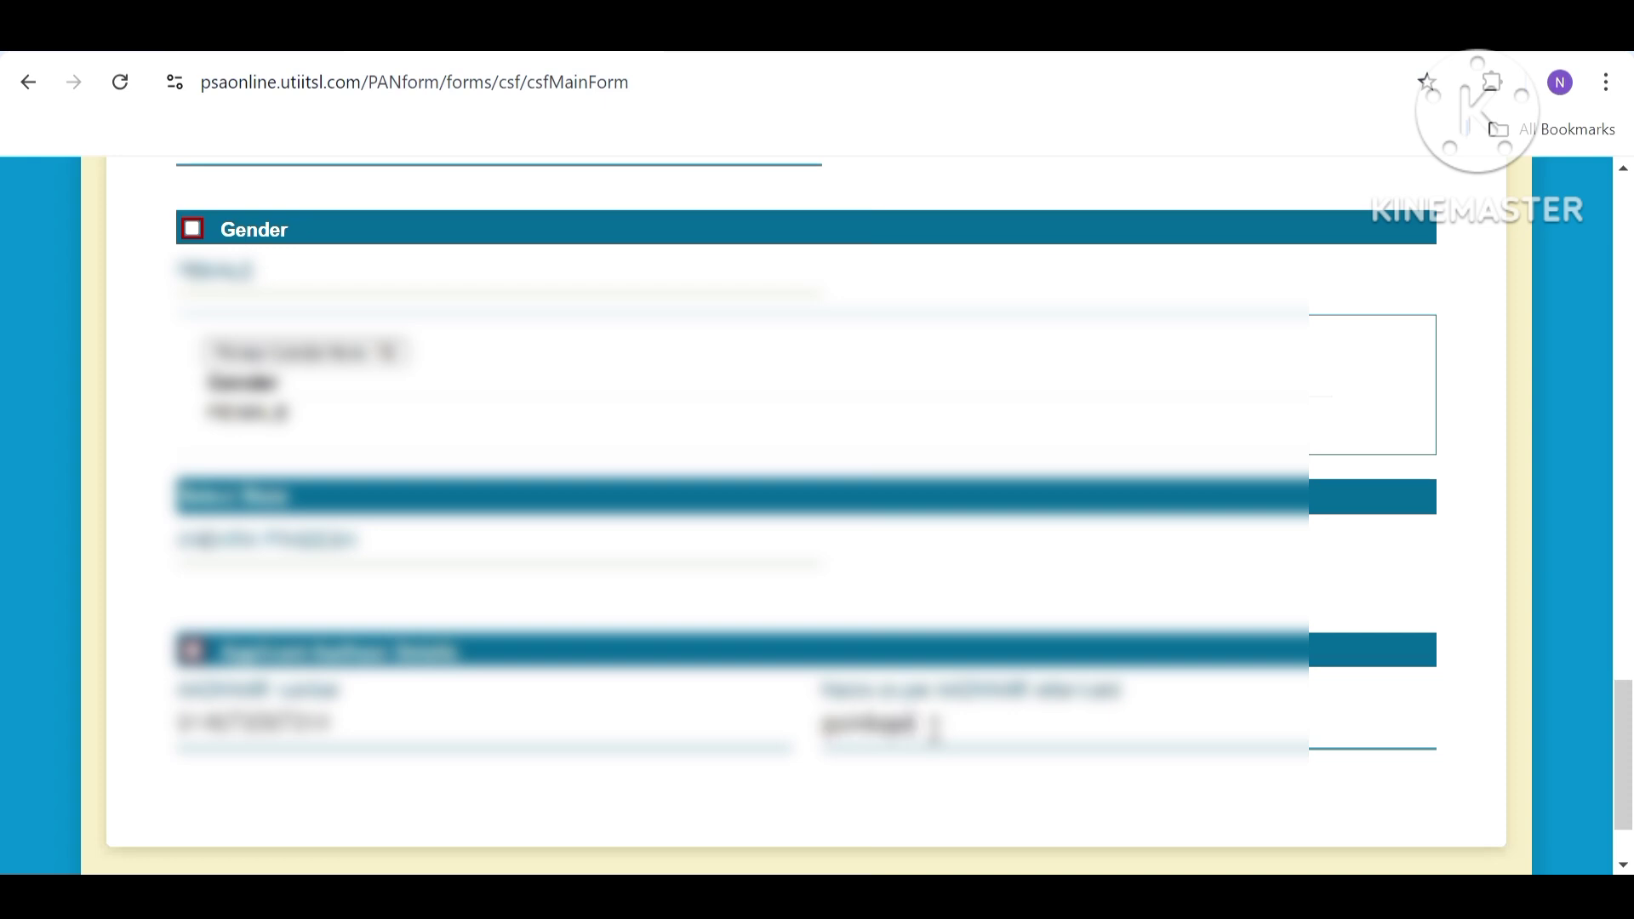
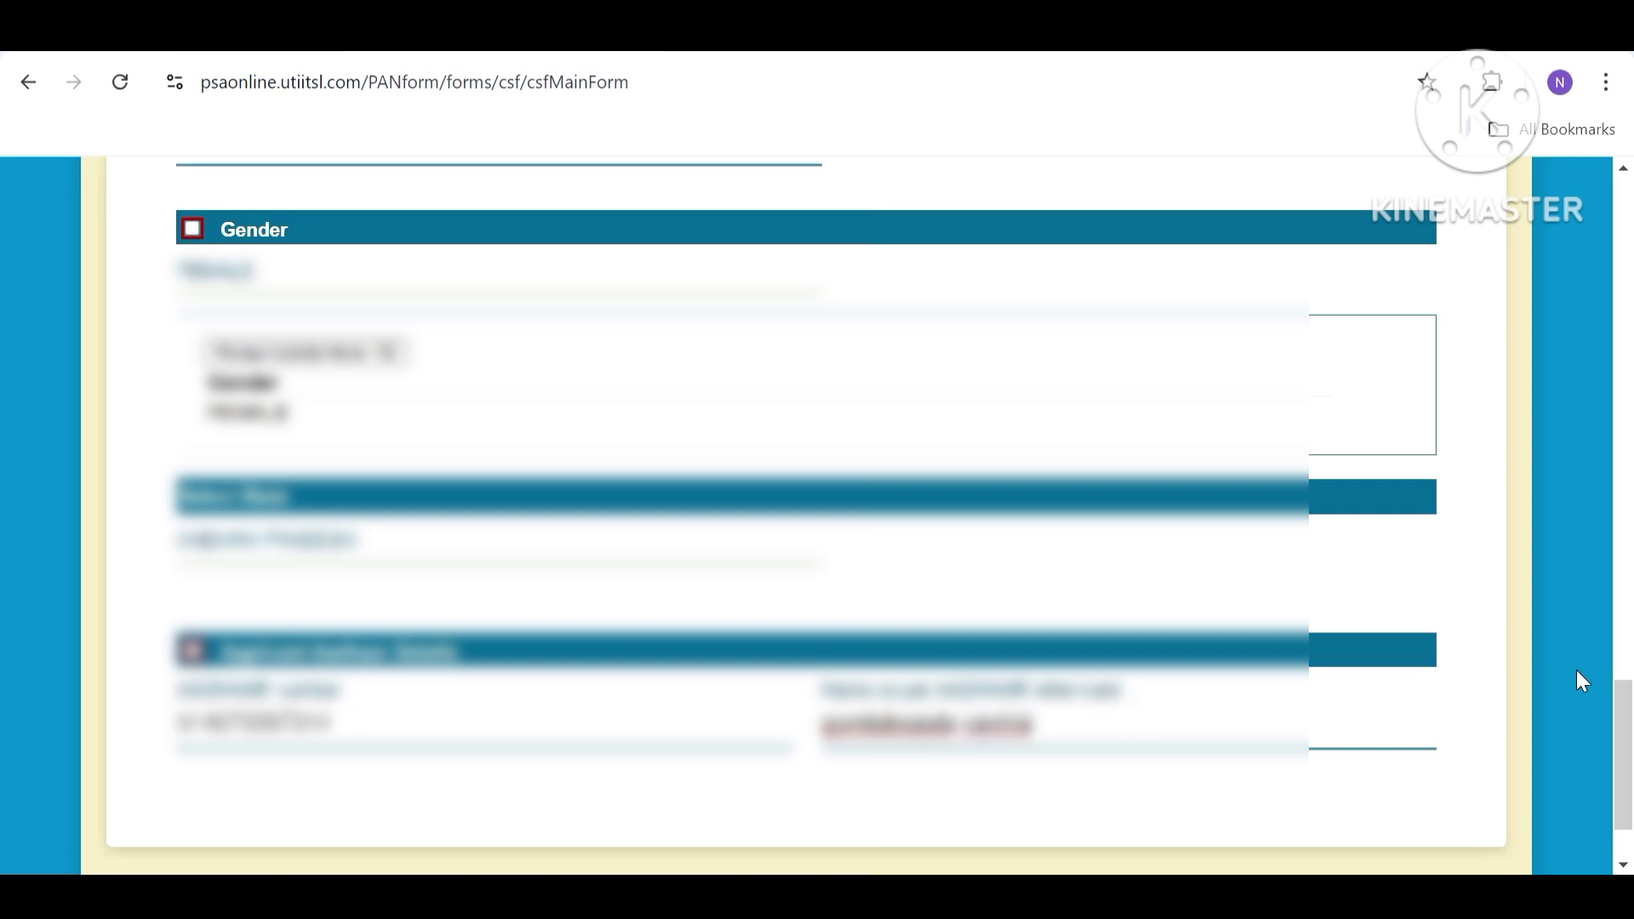
{"action": "scroll", "coordinate": [1617, 715], "scroll_direction": "down", "scroll_amount": 1}
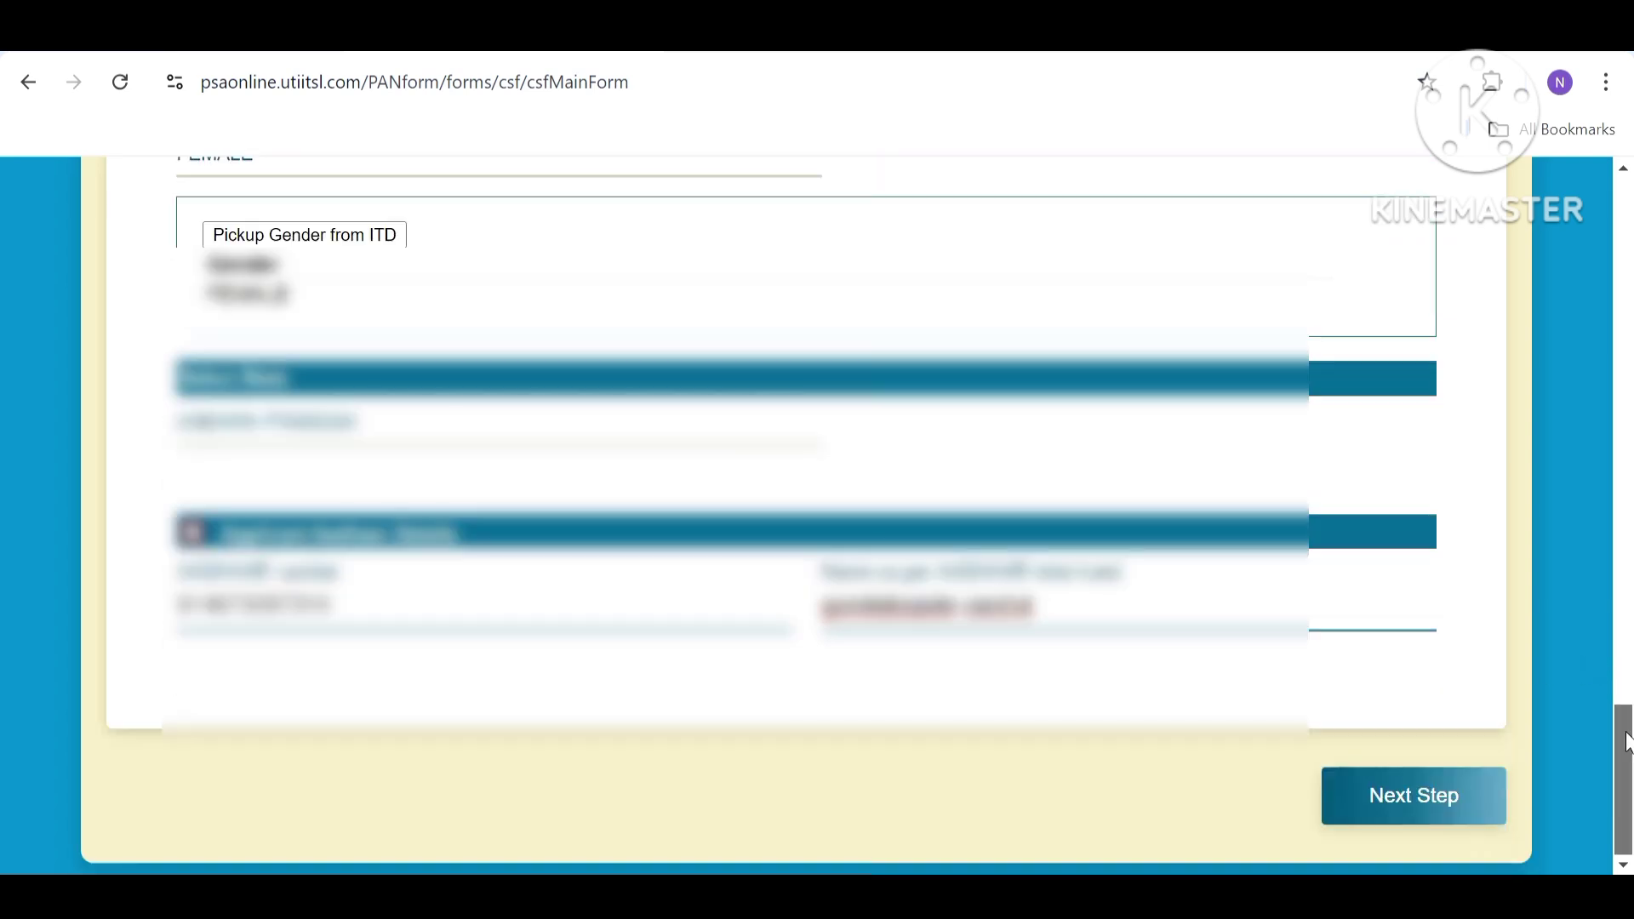
Advance to the Document Details step.
{"action": "left_click", "coordinate": [1444, 794]}
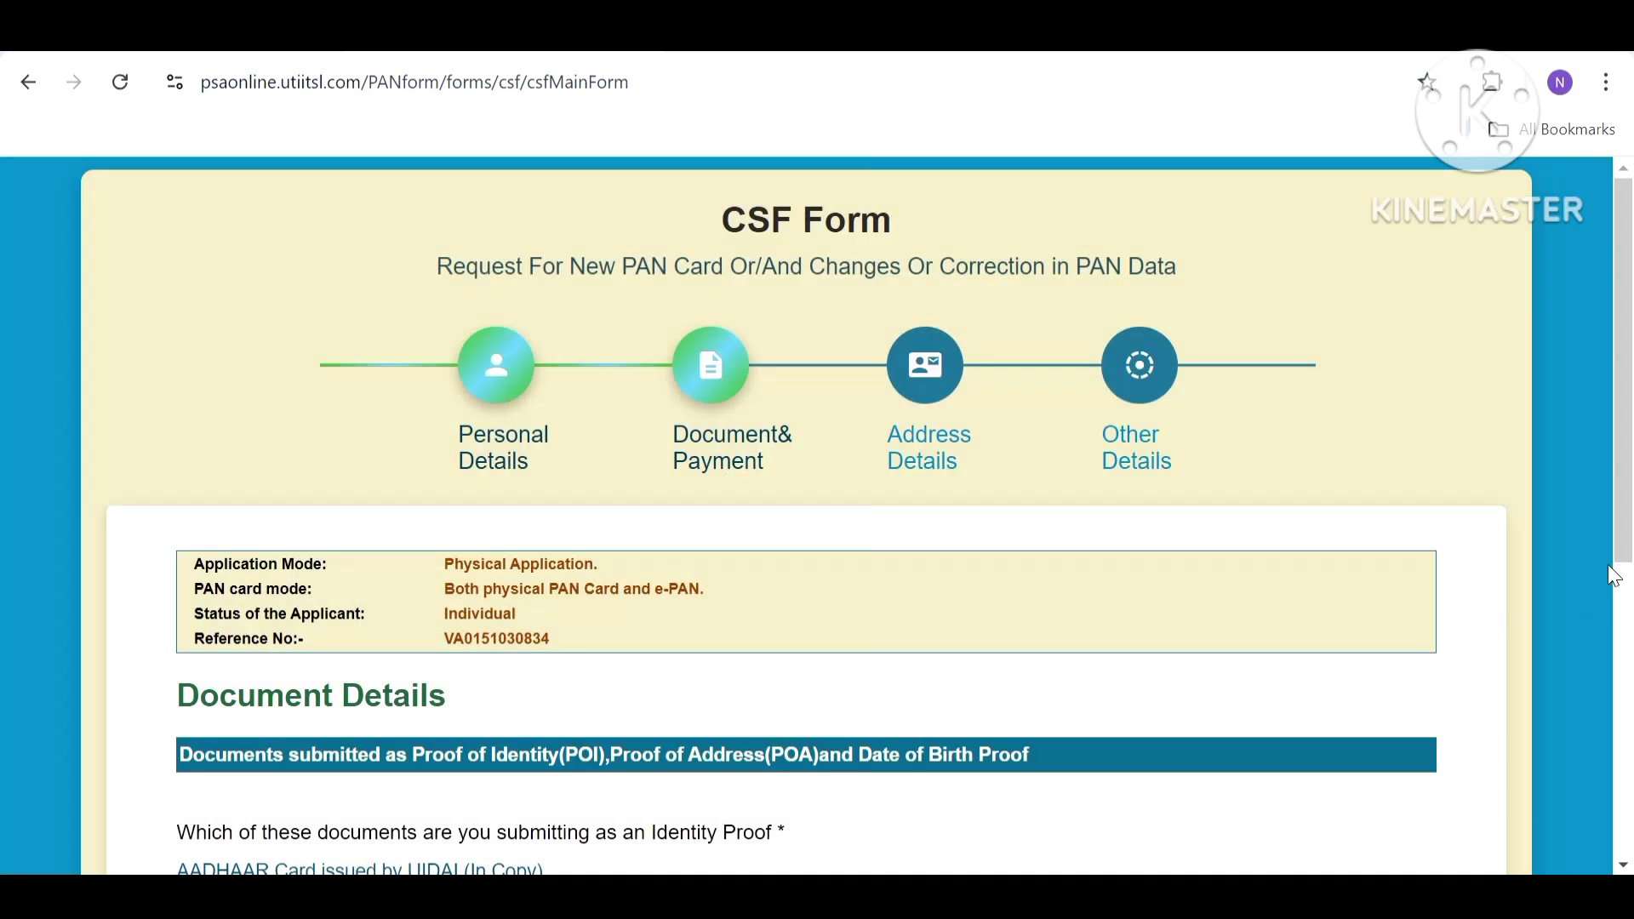
{"action": "left_click_drag", "start_coordinate": [1630, 521], "coordinate": [1630, 705]}
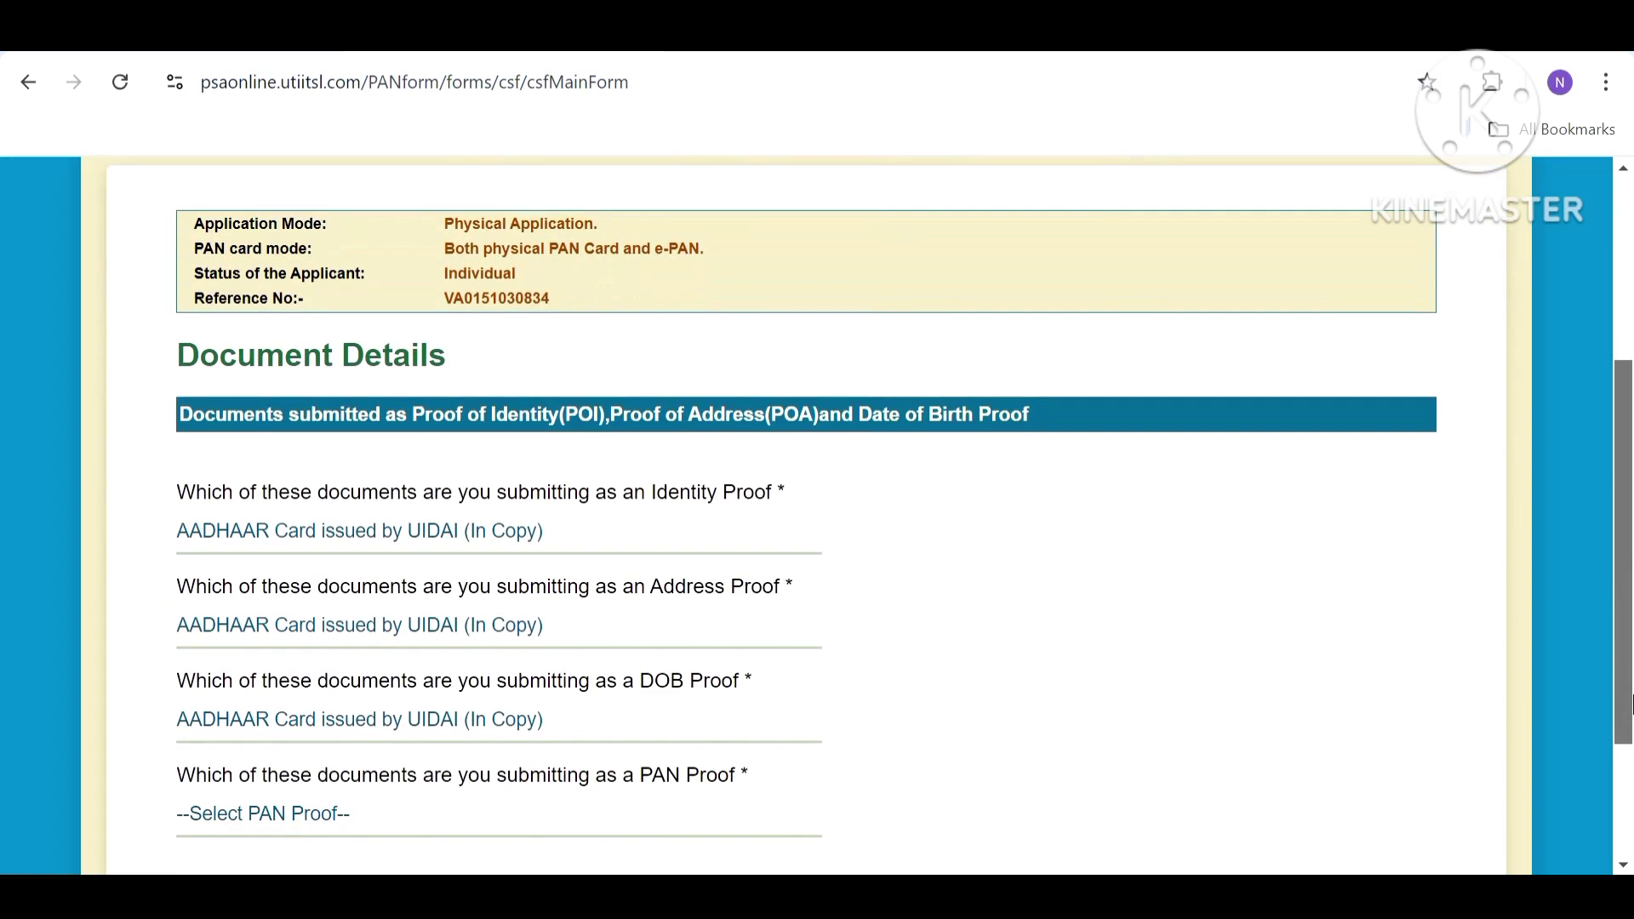
{"action": "scroll", "coordinate": [1544, 660], "scroll_direction": "down", "scroll_amount": 1}
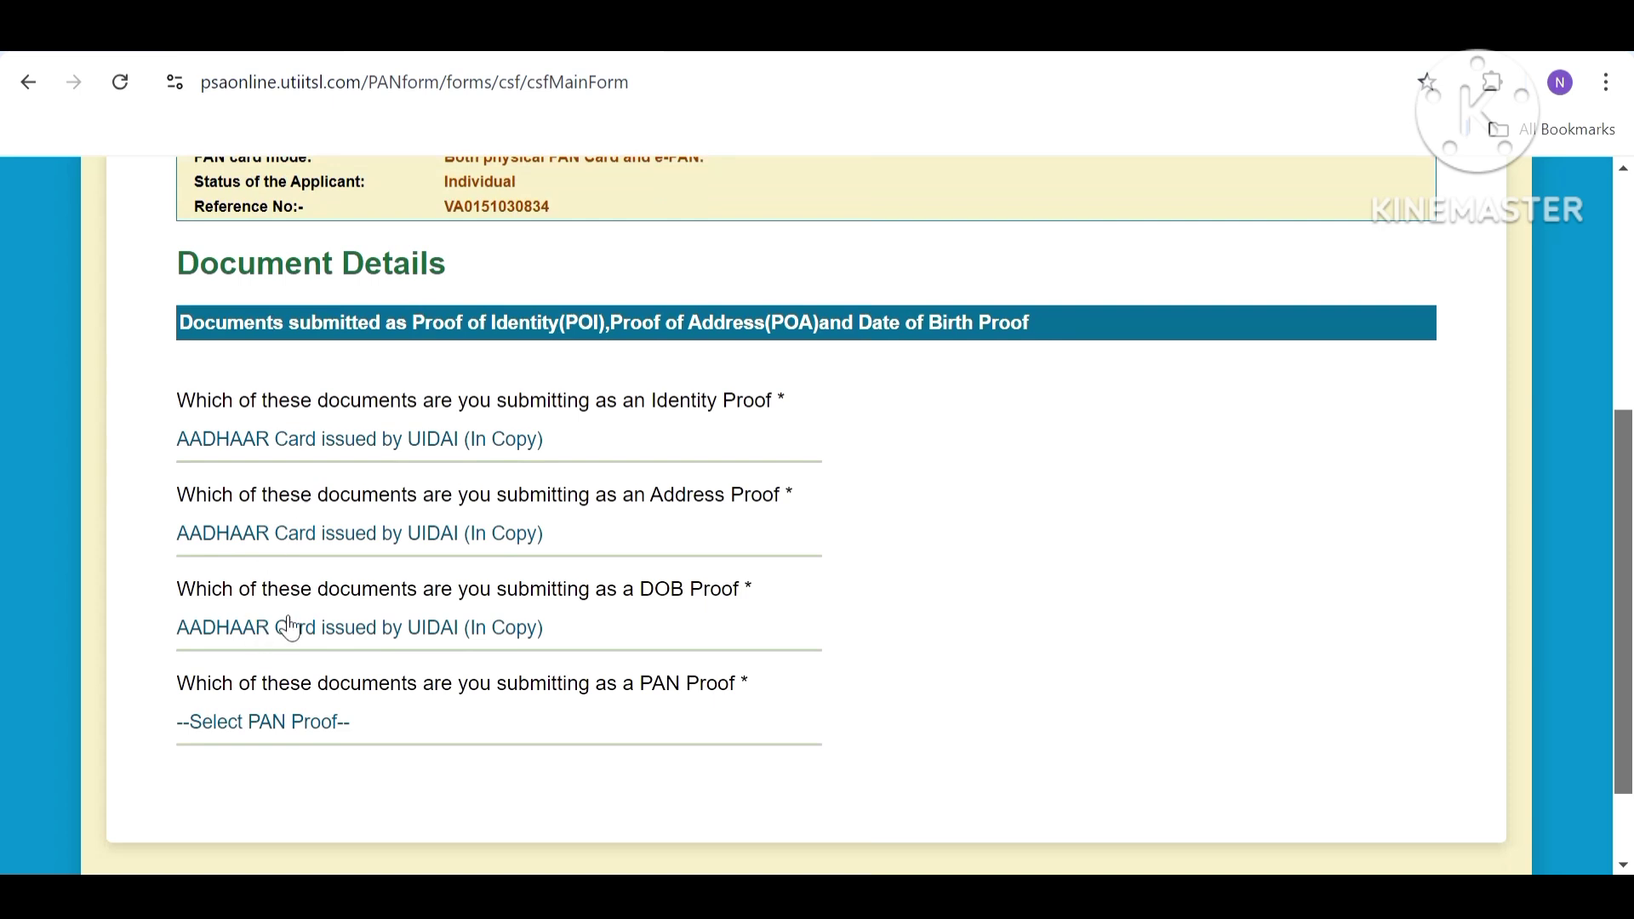
{"action": "scroll", "coordinate": [329, 566], "scroll_direction": "down", "scroll_amount": 2}
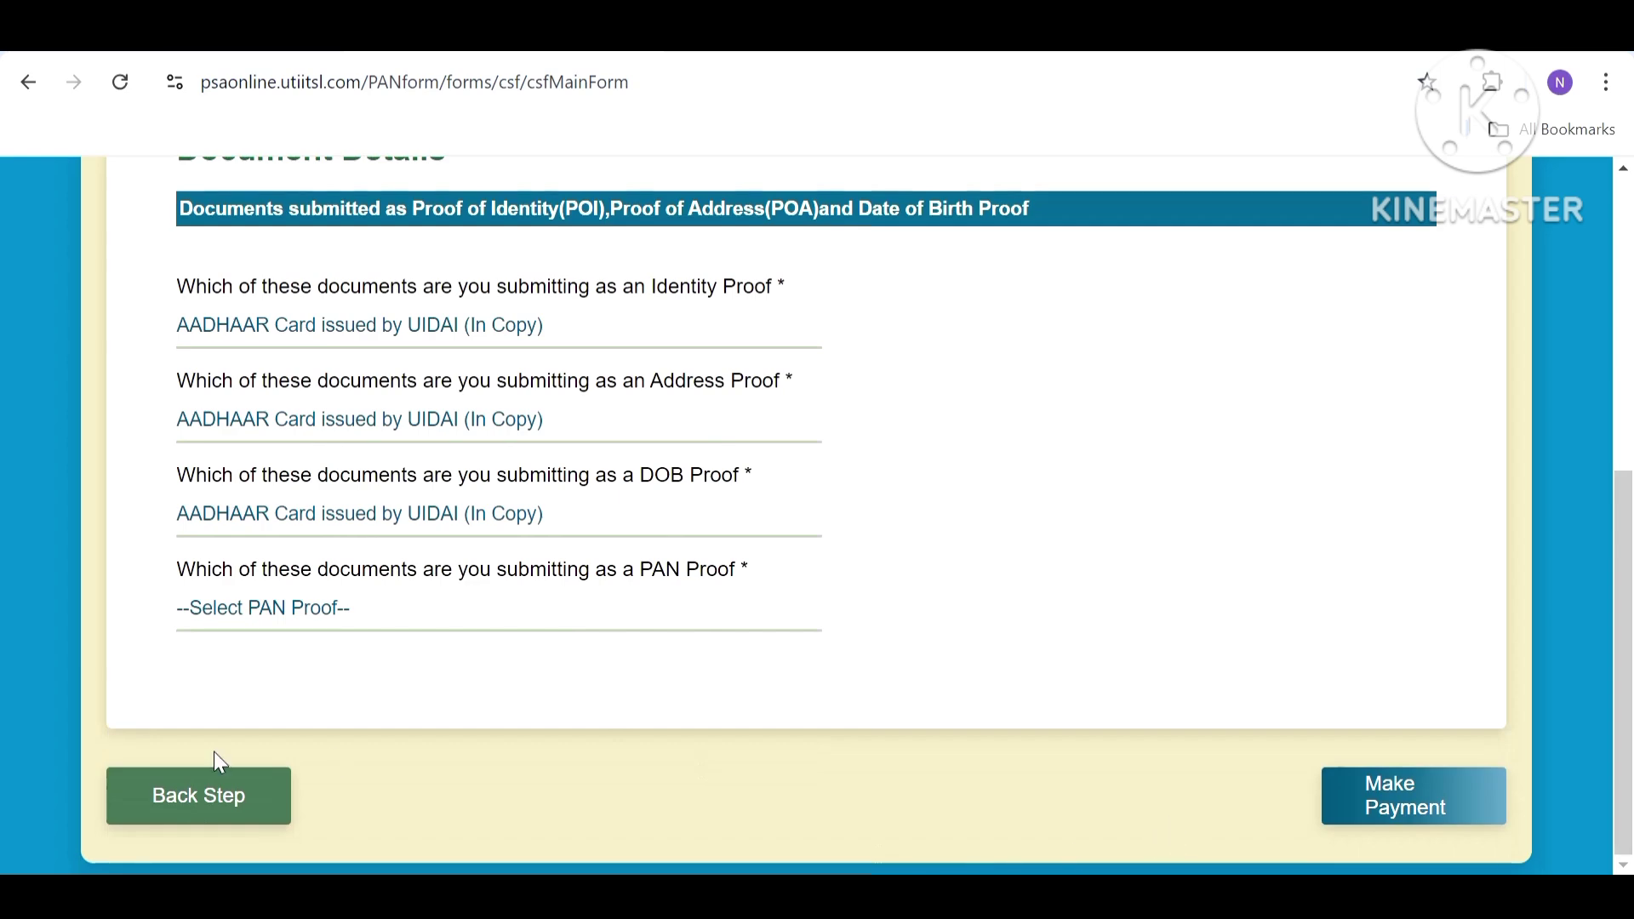
Return to Personal Details, tick Full Name for correction, and continue to Document Details.
{"action": "left_click", "coordinate": [188, 795]}
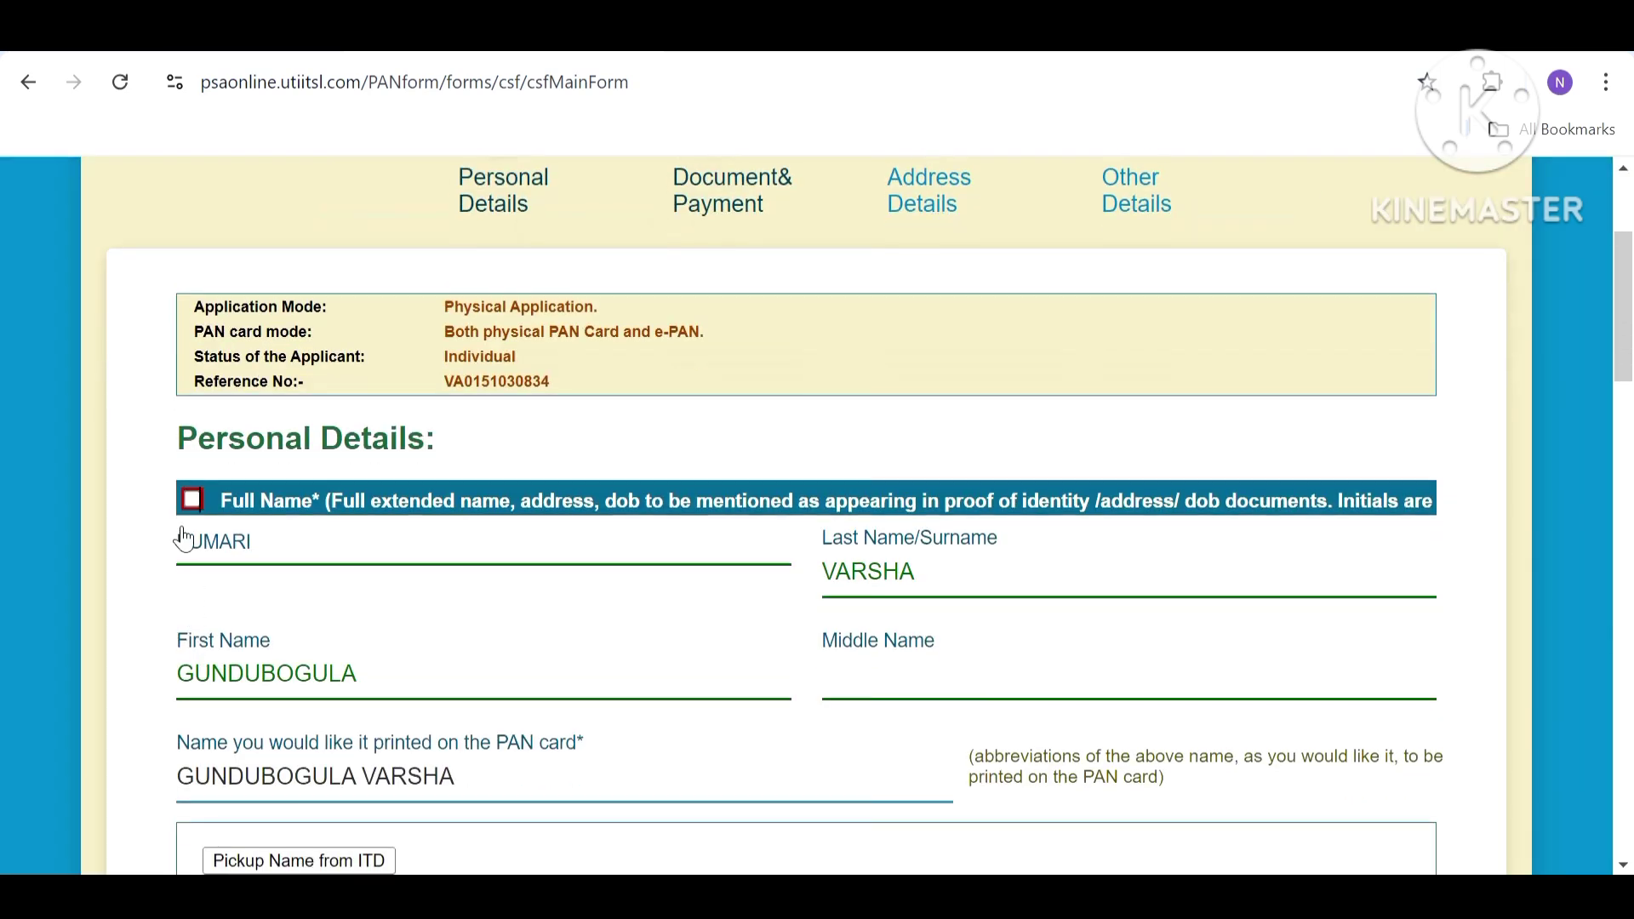
{"action": "left_click", "coordinate": [193, 484]}
{"action": "scroll", "coordinate": [539, 558], "scroll_direction": "down", "scroll_amount": 15}
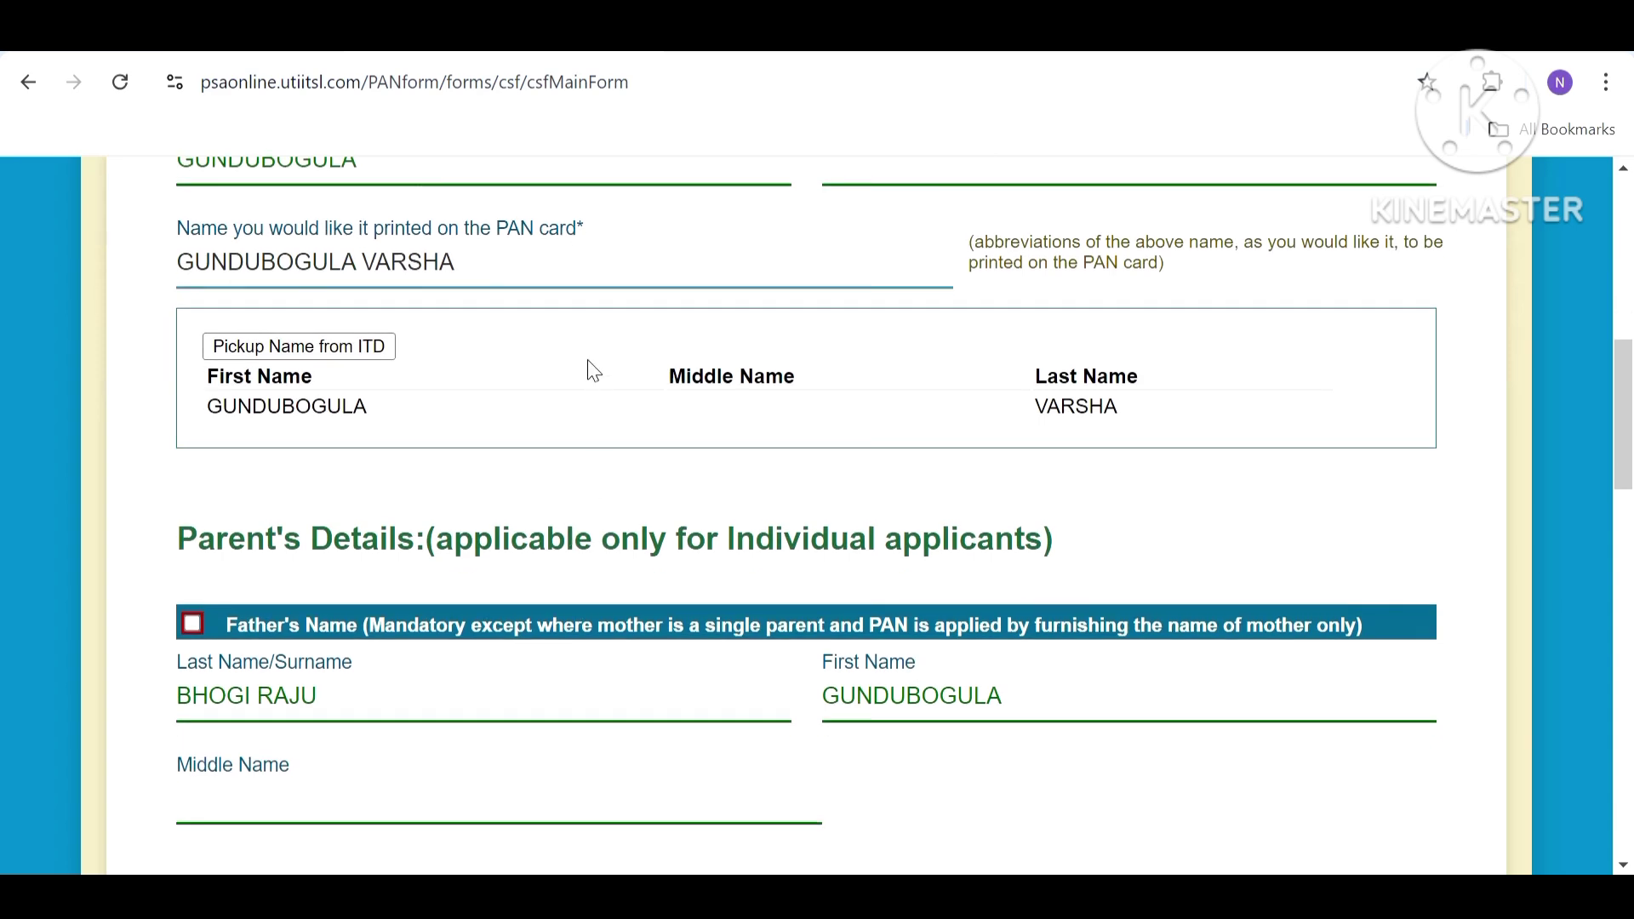
{"action": "scroll", "coordinate": [1087, 816], "scroll_direction": "down", "scroll_amount": 15}
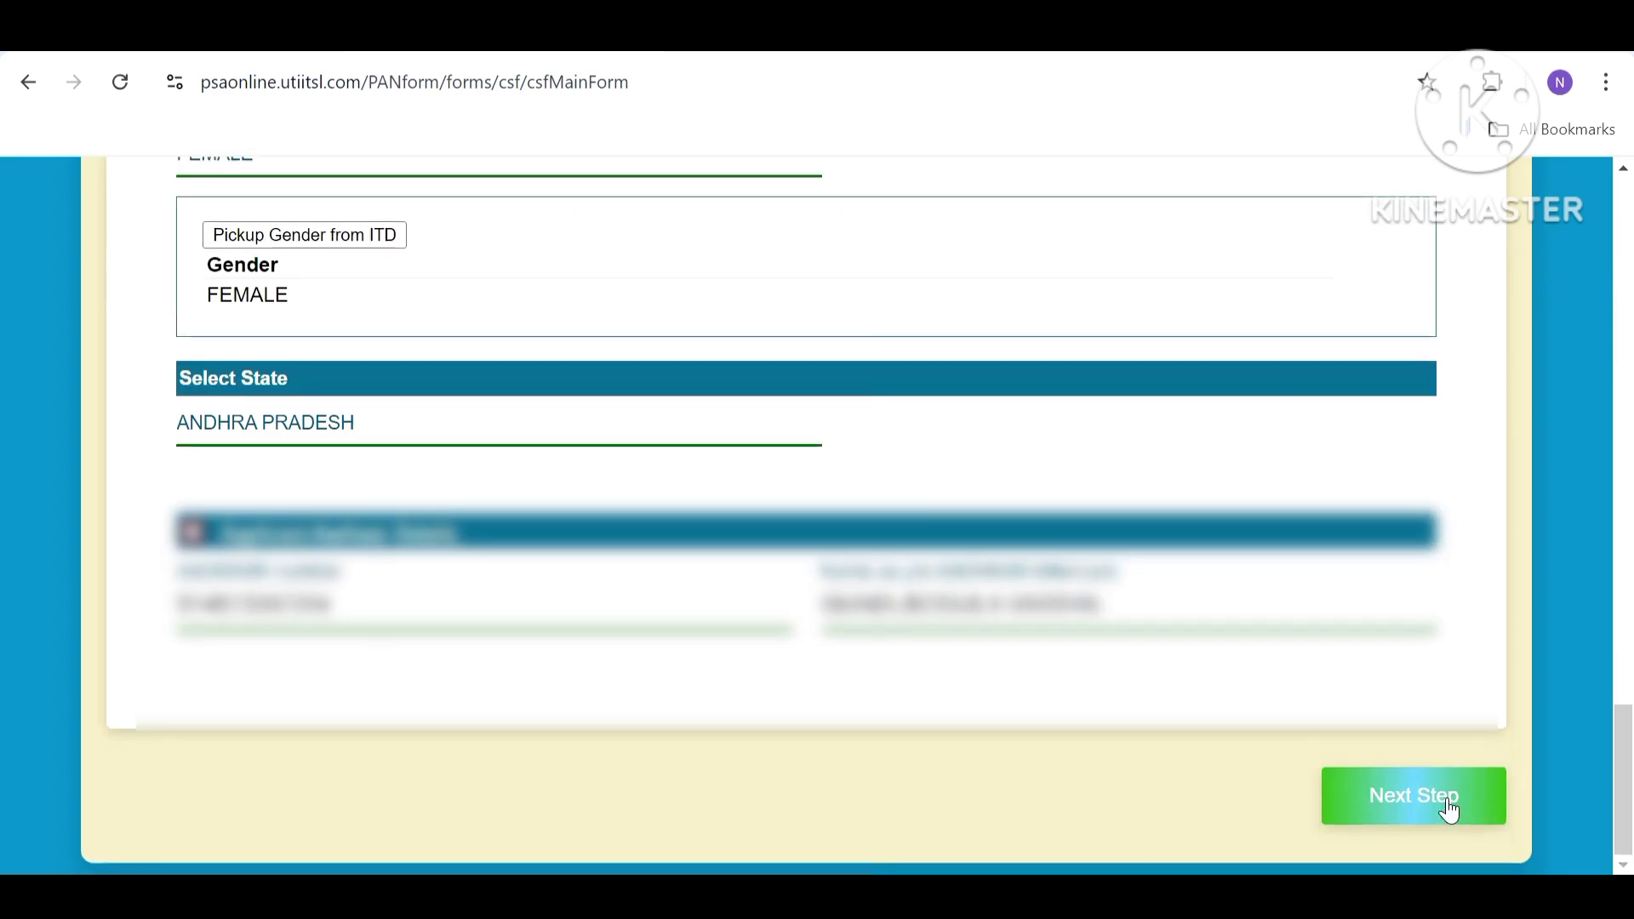
{"action": "left_click", "coordinate": [1452, 810]}
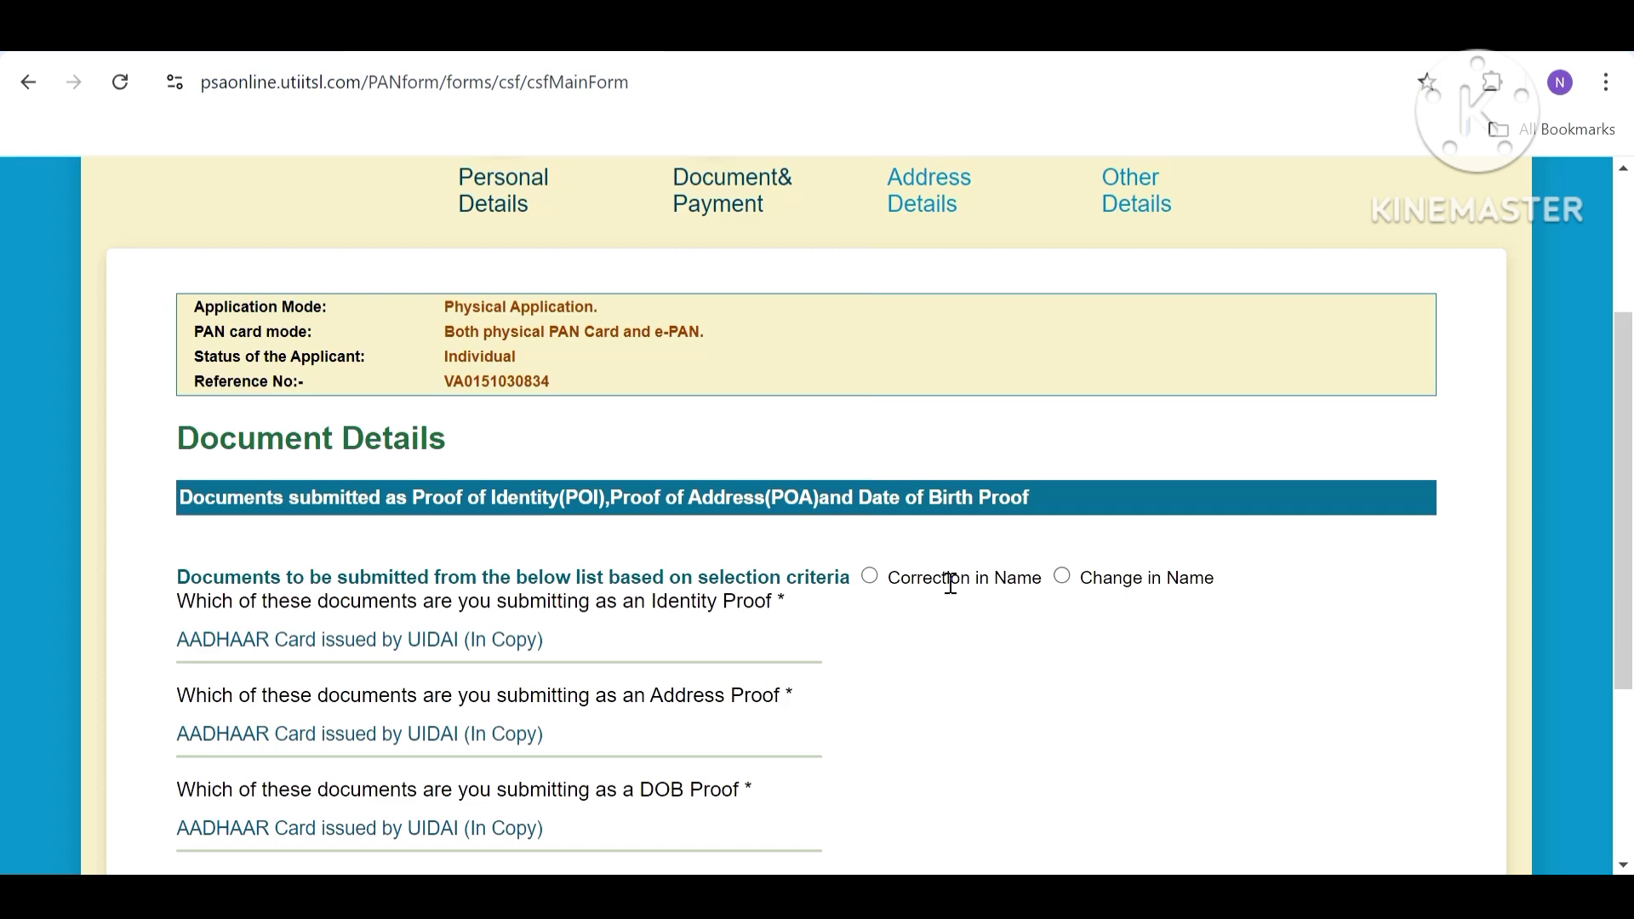
Select Correction in Name as the selection criterion and return to Personal Details.
{"action": "left_click", "coordinate": [870, 578]}
{"action": "scroll", "coordinate": [870, 583], "scroll_direction": "down", "scroll_amount": 4}
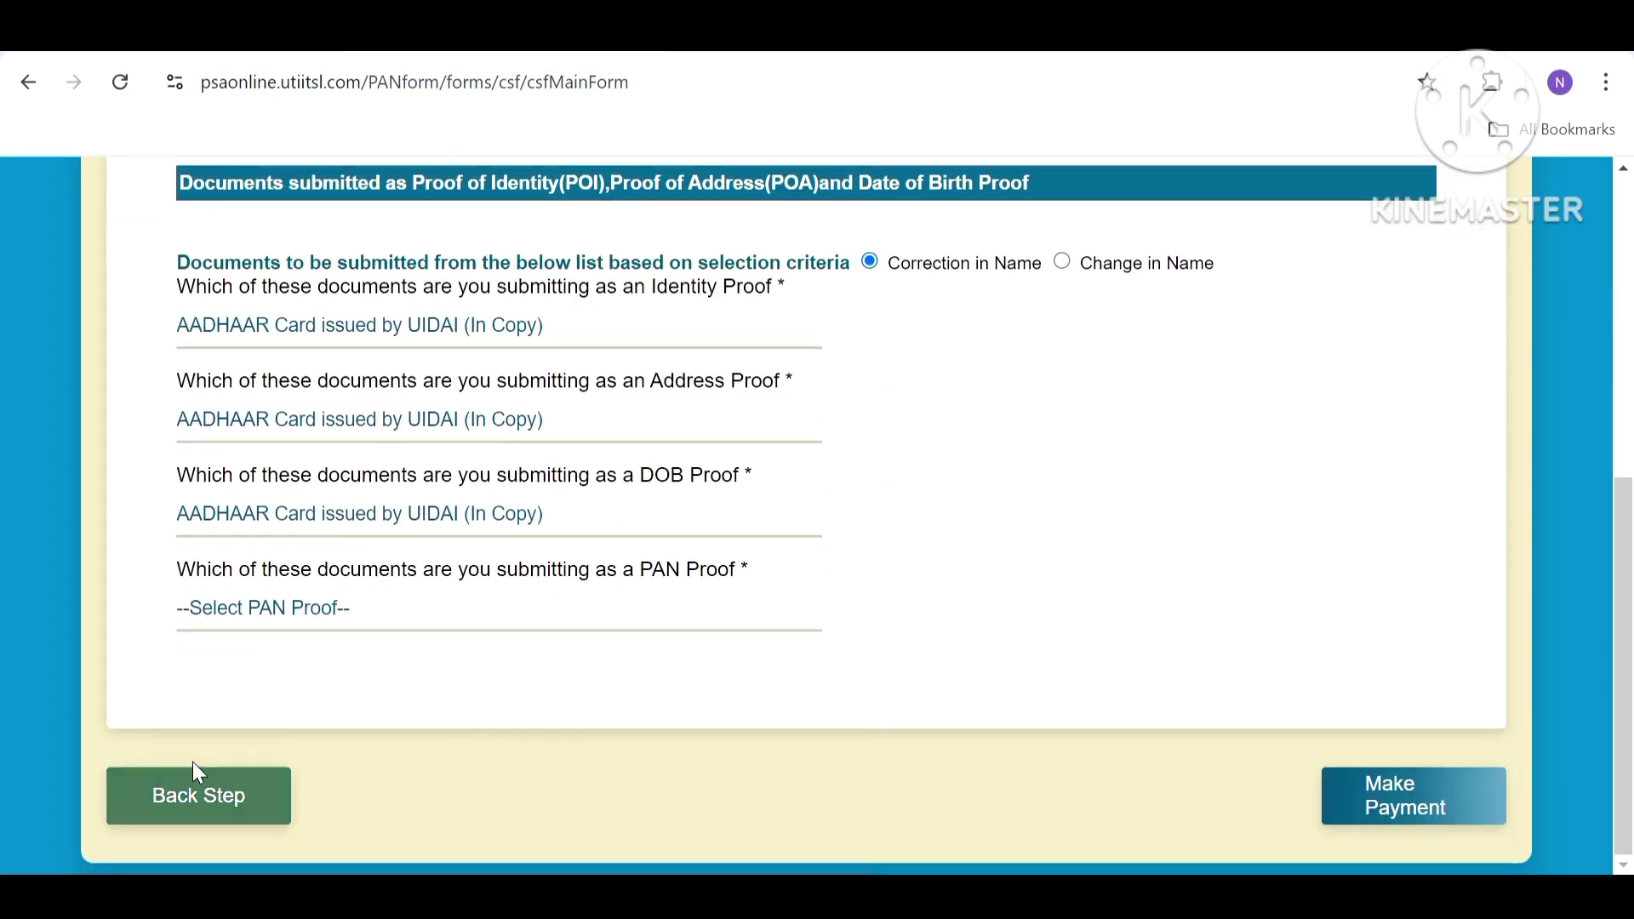
{"action": "left_click", "coordinate": [198, 796]}
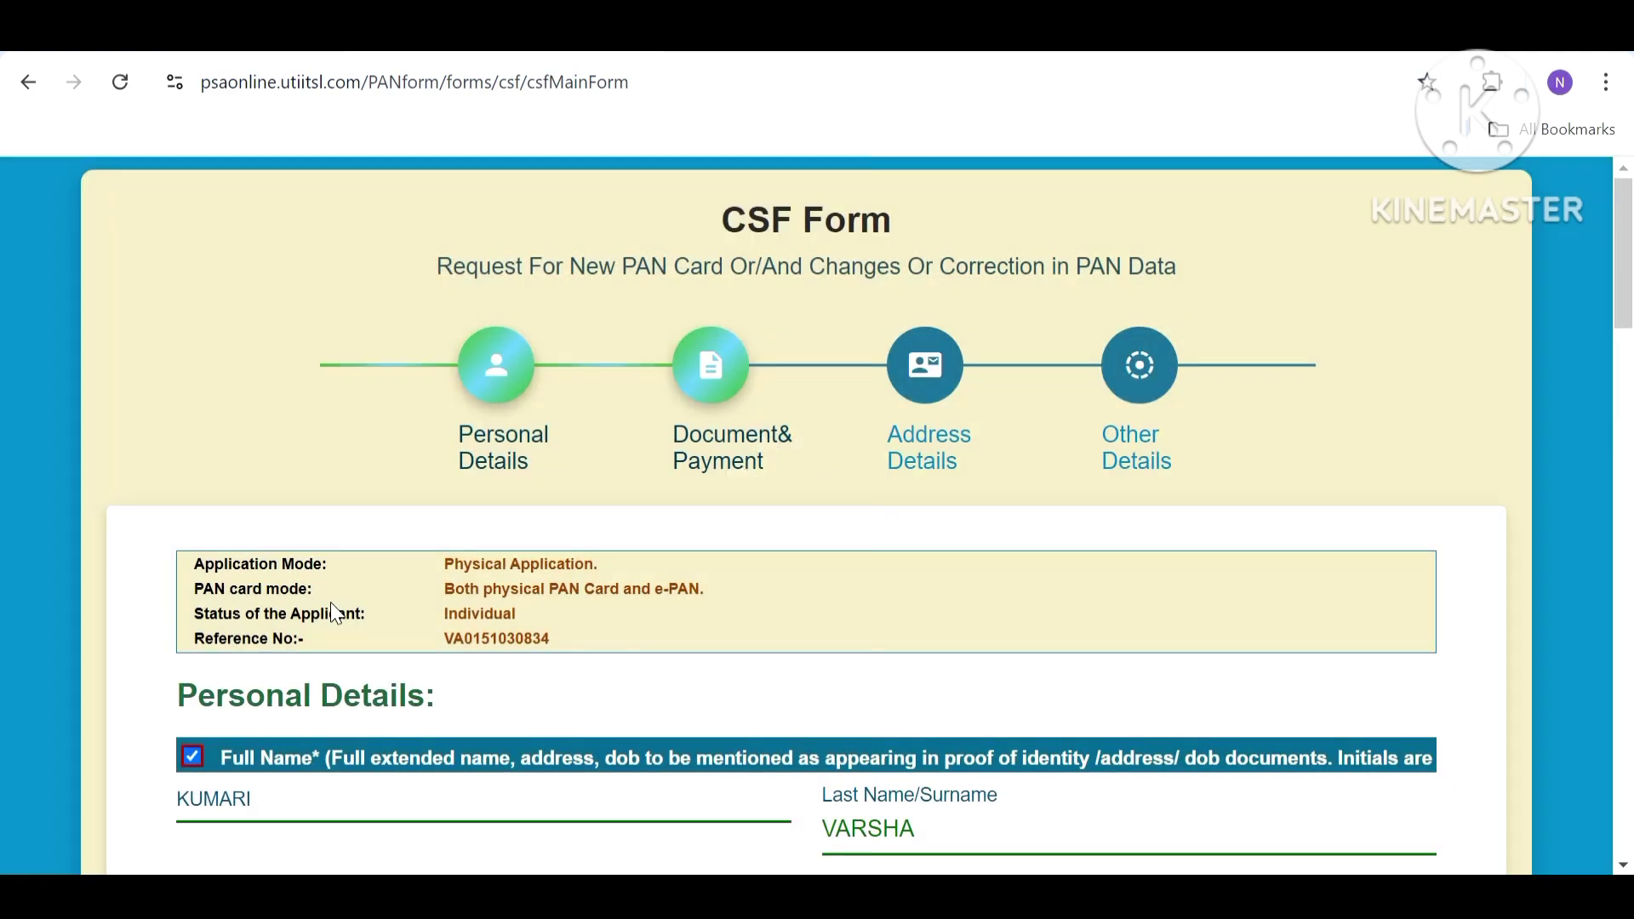
Move the correction mark from Full Name to Father's Name and continue to Document Details.
{"action": "left_click", "coordinate": [192, 755]}
{"action": "scroll", "coordinate": [247, 663], "scroll_direction": "down", "scroll_amount": 8}
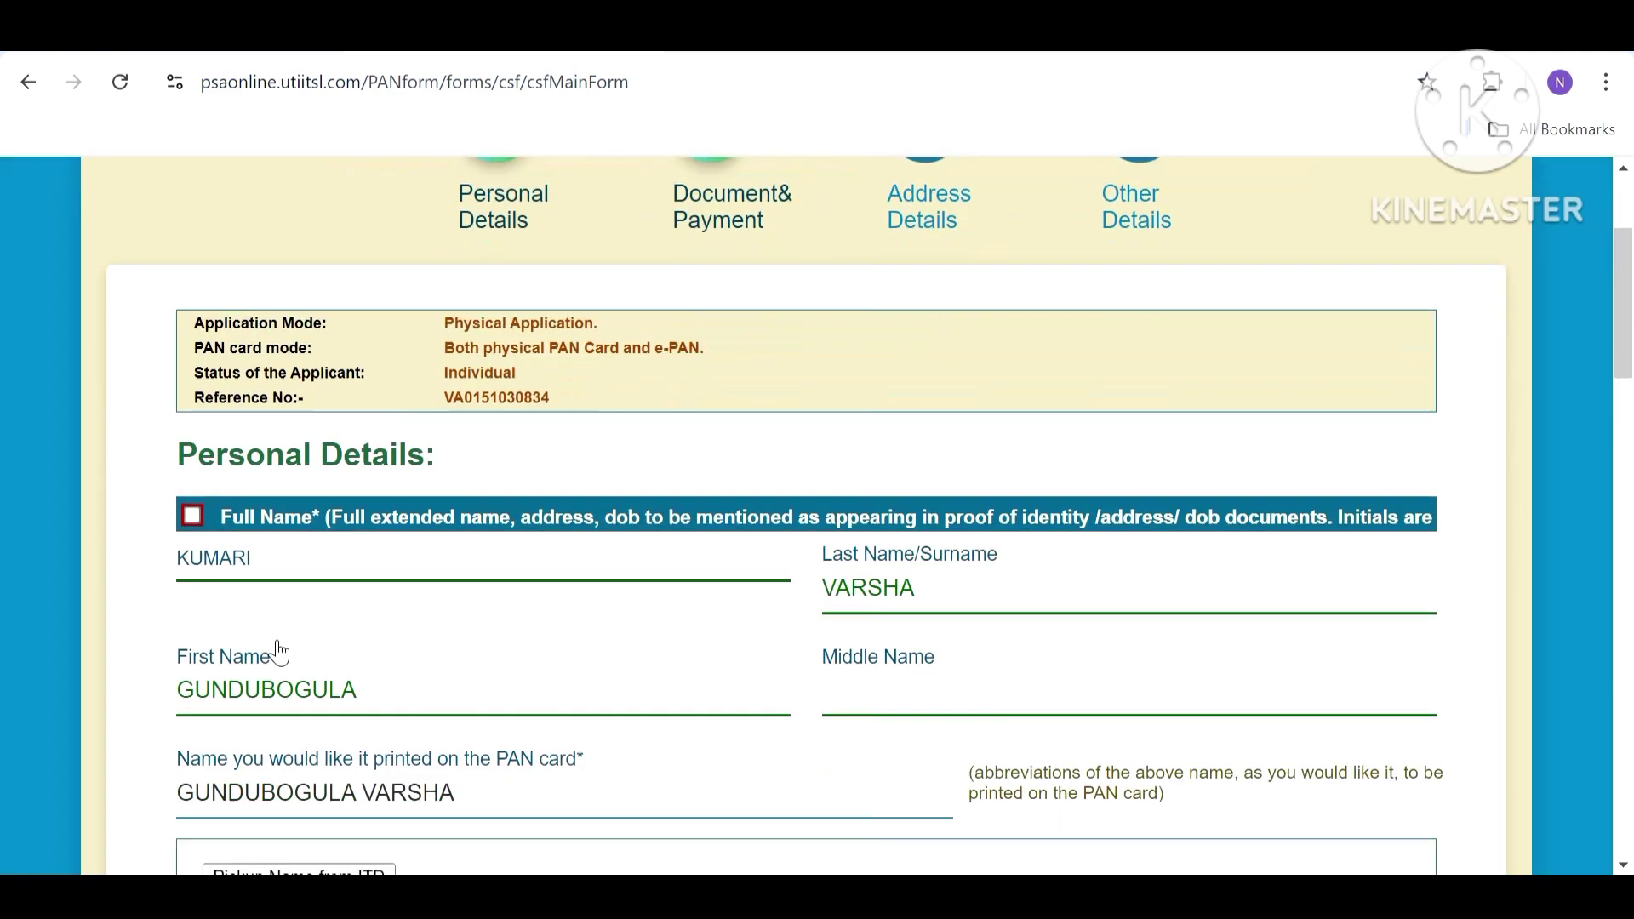
{"action": "scroll", "coordinate": [256, 621], "scroll_direction": "down", "scroll_amount": 6}
{"action": "scroll", "coordinate": [227, 468], "scroll_direction": "up", "scroll_amount": 2}
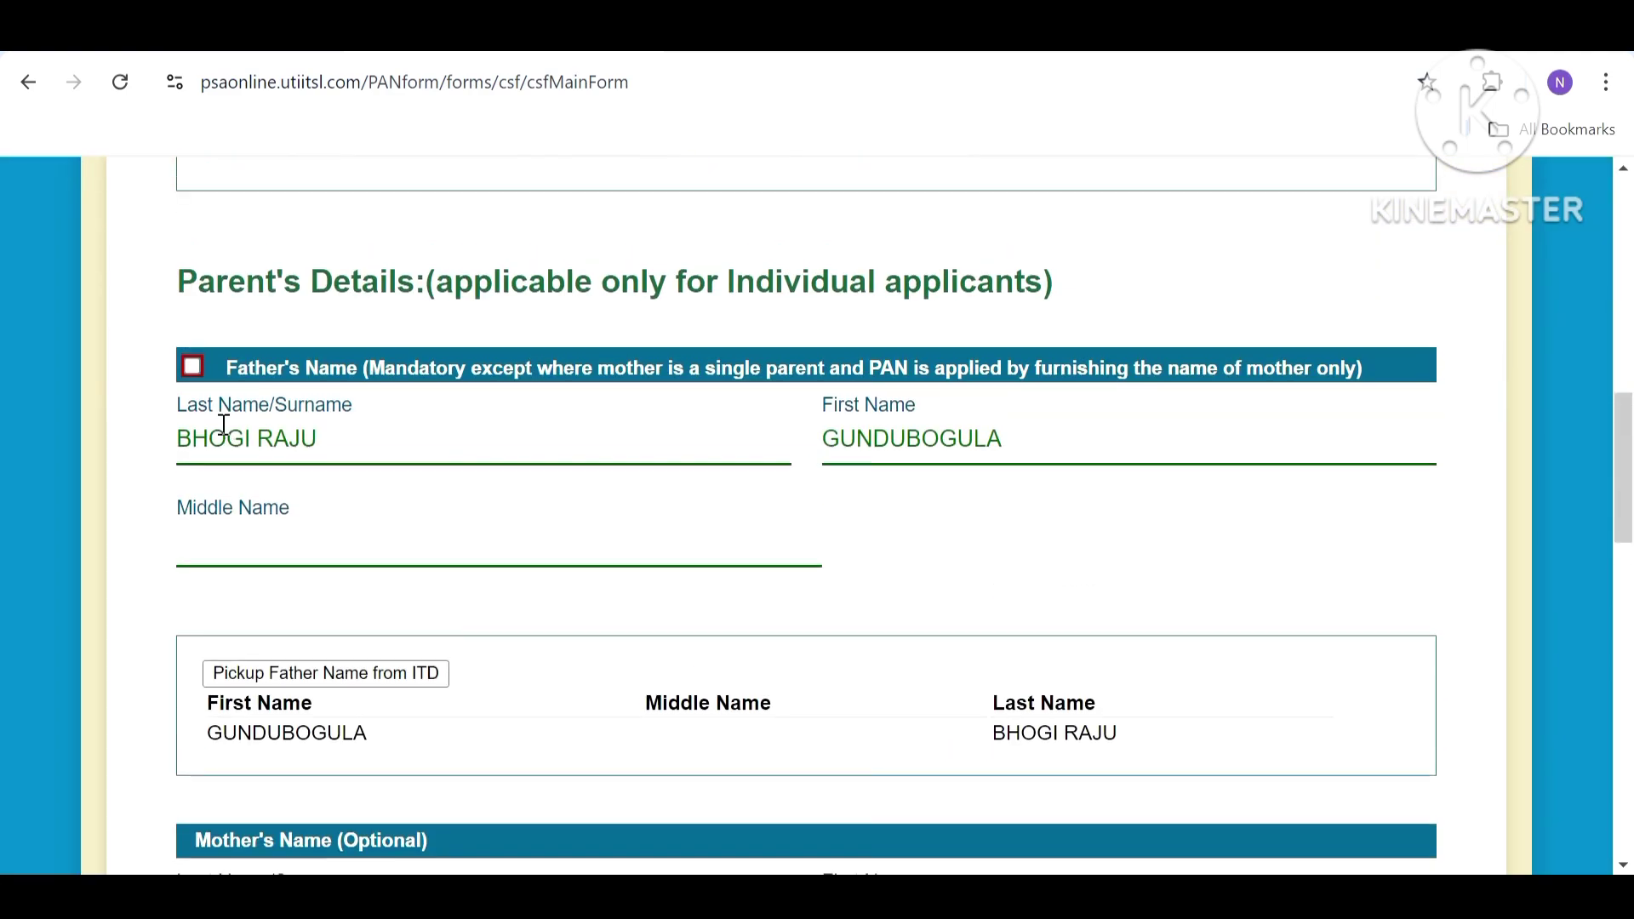
{"action": "left_click", "coordinate": [196, 371]}
{"action": "scroll", "coordinate": [639, 554], "scroll_direction": "down", "scroll_amount": 12}
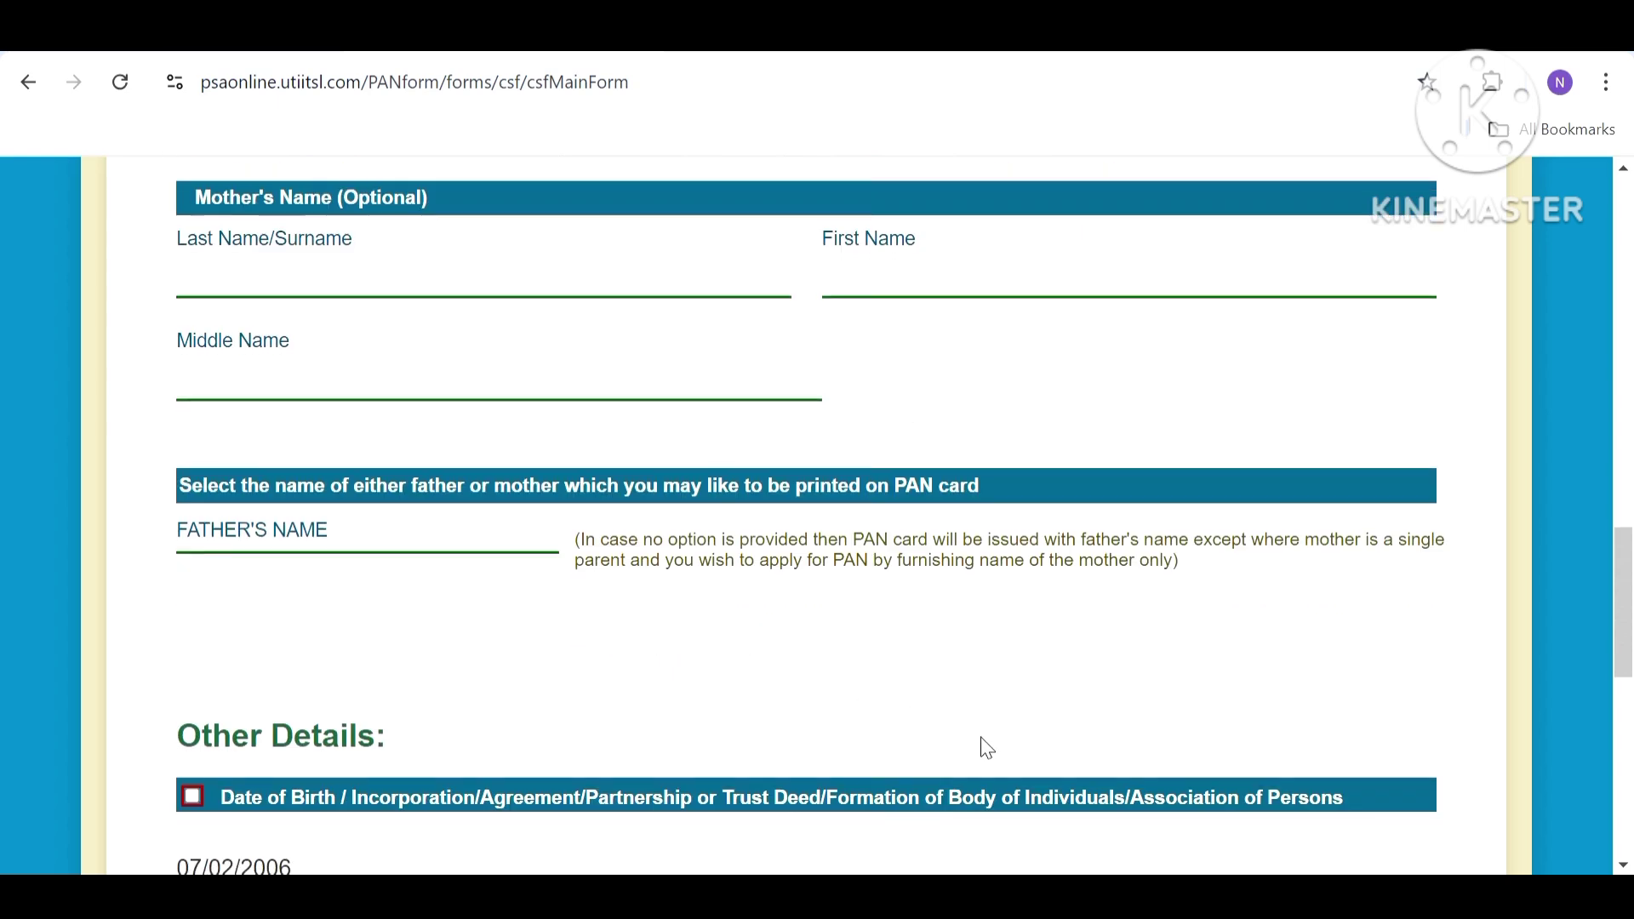
{"action": "scroll", "coordinate": [955, 804], "scroll_direction": "down", "scroll_amount": 5}
{"action": "left_click", "coordinate": [1368, 804]}
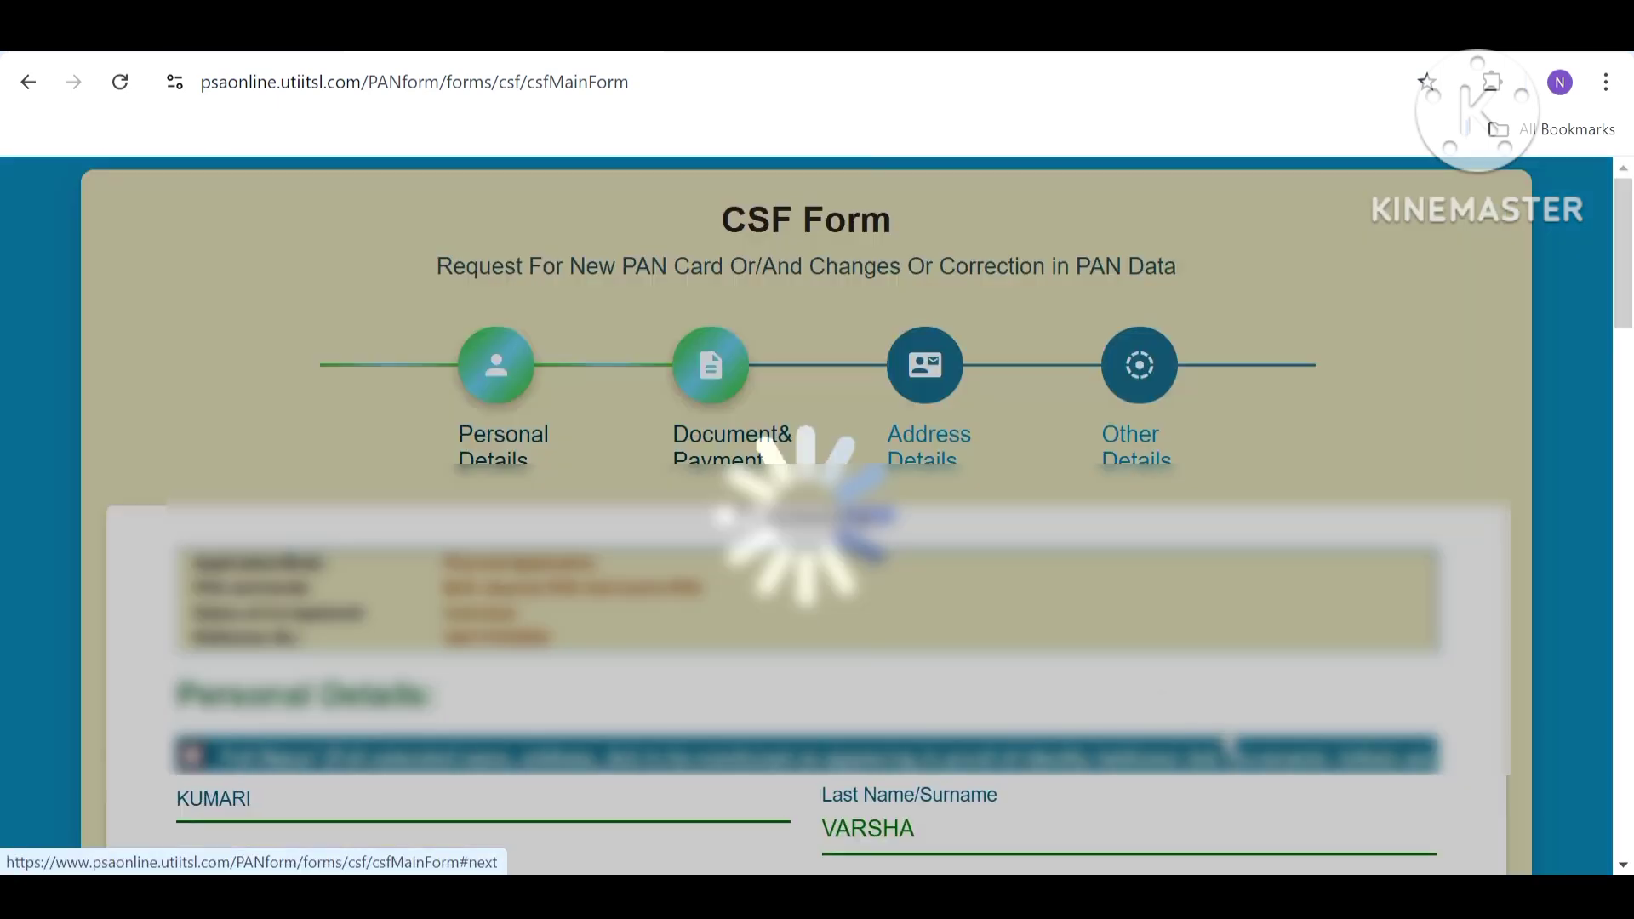
Leave Father's Name Proof unselected and go back to Personal Details.
{"action": "scroll", "coordinate": [491, 606], "scroll_direction": "down", "scroll_amount": 2}
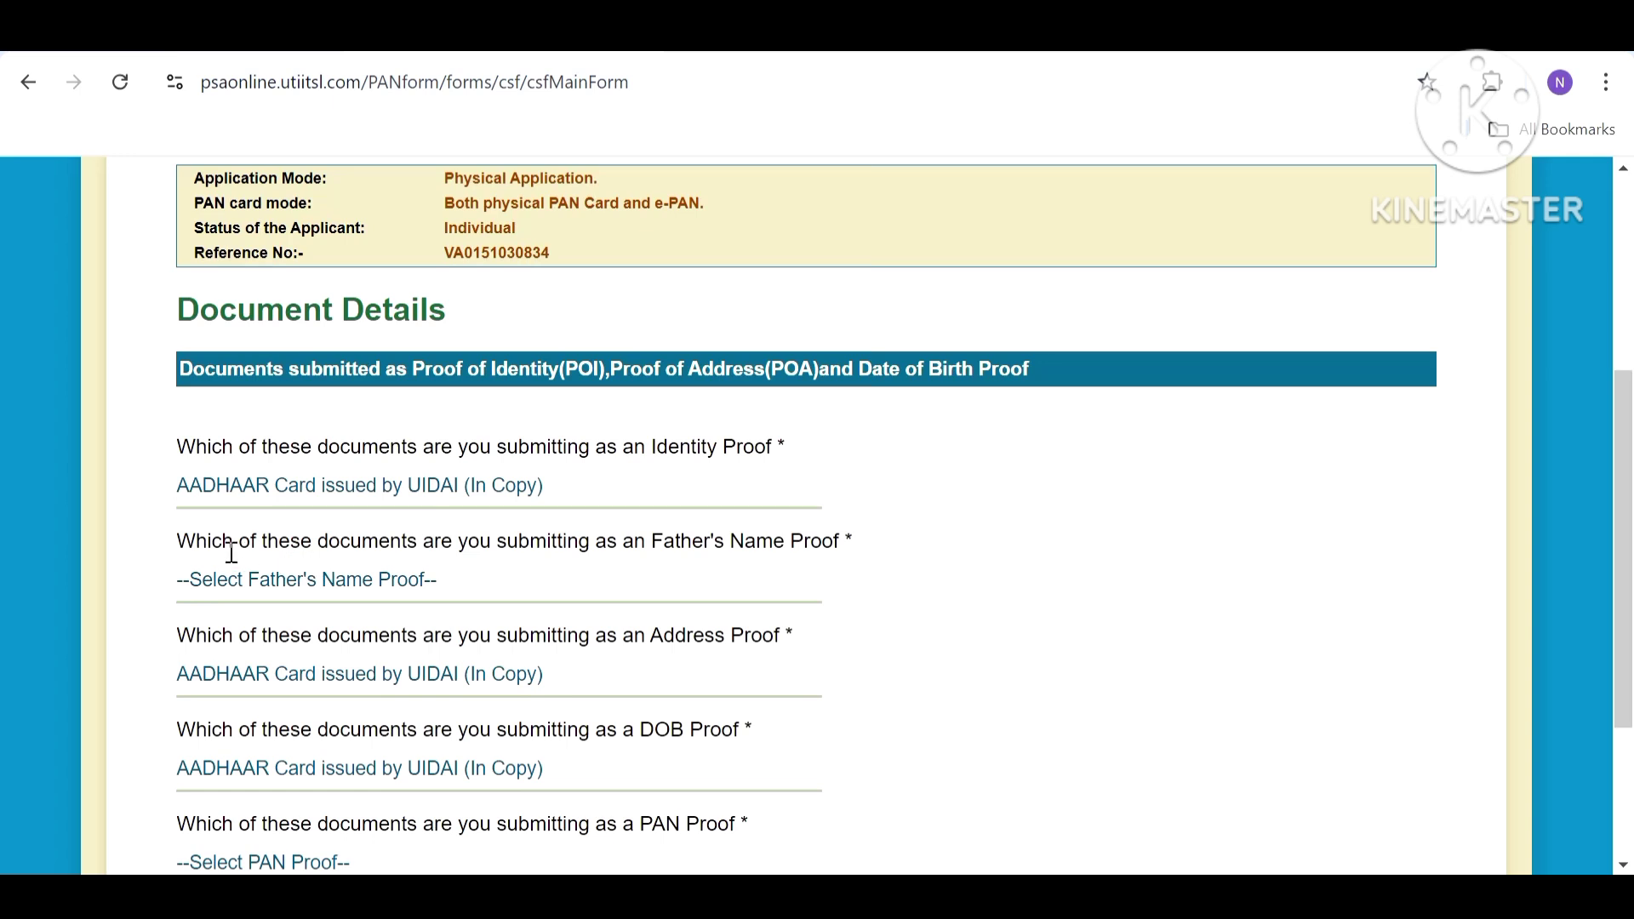
{"action": "left_click", "coordinate": [245, 596]}
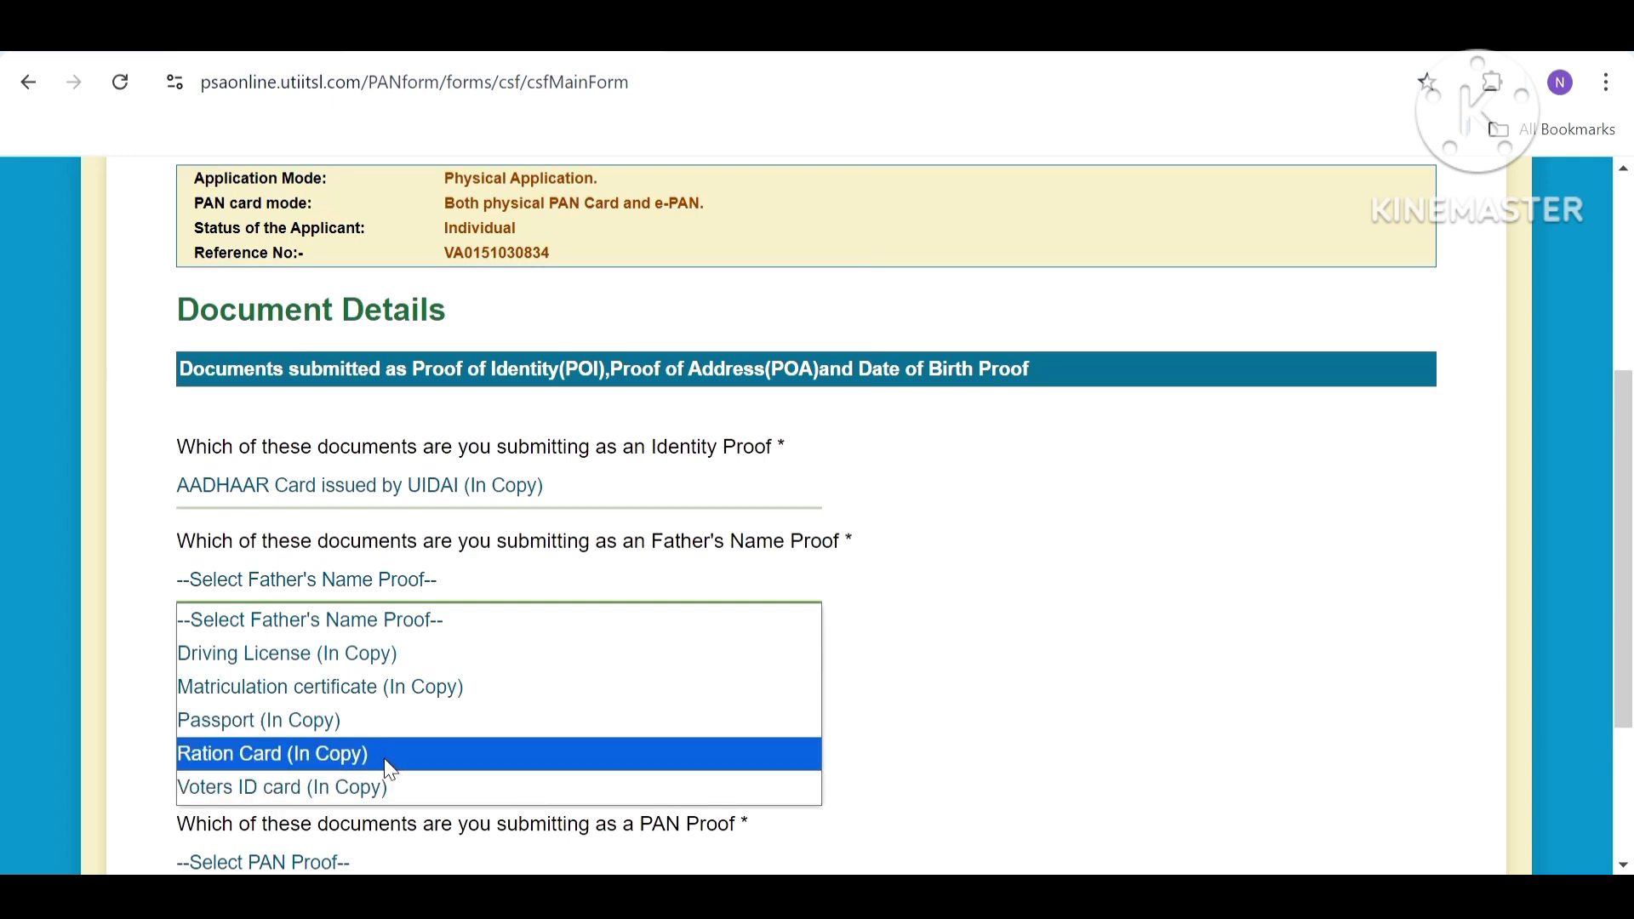
{"action": "left_click", "coordinate": [973, 746]}
{"action": "scroll", "coordinate": [623, 749], "scroll_direction": "down", "scroll_amount": 3}
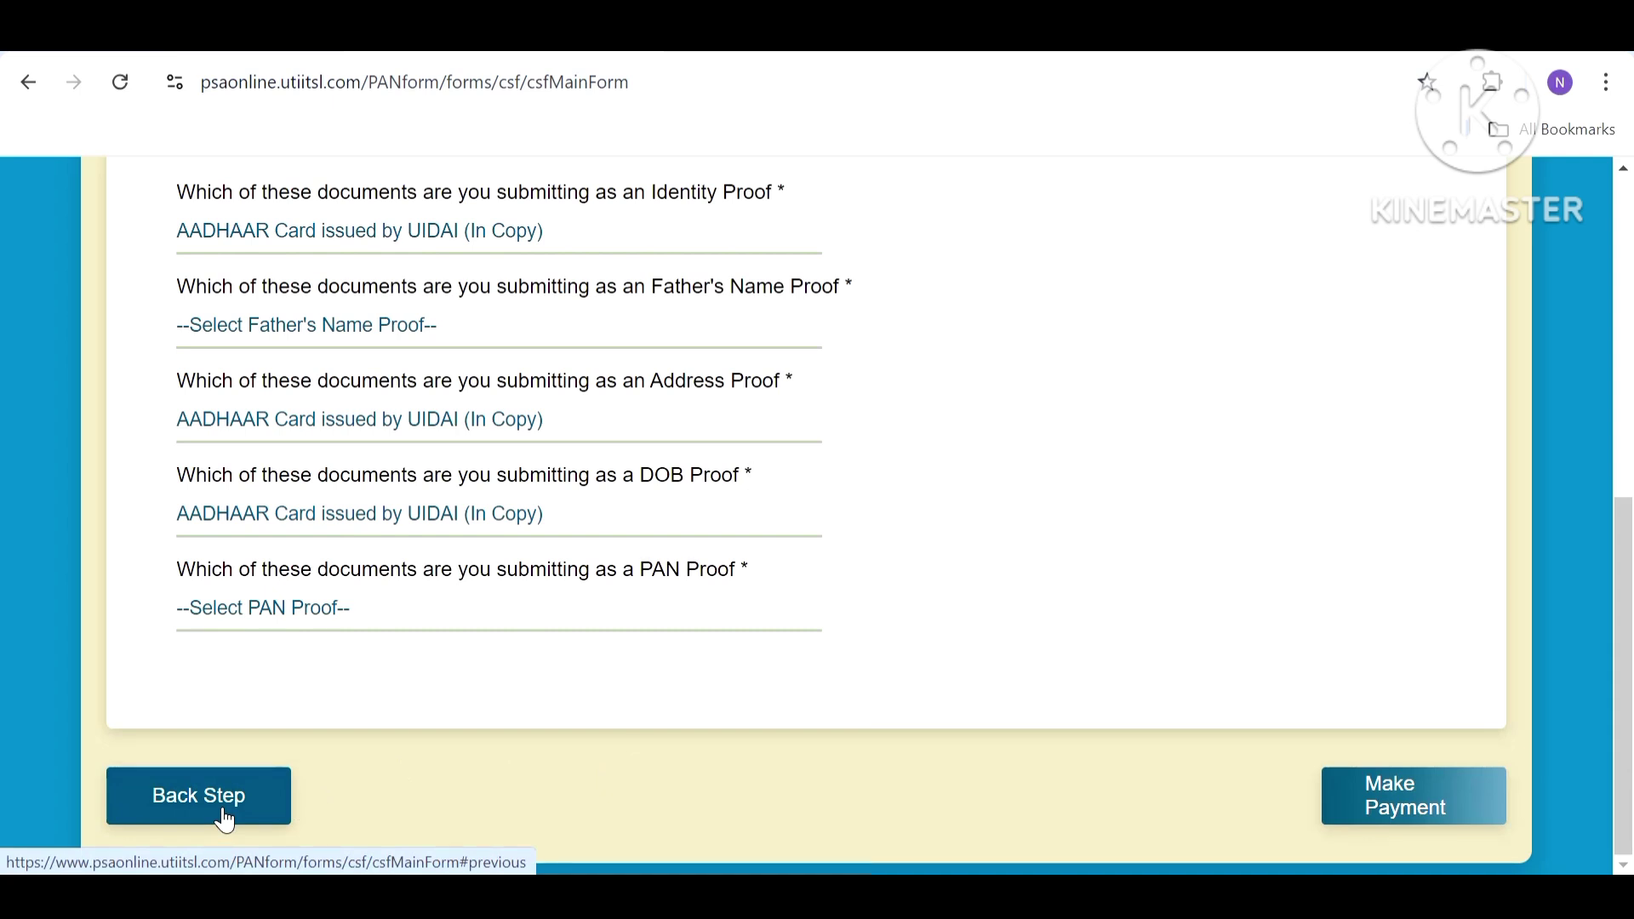
{"action": "left_click", "coordinate": [223, 813]}
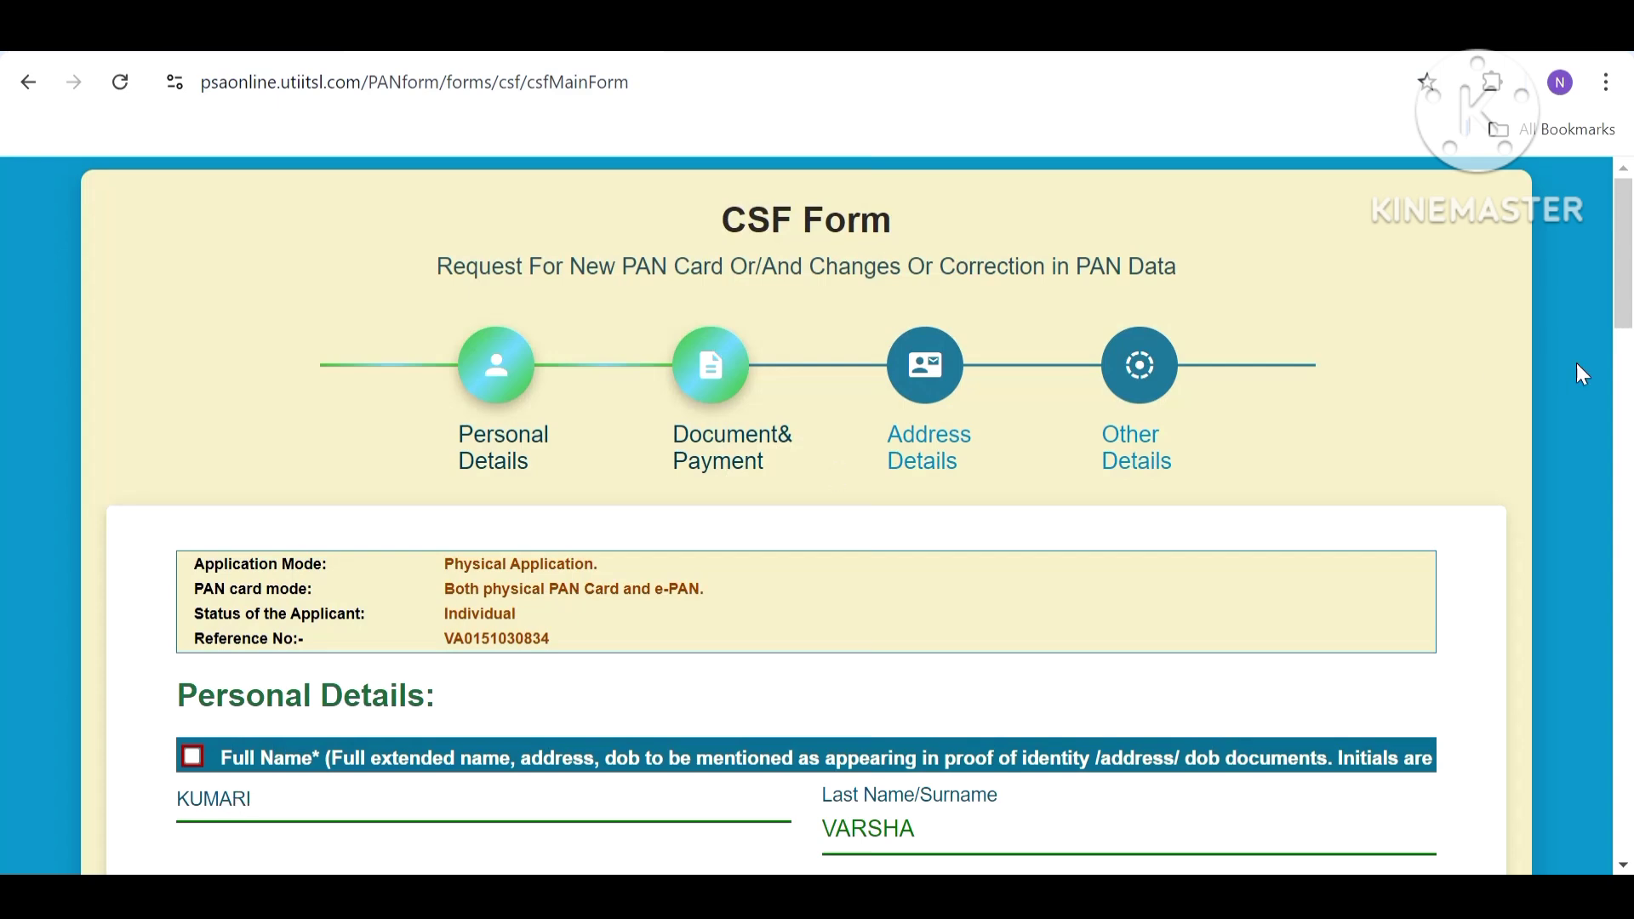
Continue from the bottom of the page to the document details step.
{"action": "scroll", "coordinate": [1284, 364], "scroll_direction": "down", "scroll_amount": 6}
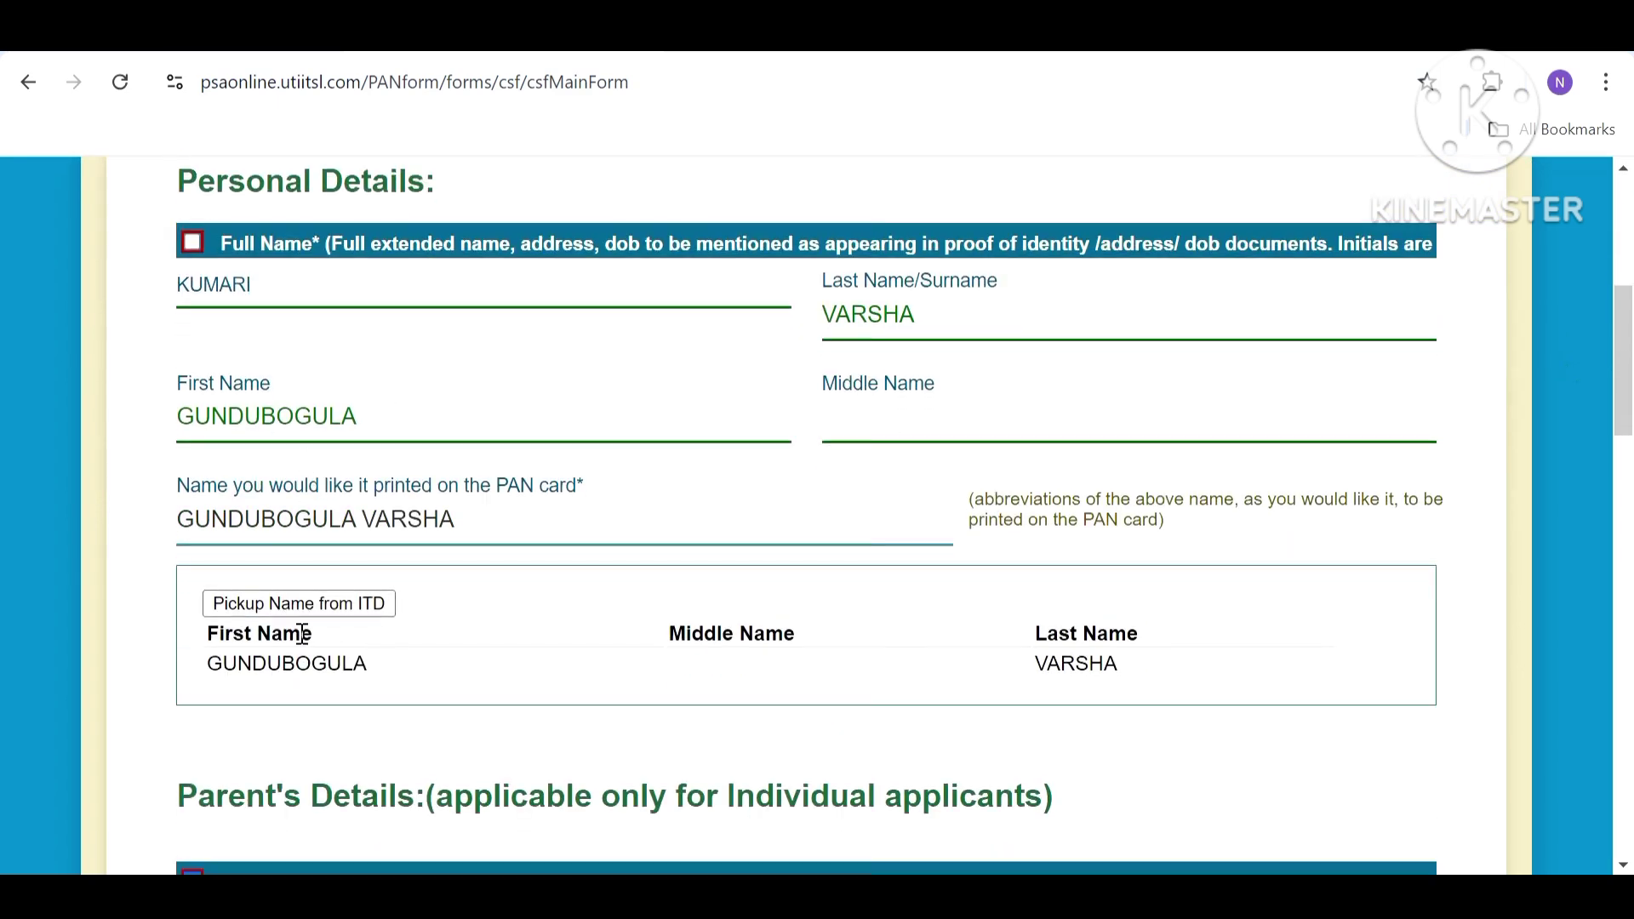
{"action": "scroll", "coordinate": [302, 634], "scroll_direction": "down", "scroll_amount": 3}
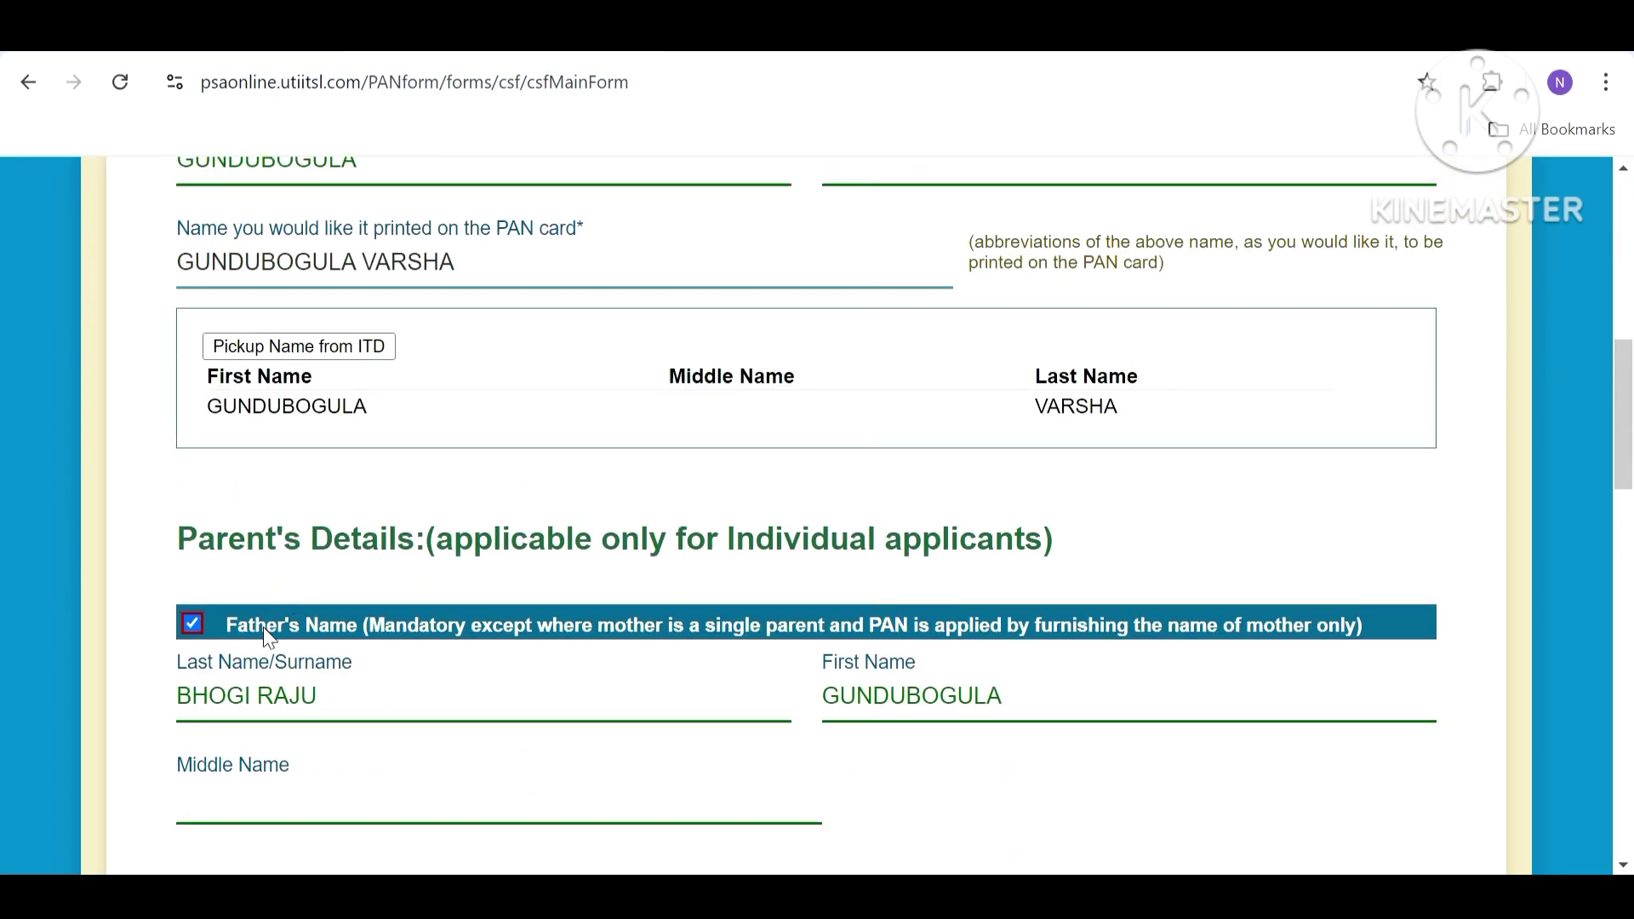
{"action": "scroll", "coordinate": [269, 637], "scroll_direction": "down", "scroll_amount": 3}
{"action": "scroll", "coordinate": [226, 412], "scroll_direction": "down", "scroll_amount": 4}
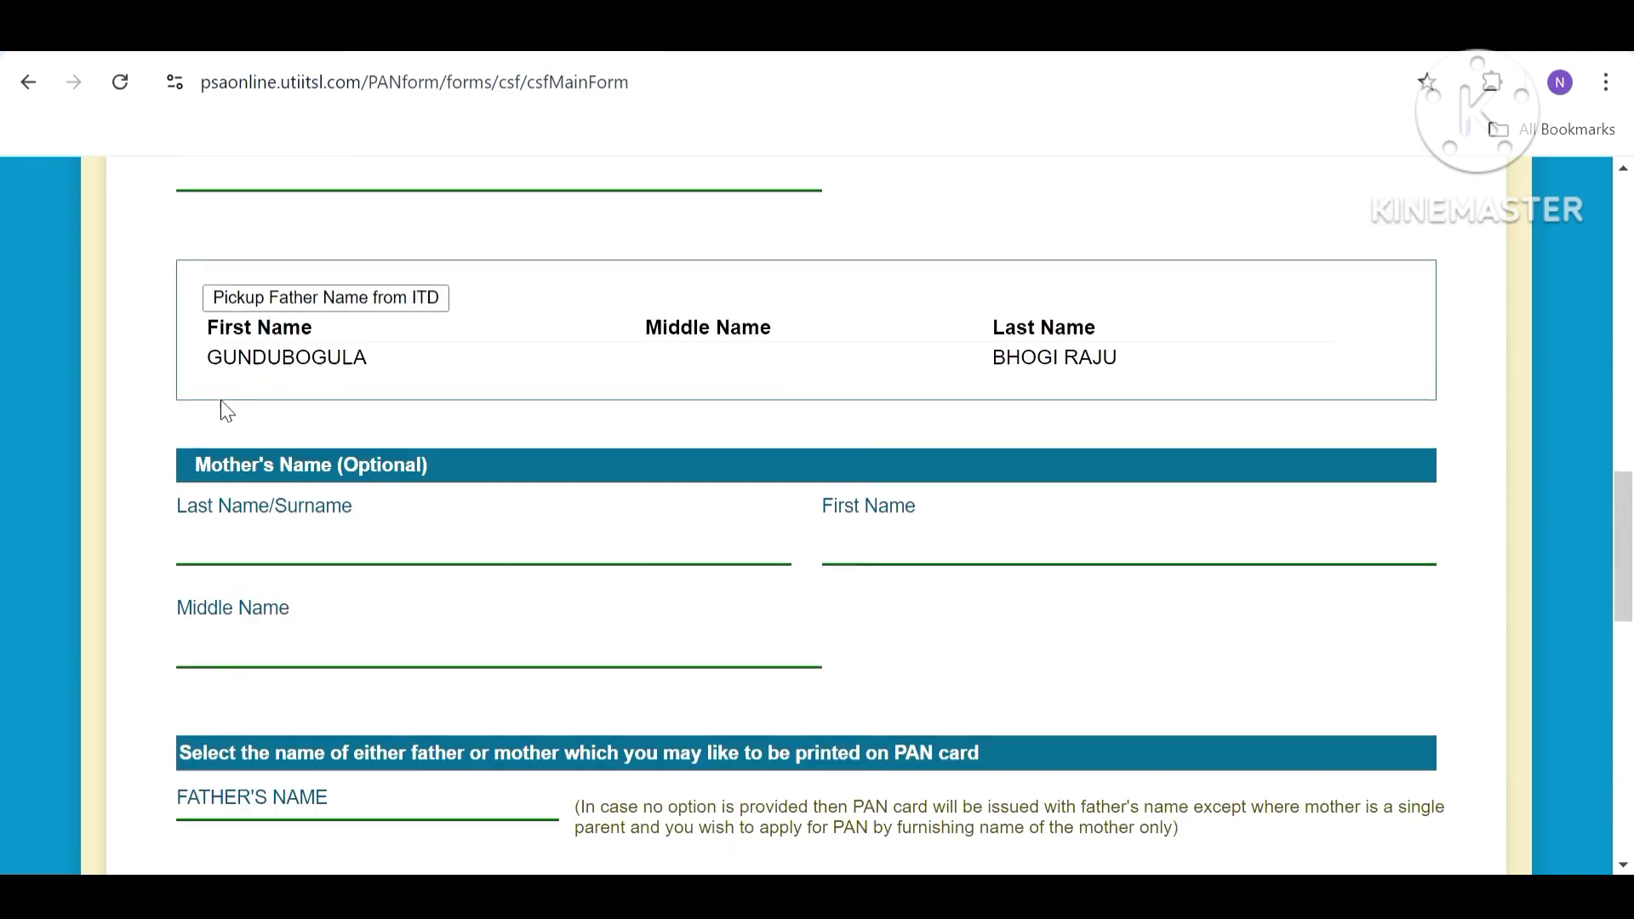
{"action": "scroll", "coordinate": [1219, 694], "scroll_direction": "down", "scroll_amount": 5}
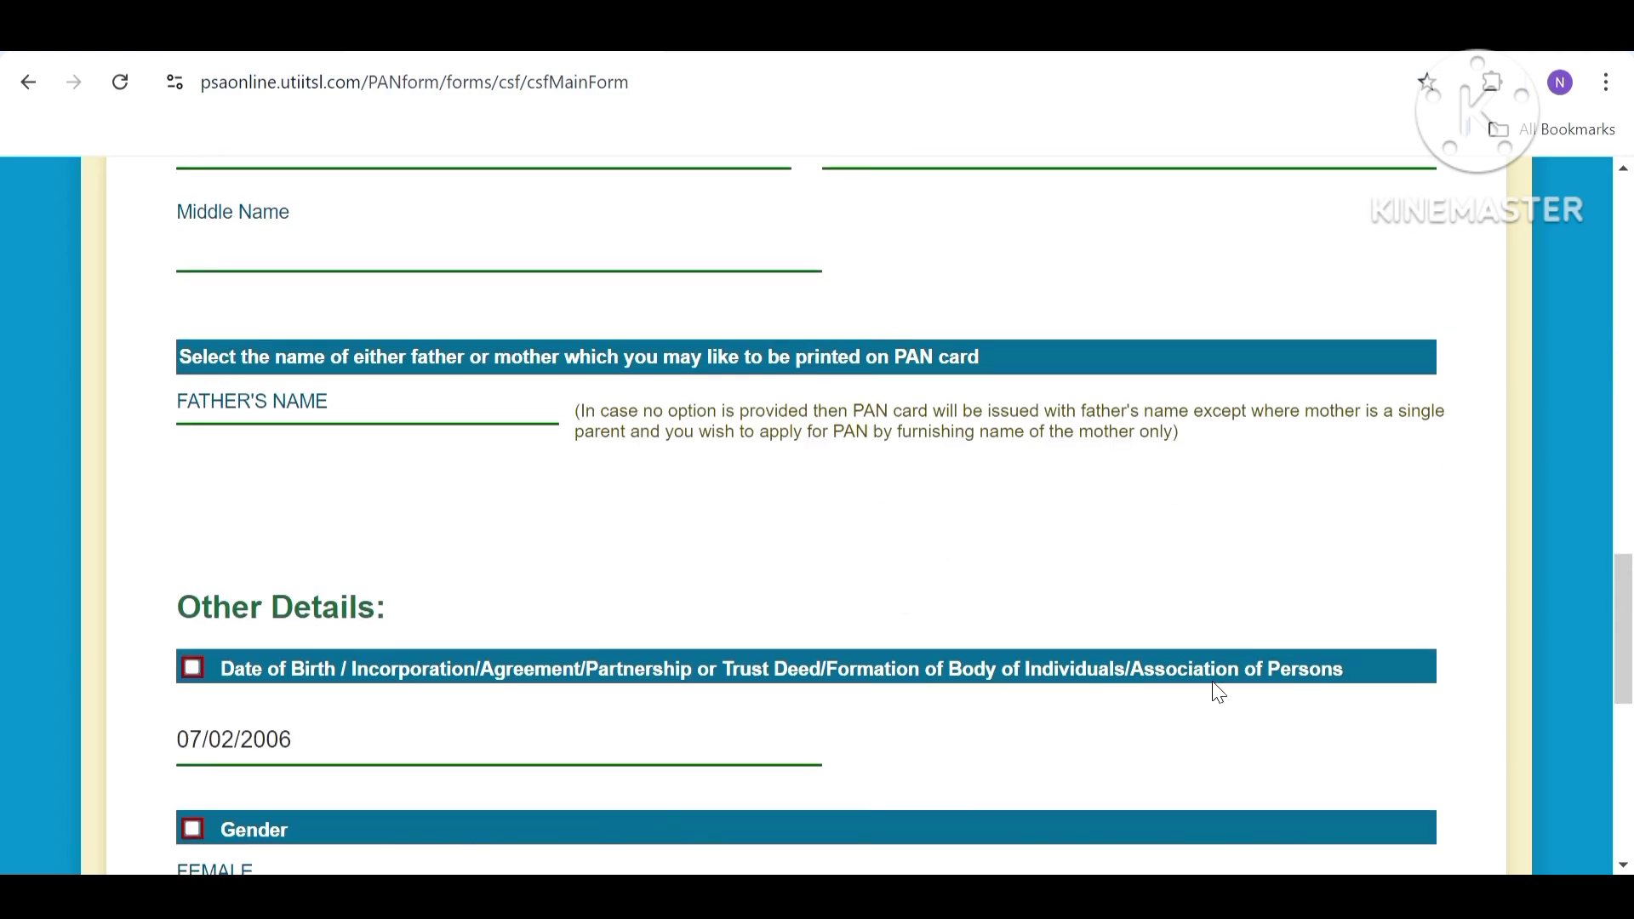
{"action": "scroll", "coordinate": [1219, 693], "scroll_direction": "down", "scroll_amount": 8}
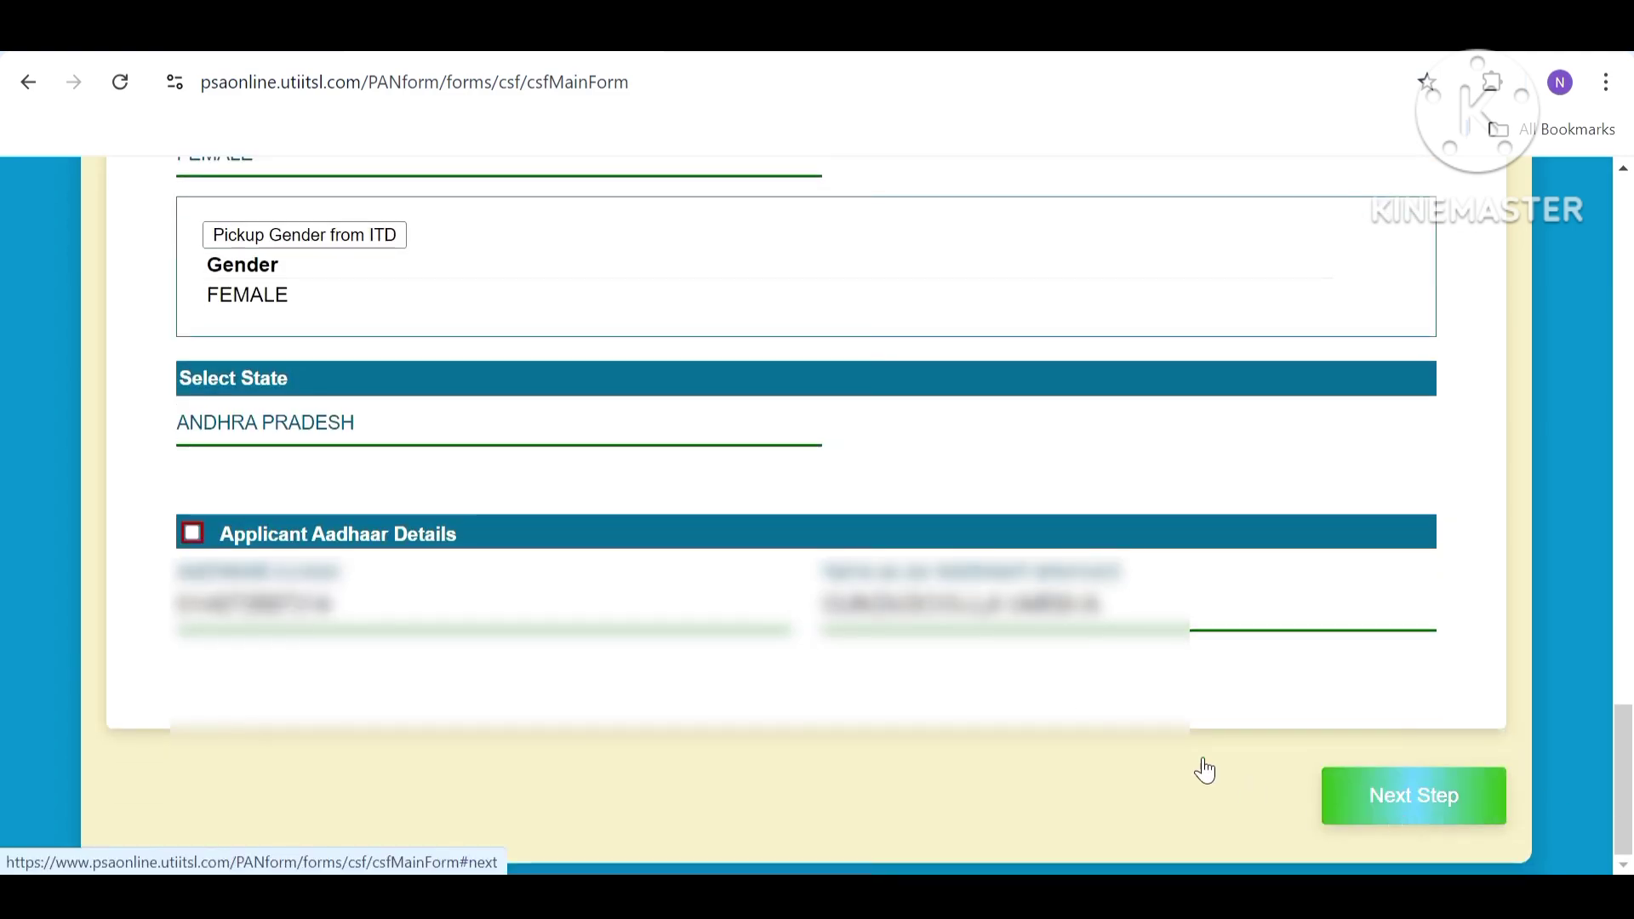
{"action": "left_click", "coordinate": [1206, 770]}
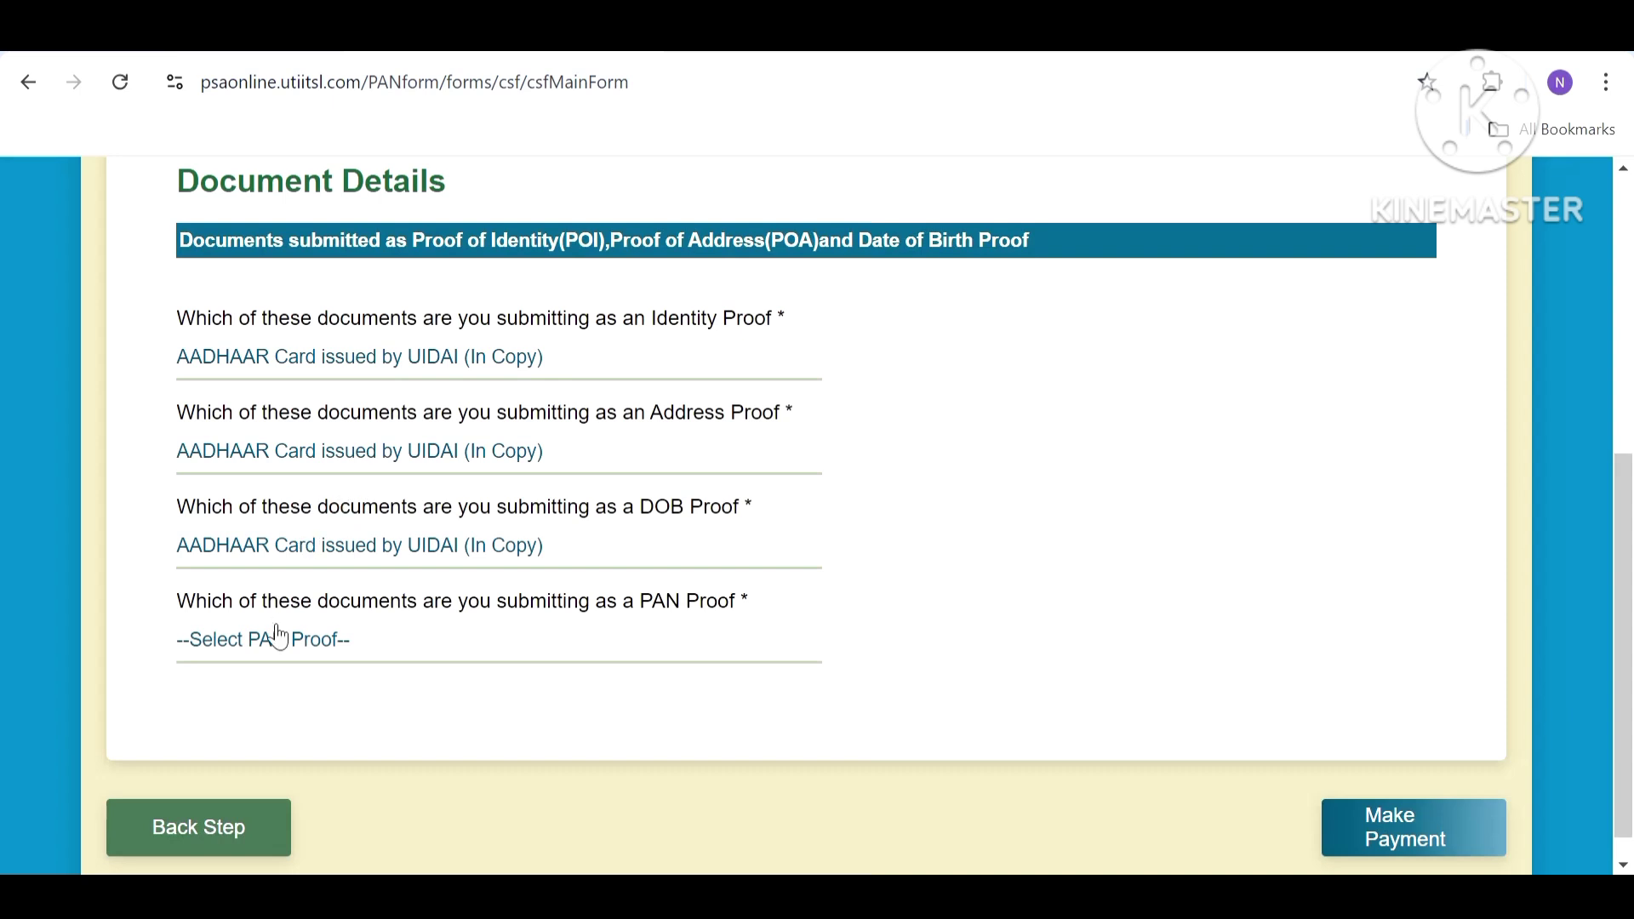
Choose Copy of PAN Card as the PAN proof and proceed to Make Payment.
{"action": "left_click", "coordinate": [404, 660]}
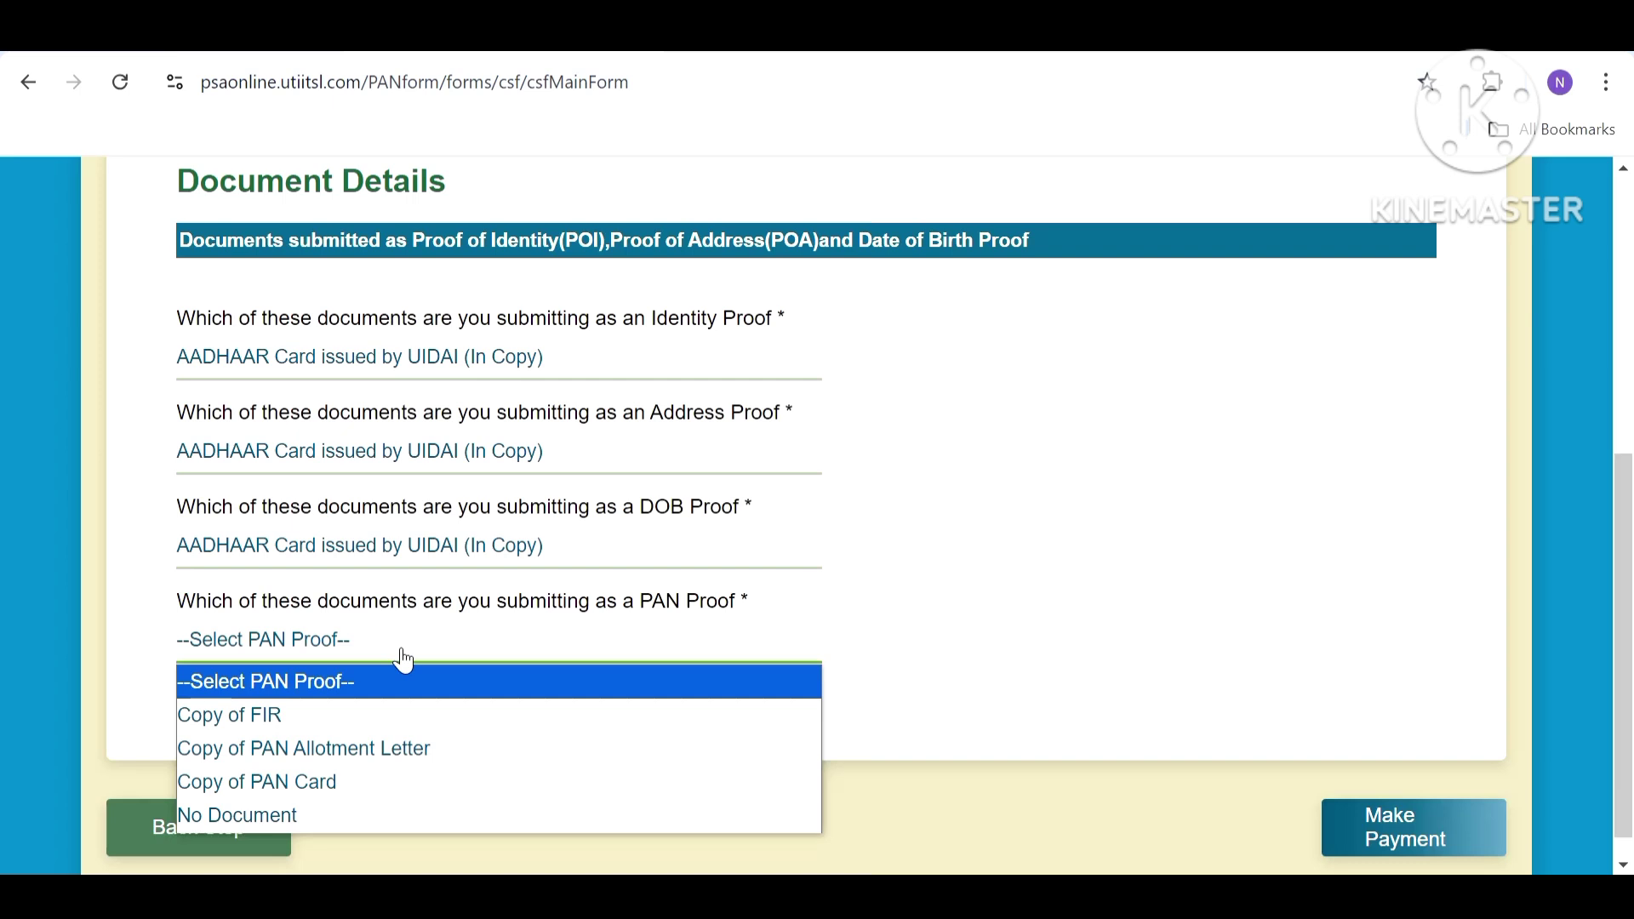
{"action": "left_click", "coordinate": [303, 779]}
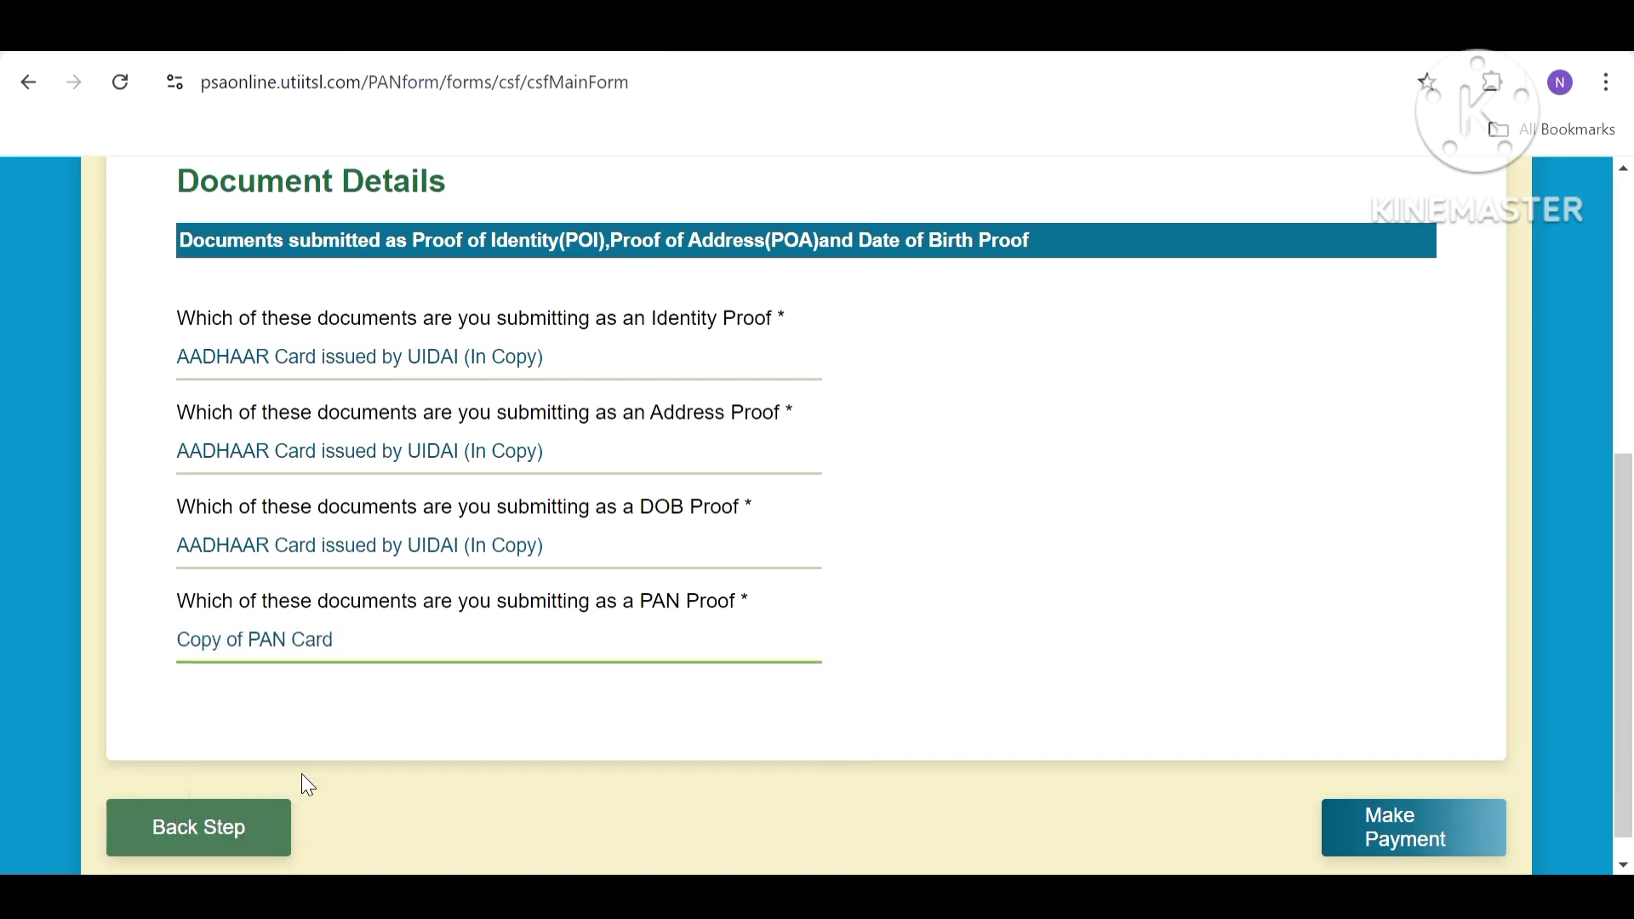
{"action": "left_click", "coordinate": [1462, 819]}
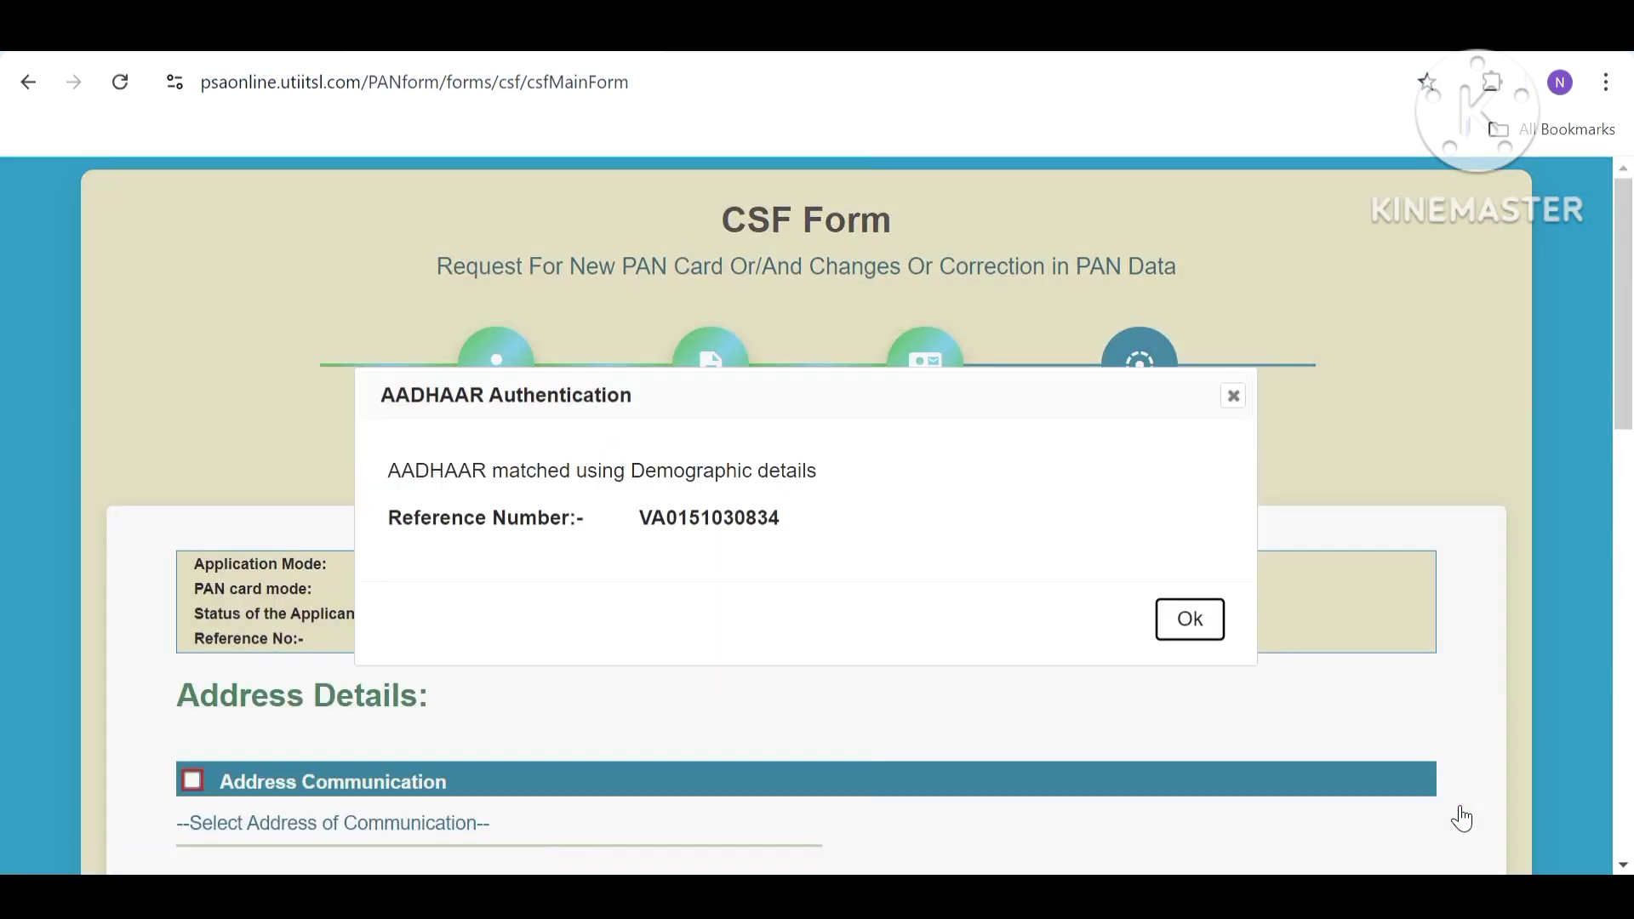
Dismiss the Aadhaar match notice and set Address for Communication to RESIDENCE.
{"action": "left_click", "coordinate": [1196, 625]}
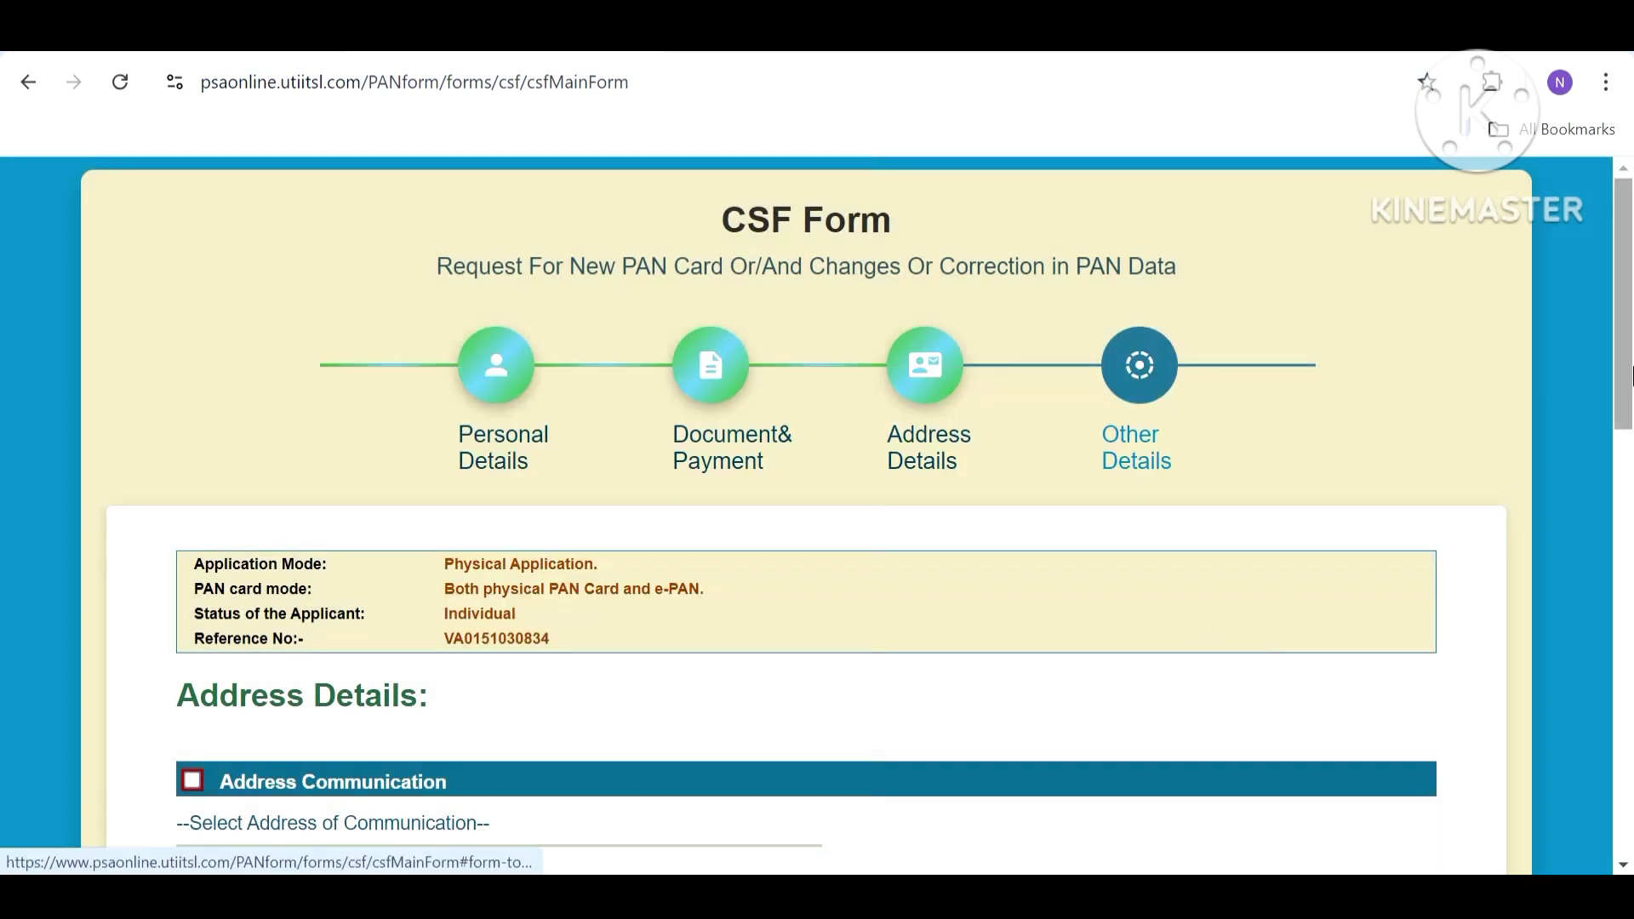
{"action": "scroll", "coordinate": [554, 511], "scroll_direction": "down", "scroll_amount": 5}
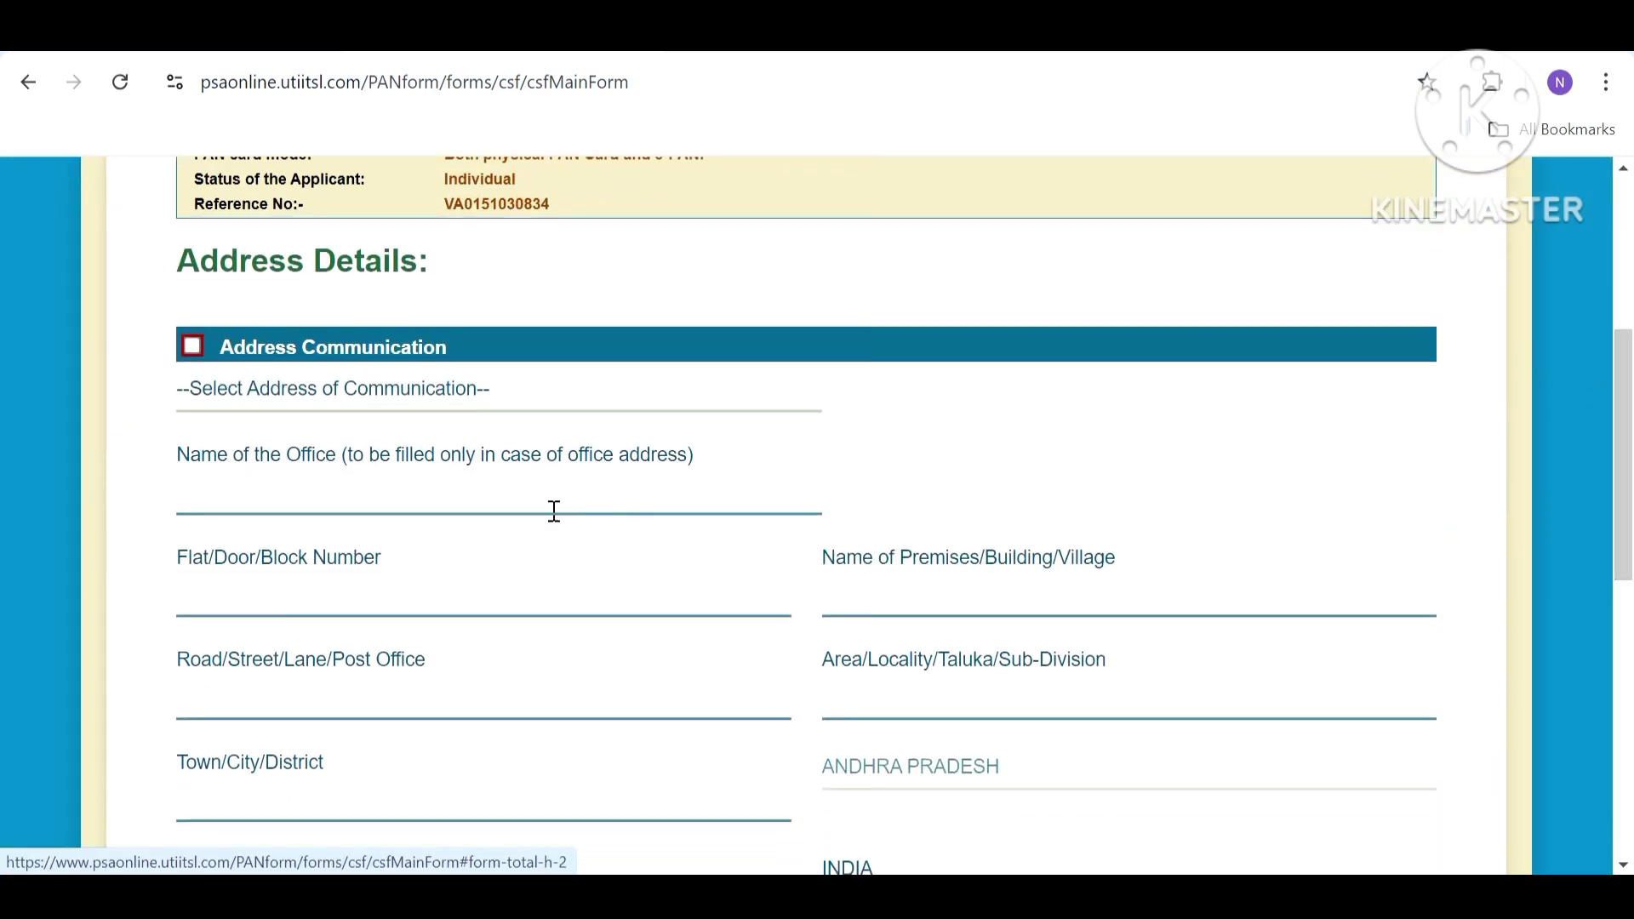
{"action": "left_click", "coordinate": [566, 402]}
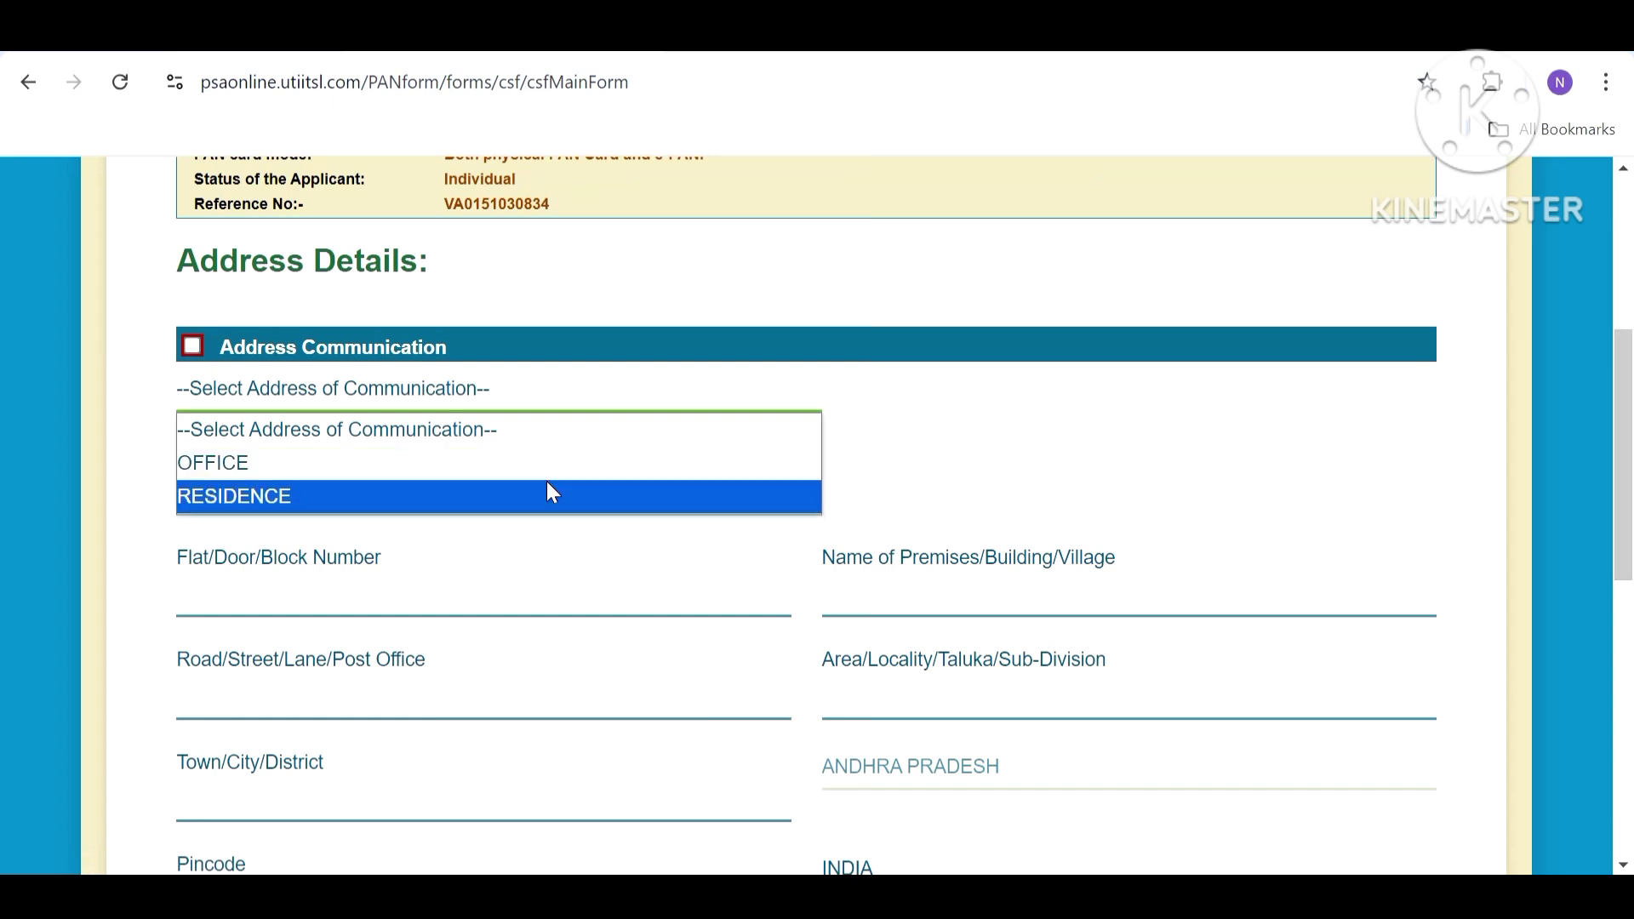
{"action": "left_click", "coordinate": [549, 491]}
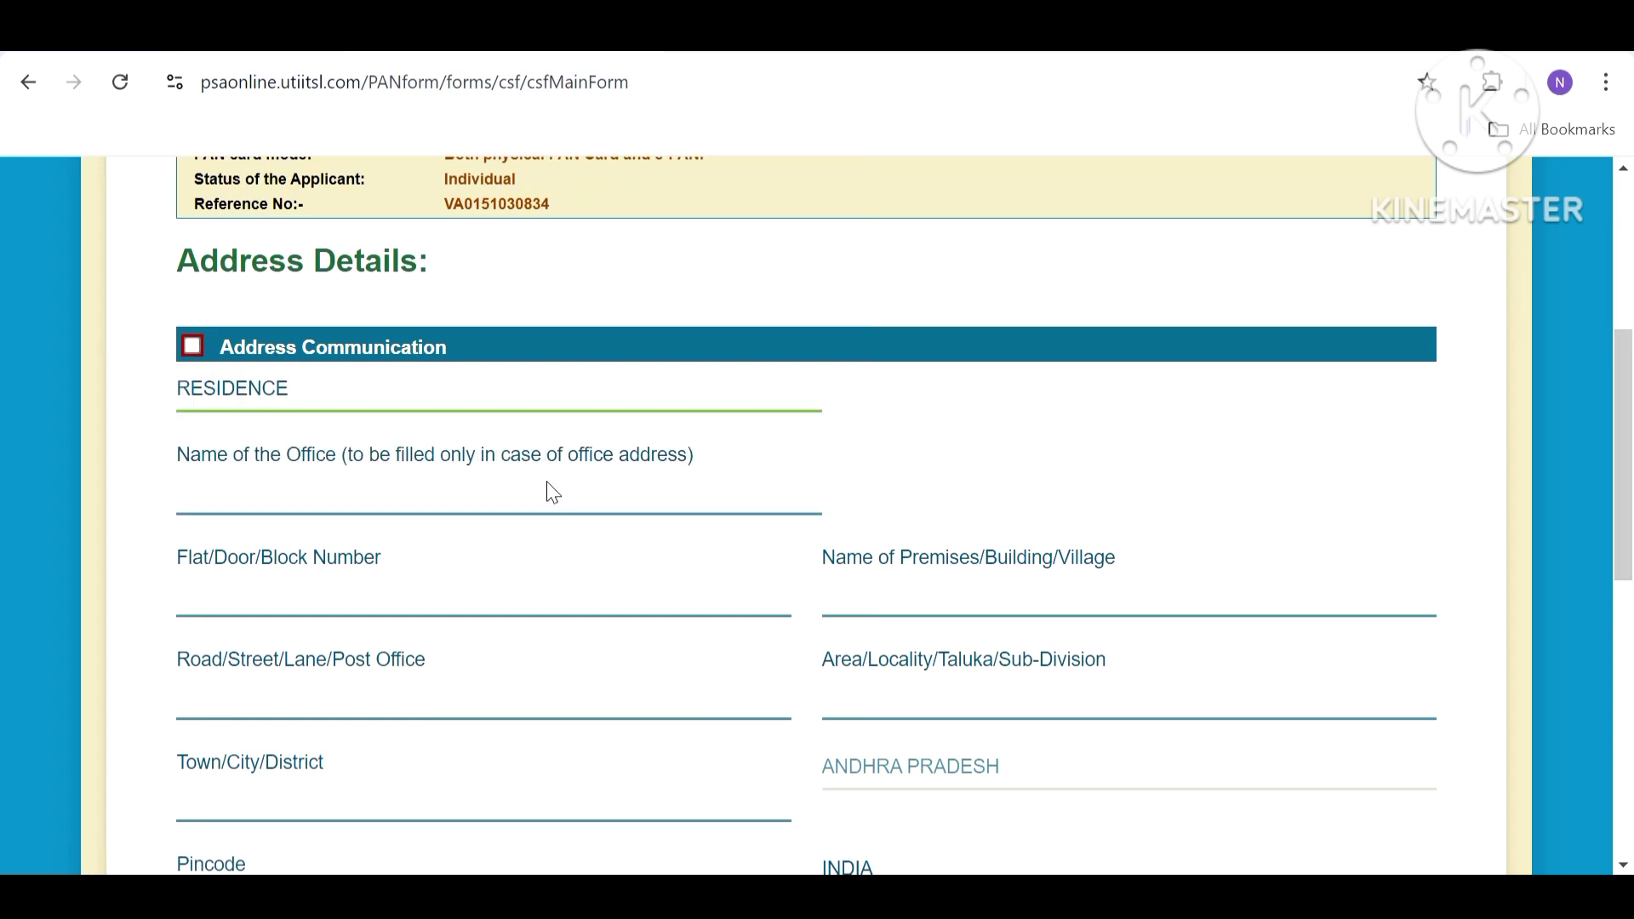
{"action": "left_click", "coordinate": [445, 509]}
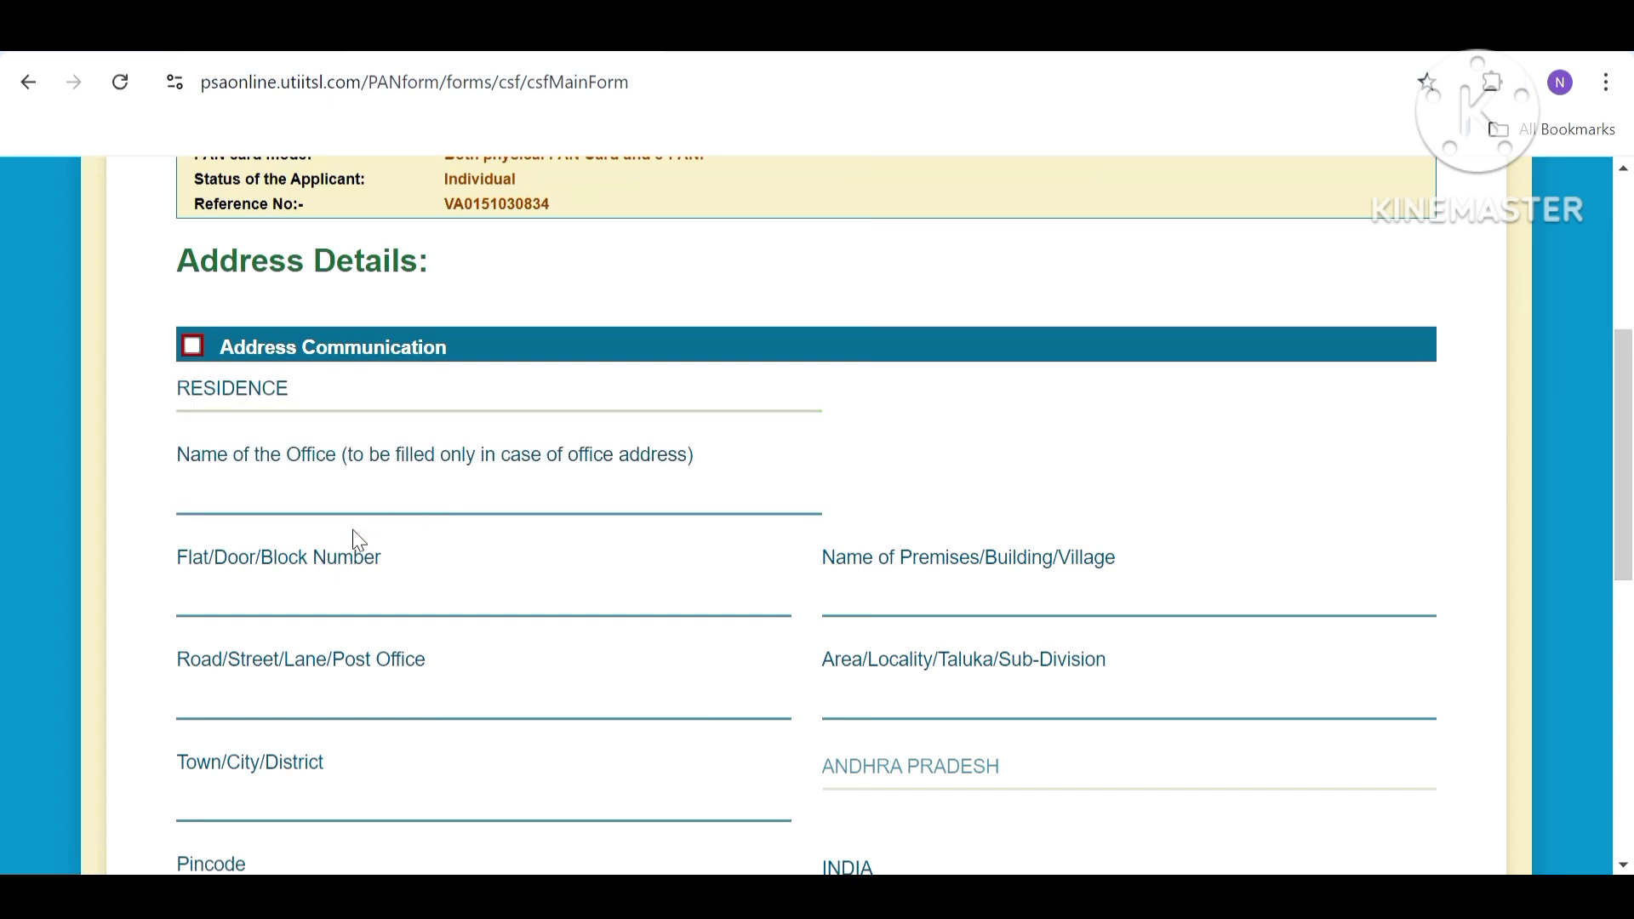
Enter the applicant's flat/door number, premises and road/street in the residence address.
{"action": "left_click", "coordinate": [225, 598]}
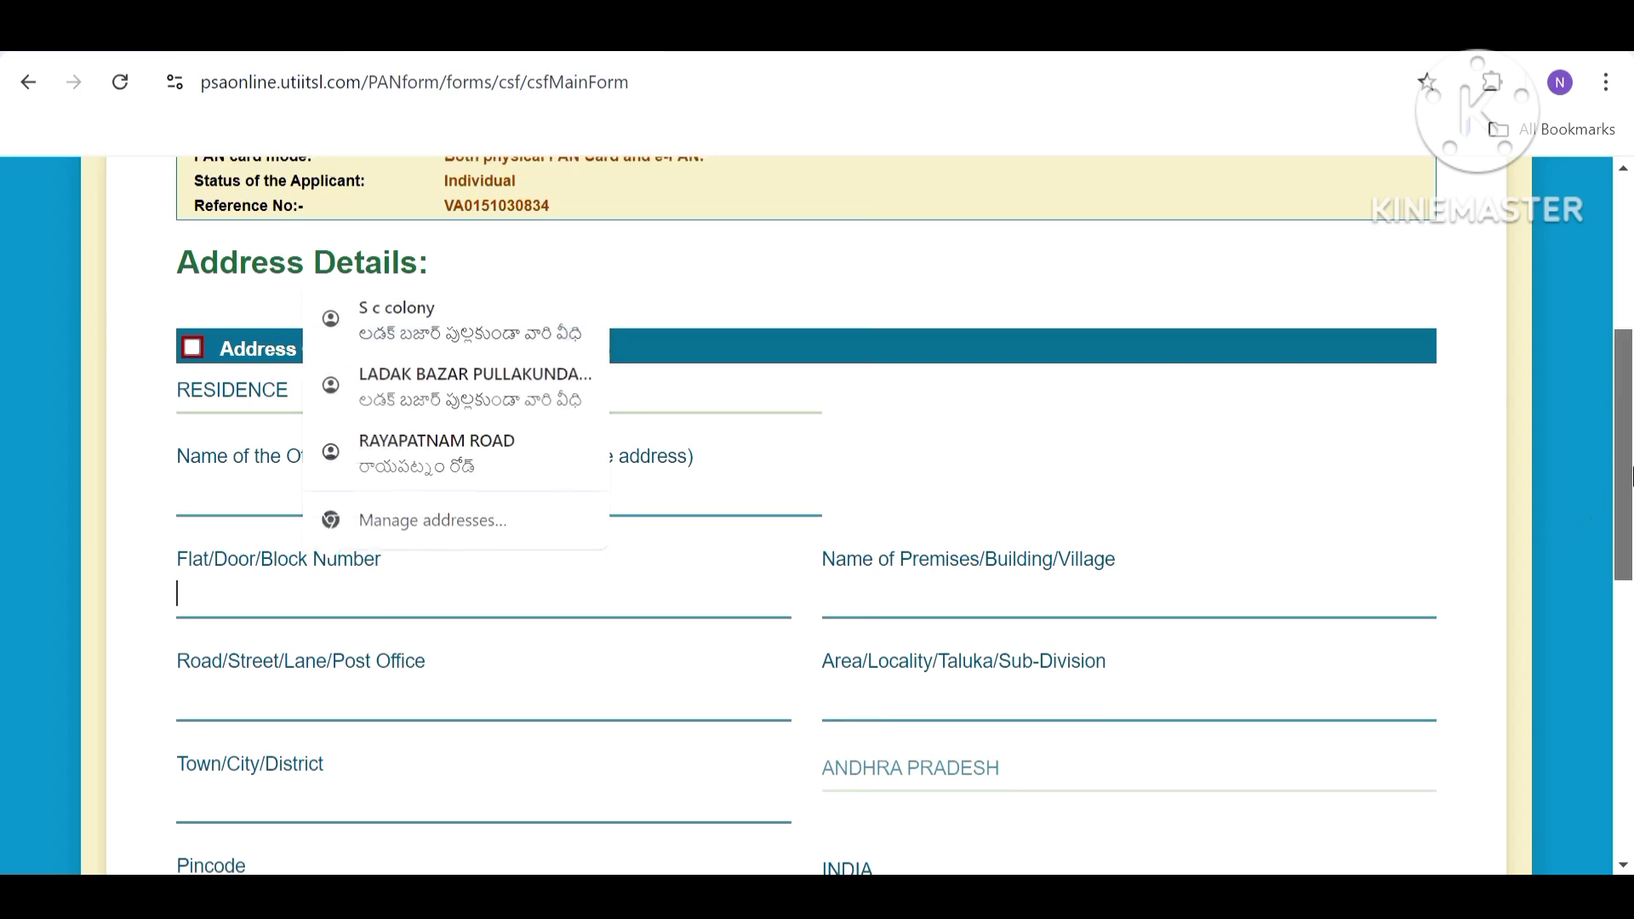
{"action": "left_click_drag", "start_coordinate": [1631, 476], "coordinate": [1631, 568]}
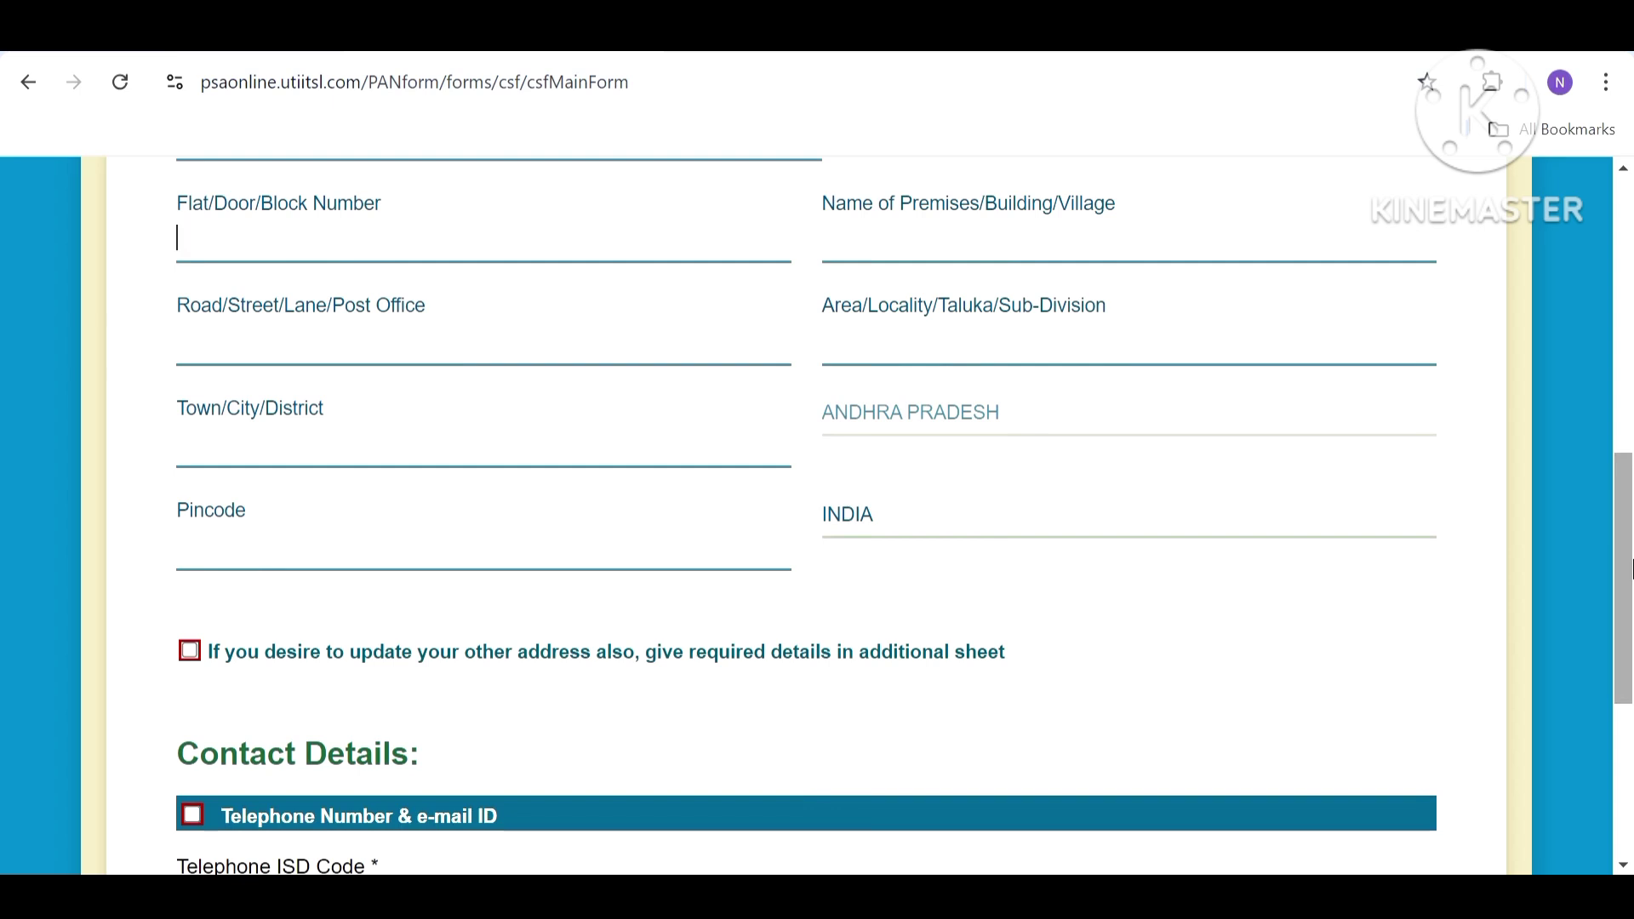
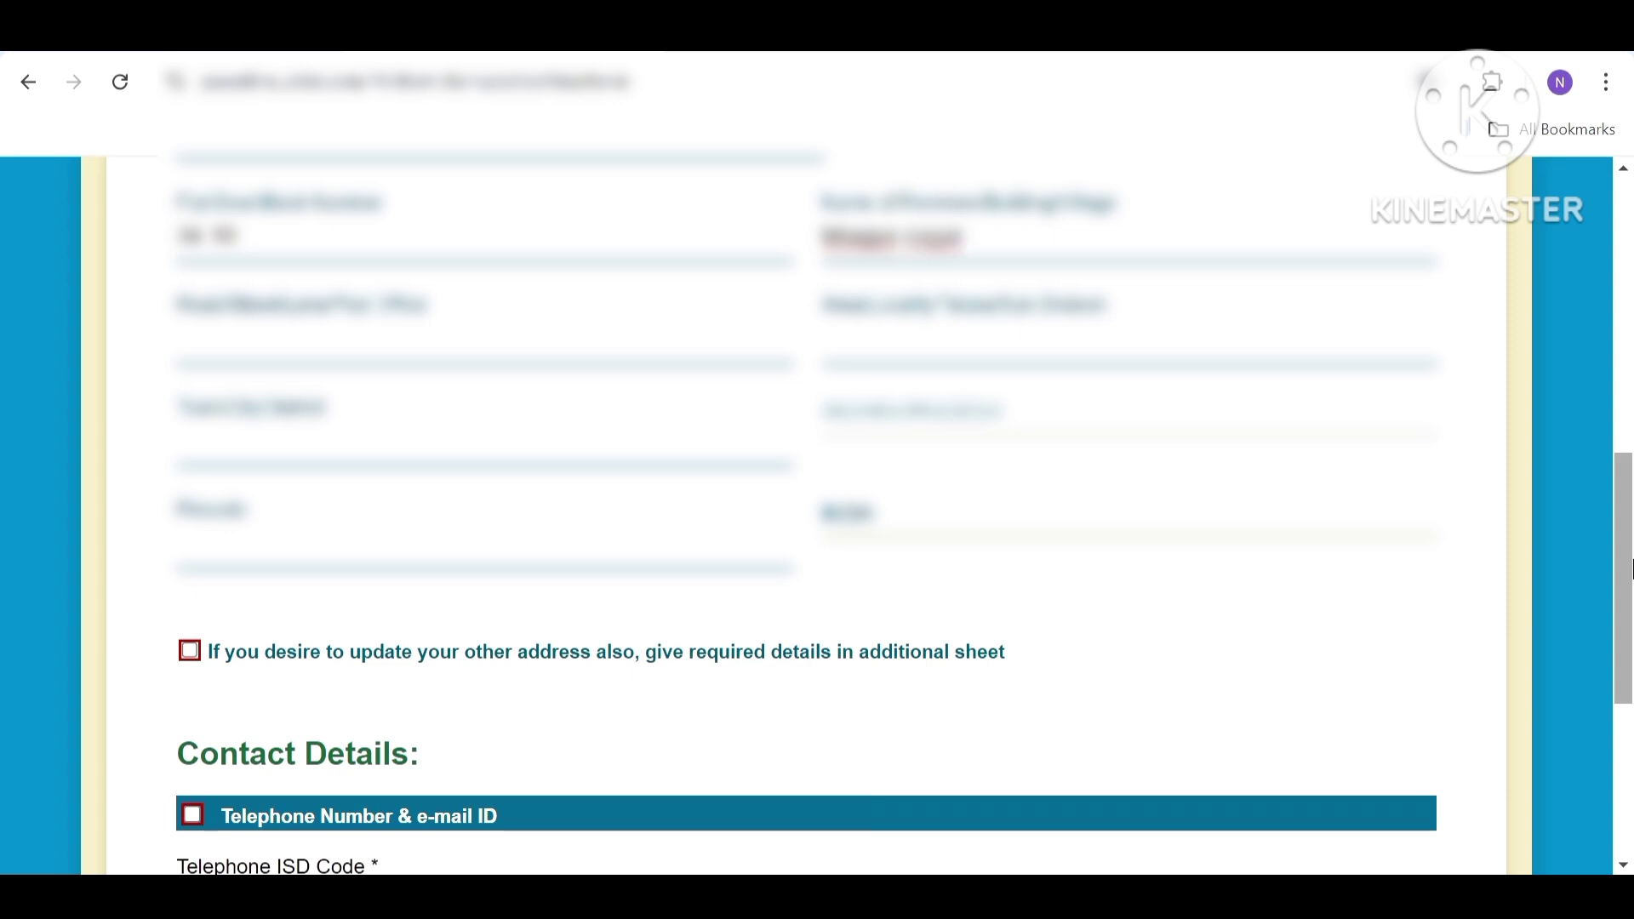
{"action": "key", "text": "shift+Tab"}
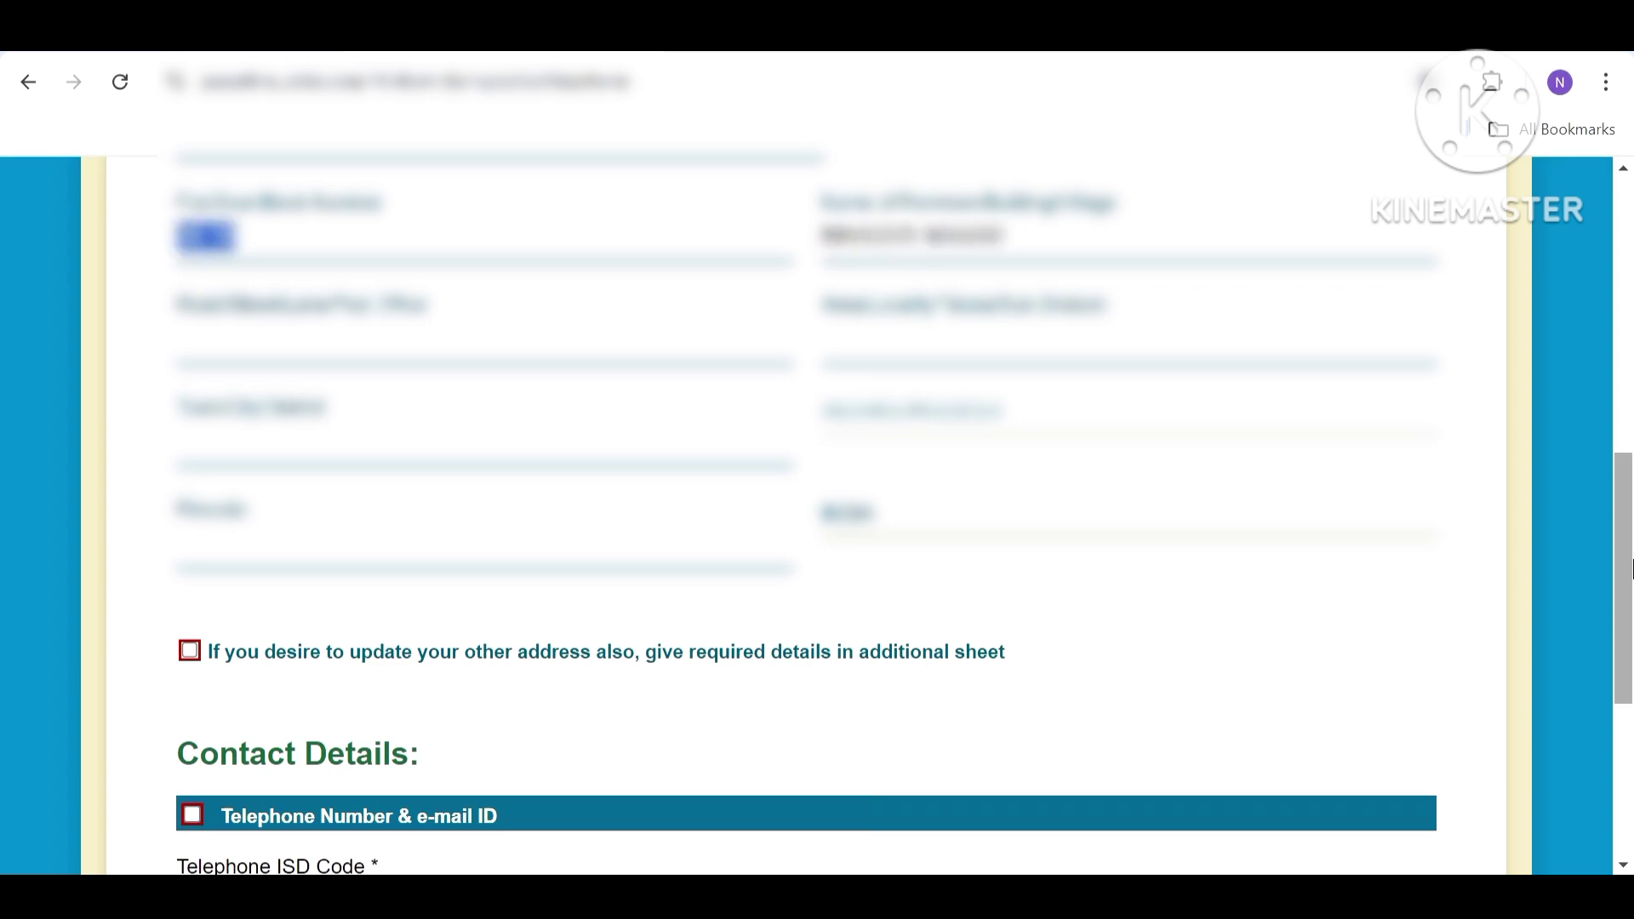
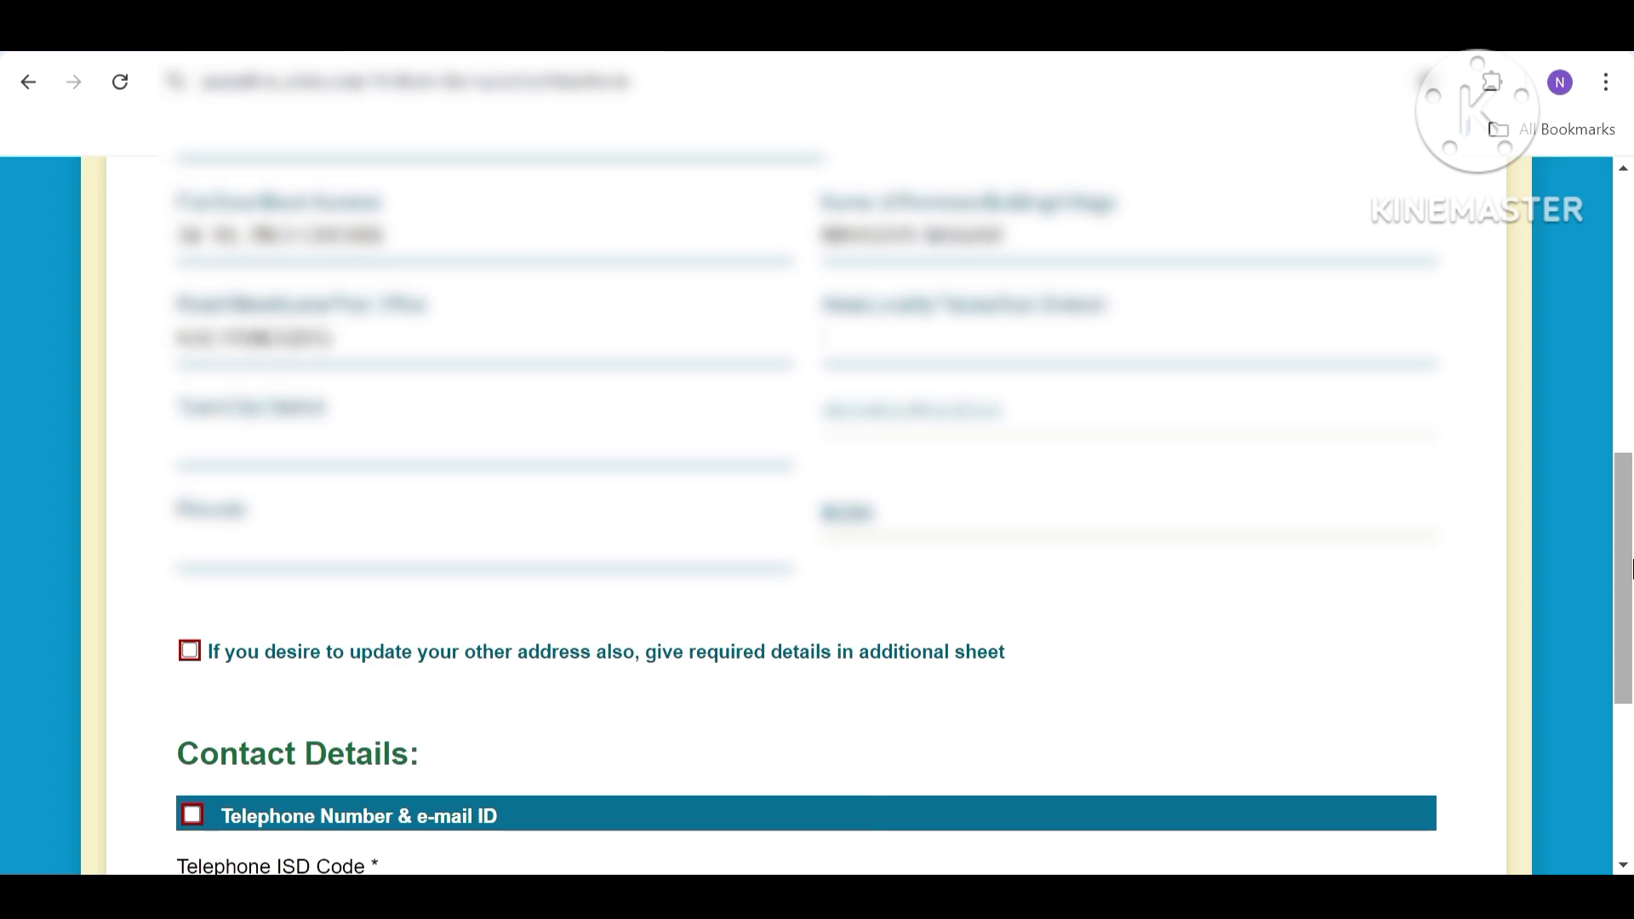
Fill in the area/locality, correct the town/city/district, and enter the pincode.
{"action": "key", "text": "Tab"}
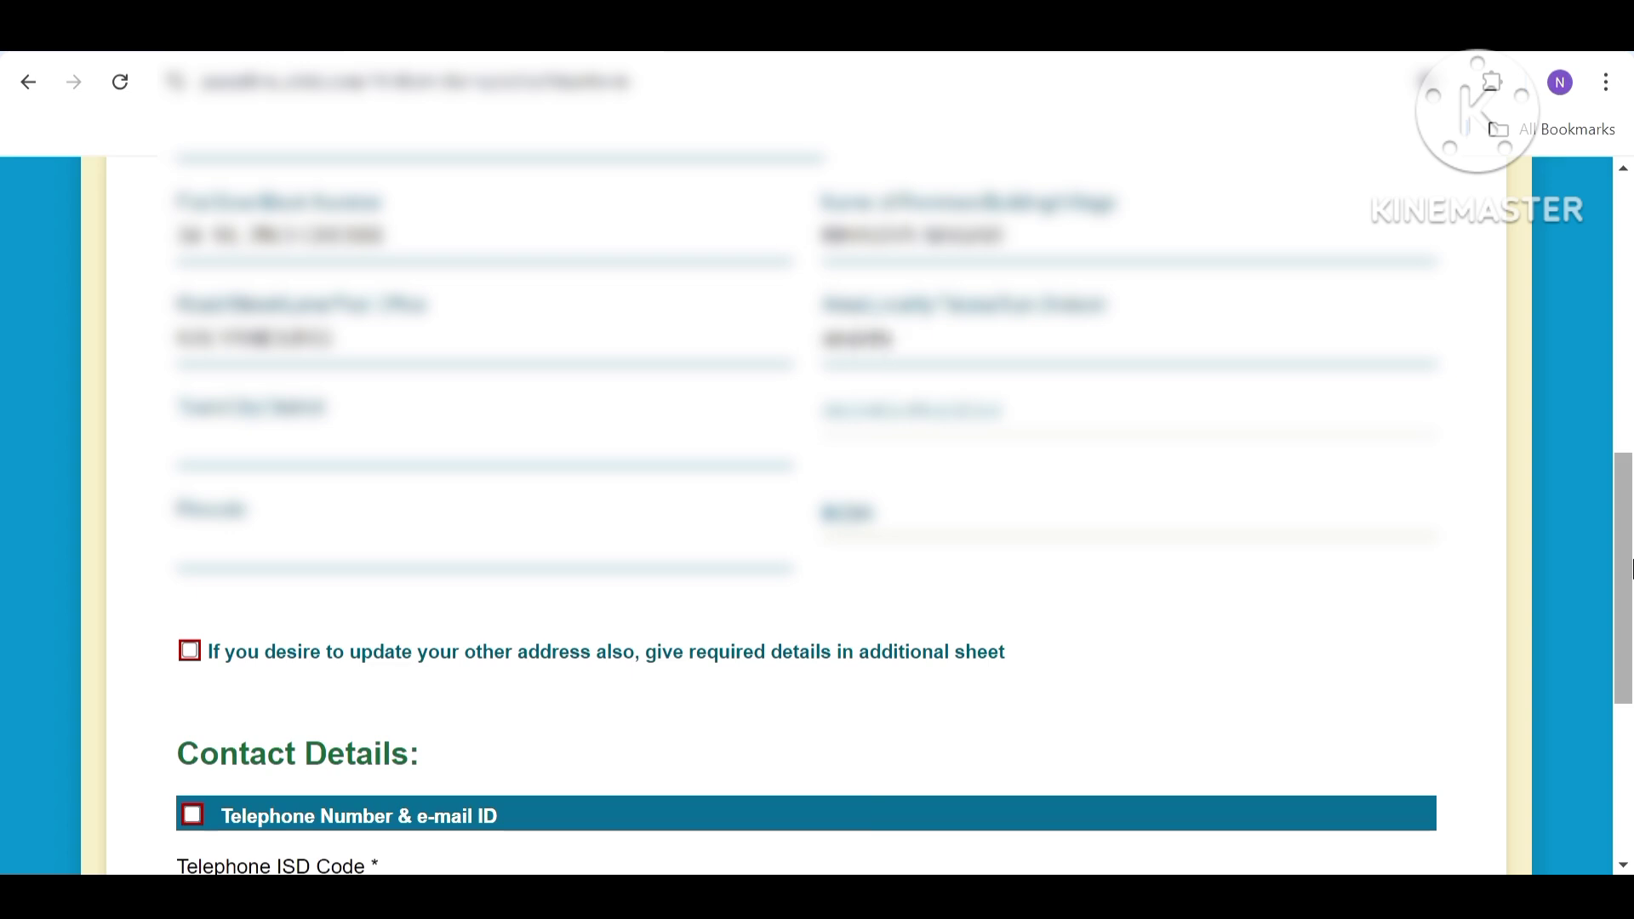
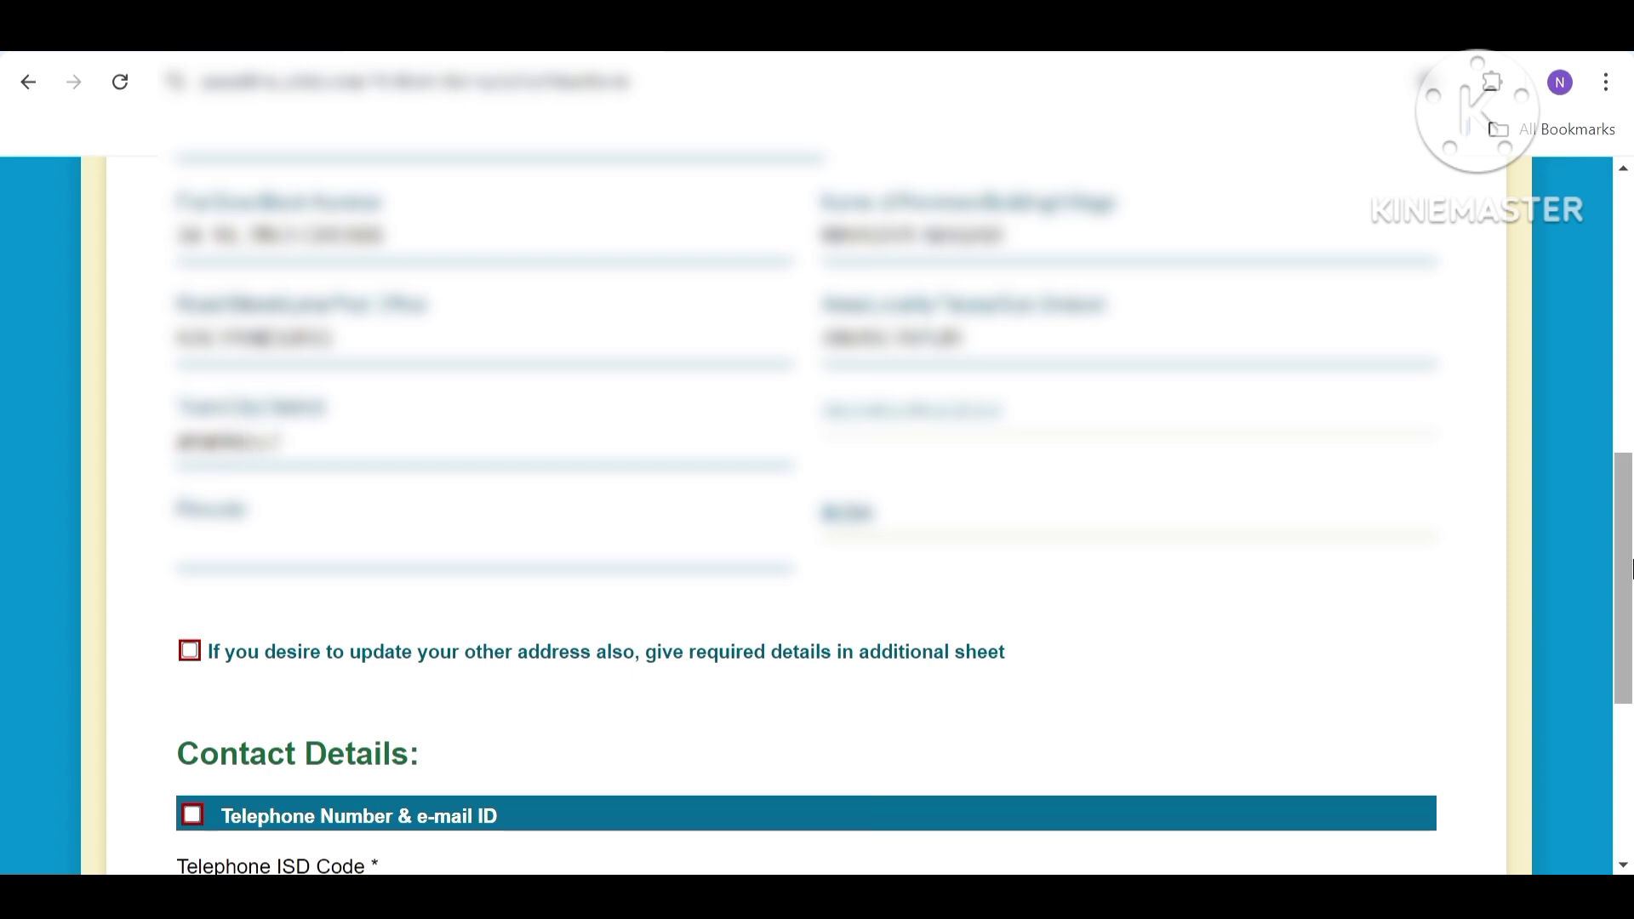
{"action": "key", "text": "Tab"}
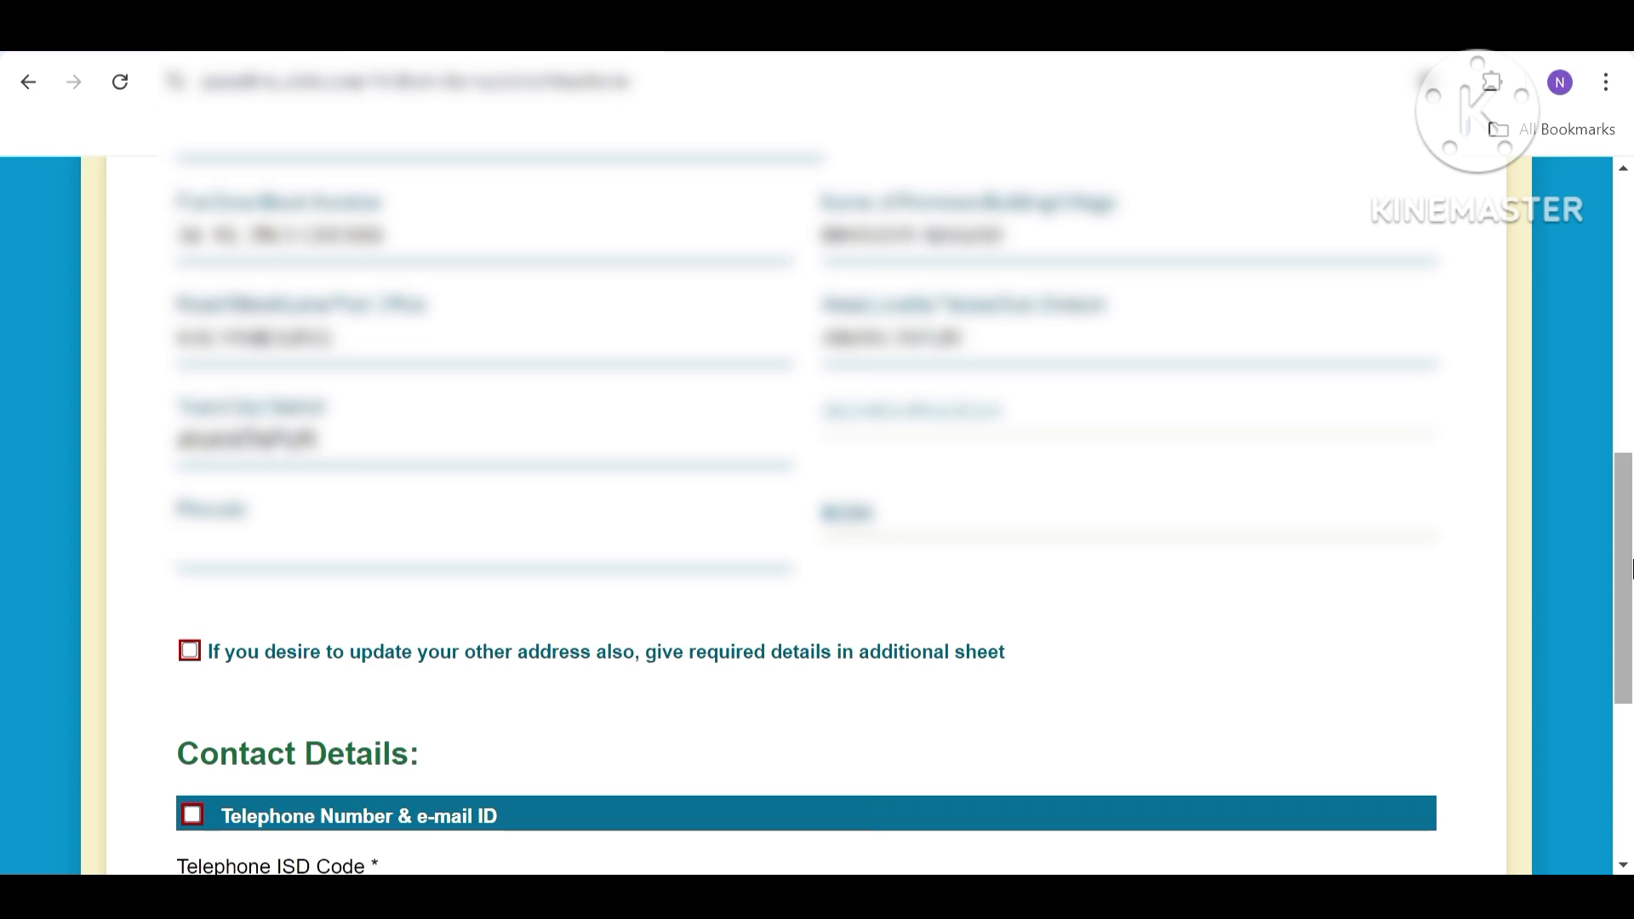
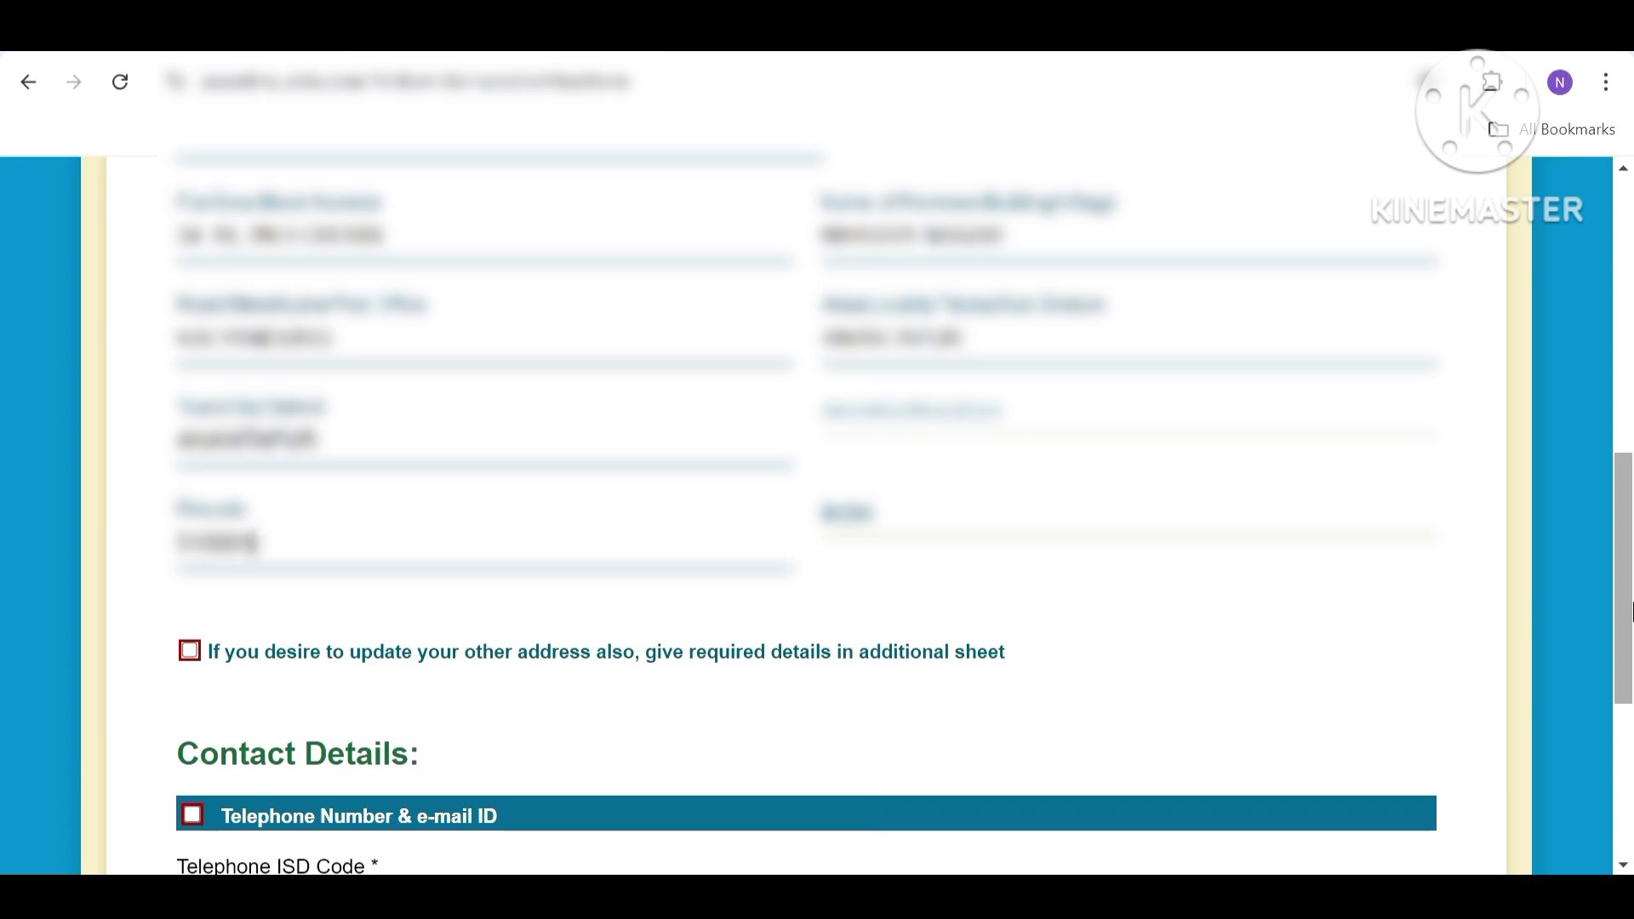
Select the telephone ISD code and enter the applicant's mobile number.
{"action": "left_click_drag", "start_coordinate": [1630, 611], "coordinate": [1630, 661]}
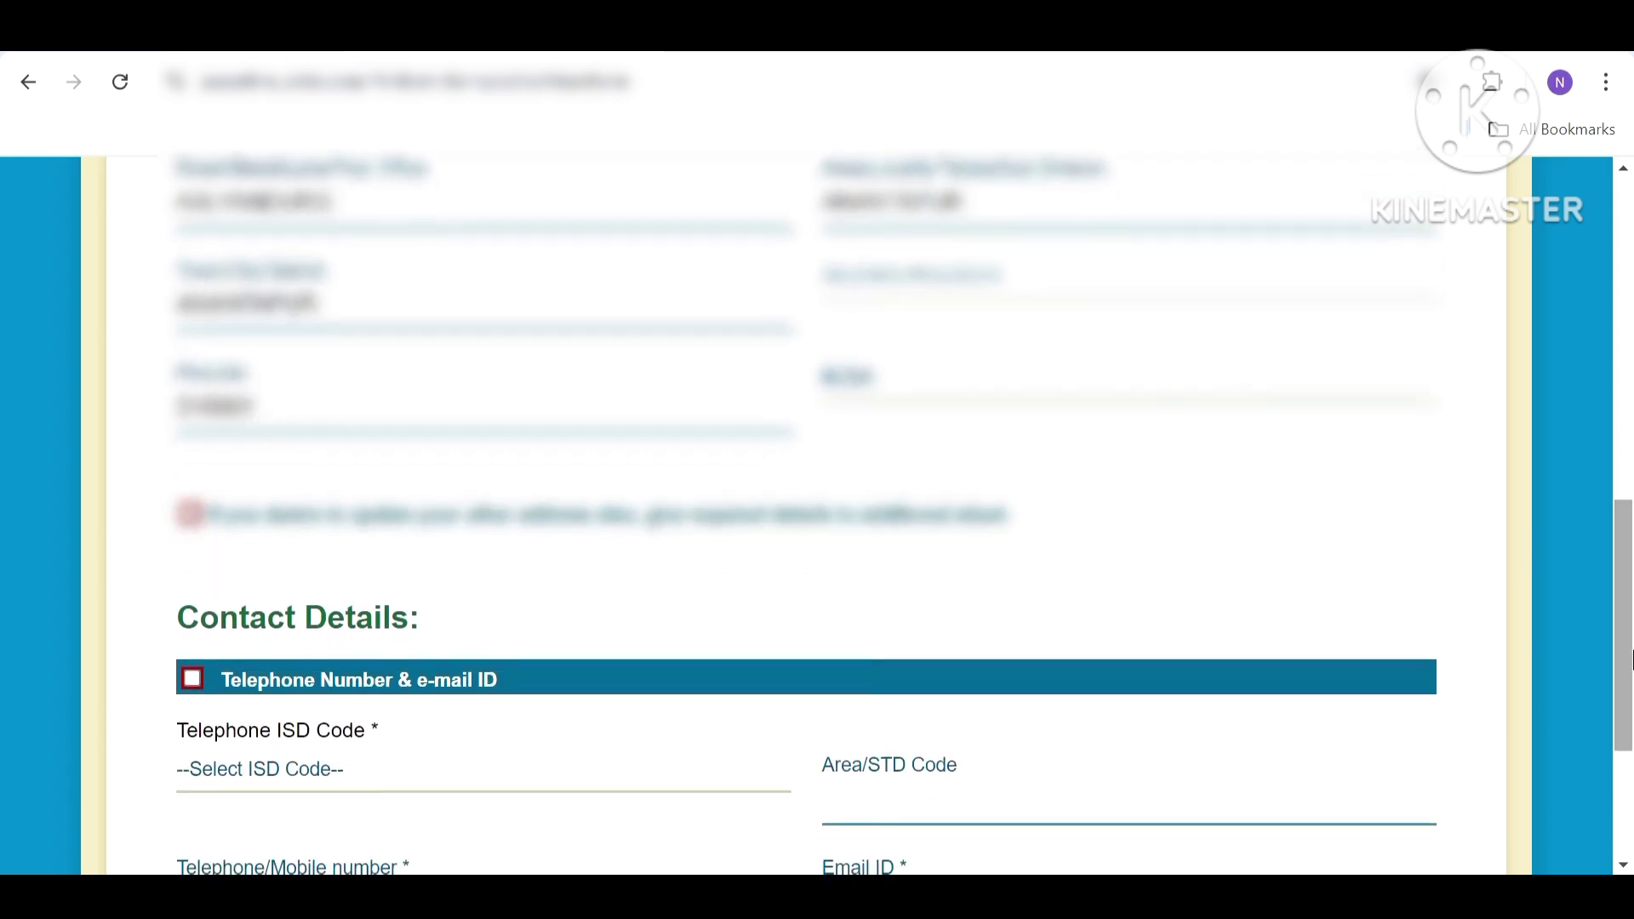
{"action": "scroll", "coordinate": [1630, 661], "scroll_direction": "down", "scroll_amount": 3}
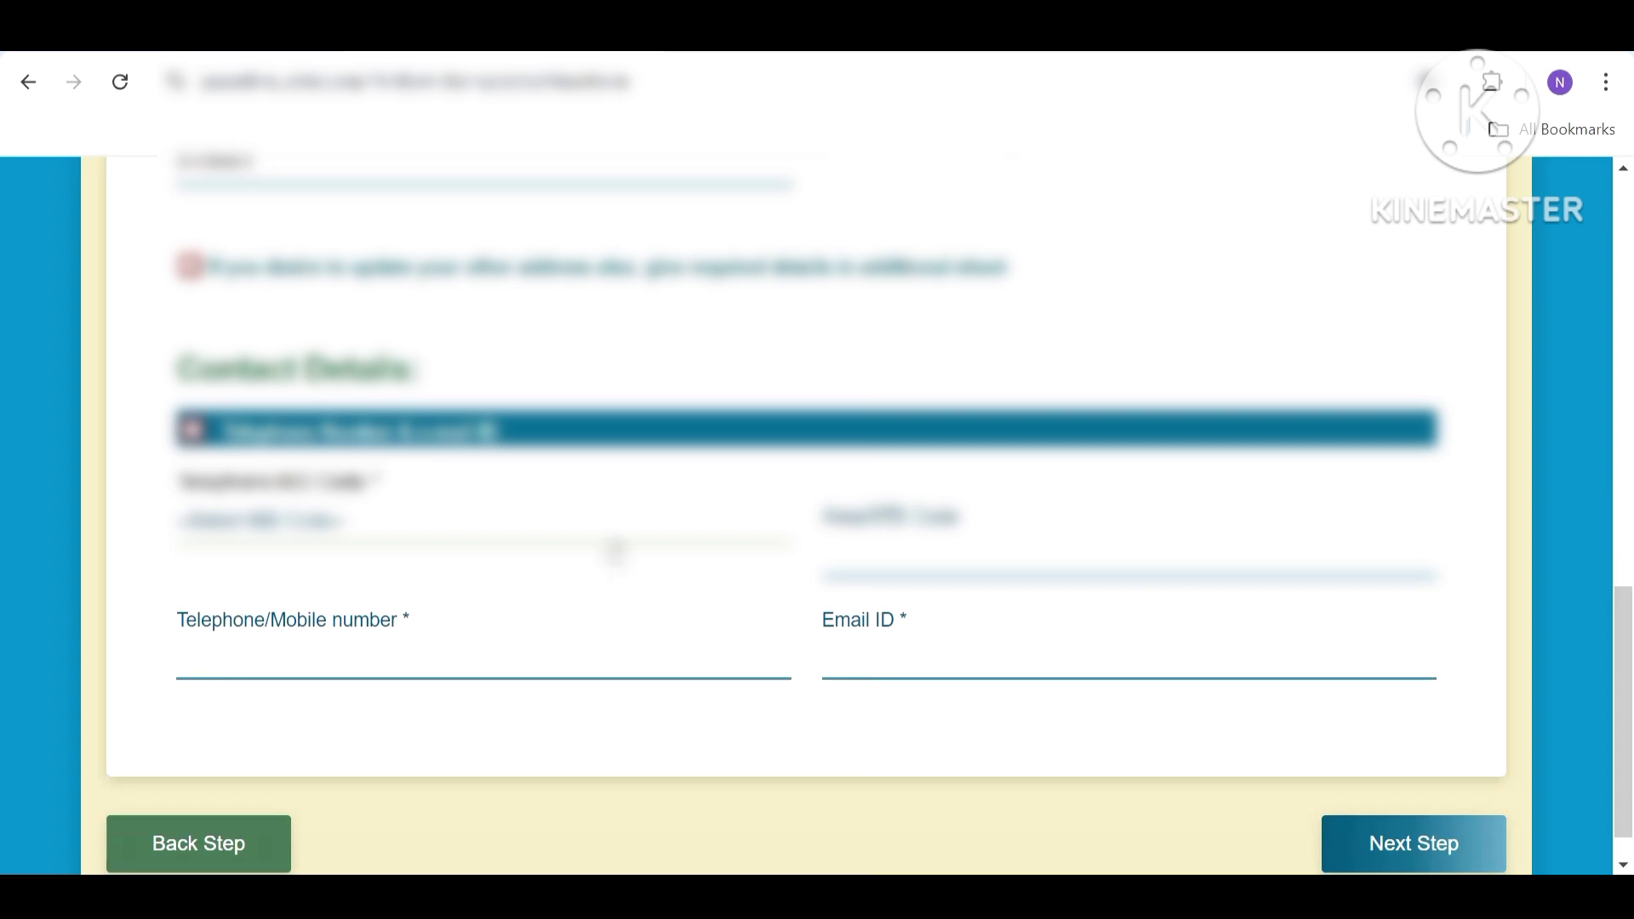
{"action": "left_click", "coordinate": [614, 549]}
{"action": "key", "text": "Down"}
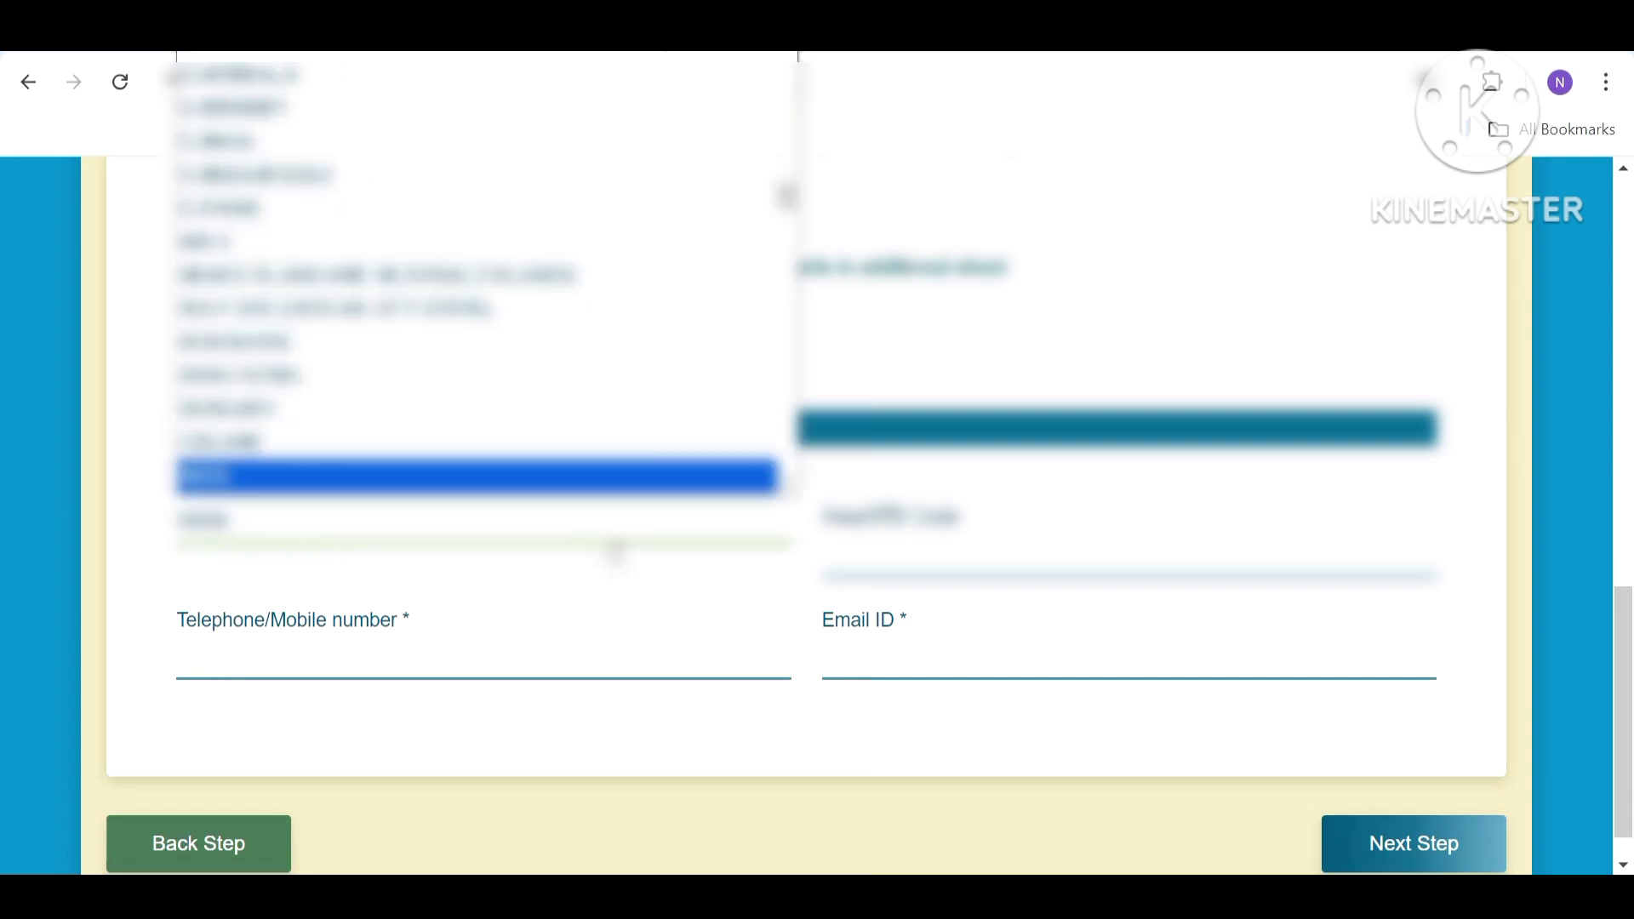
{"action": "key", "text": "Return"}
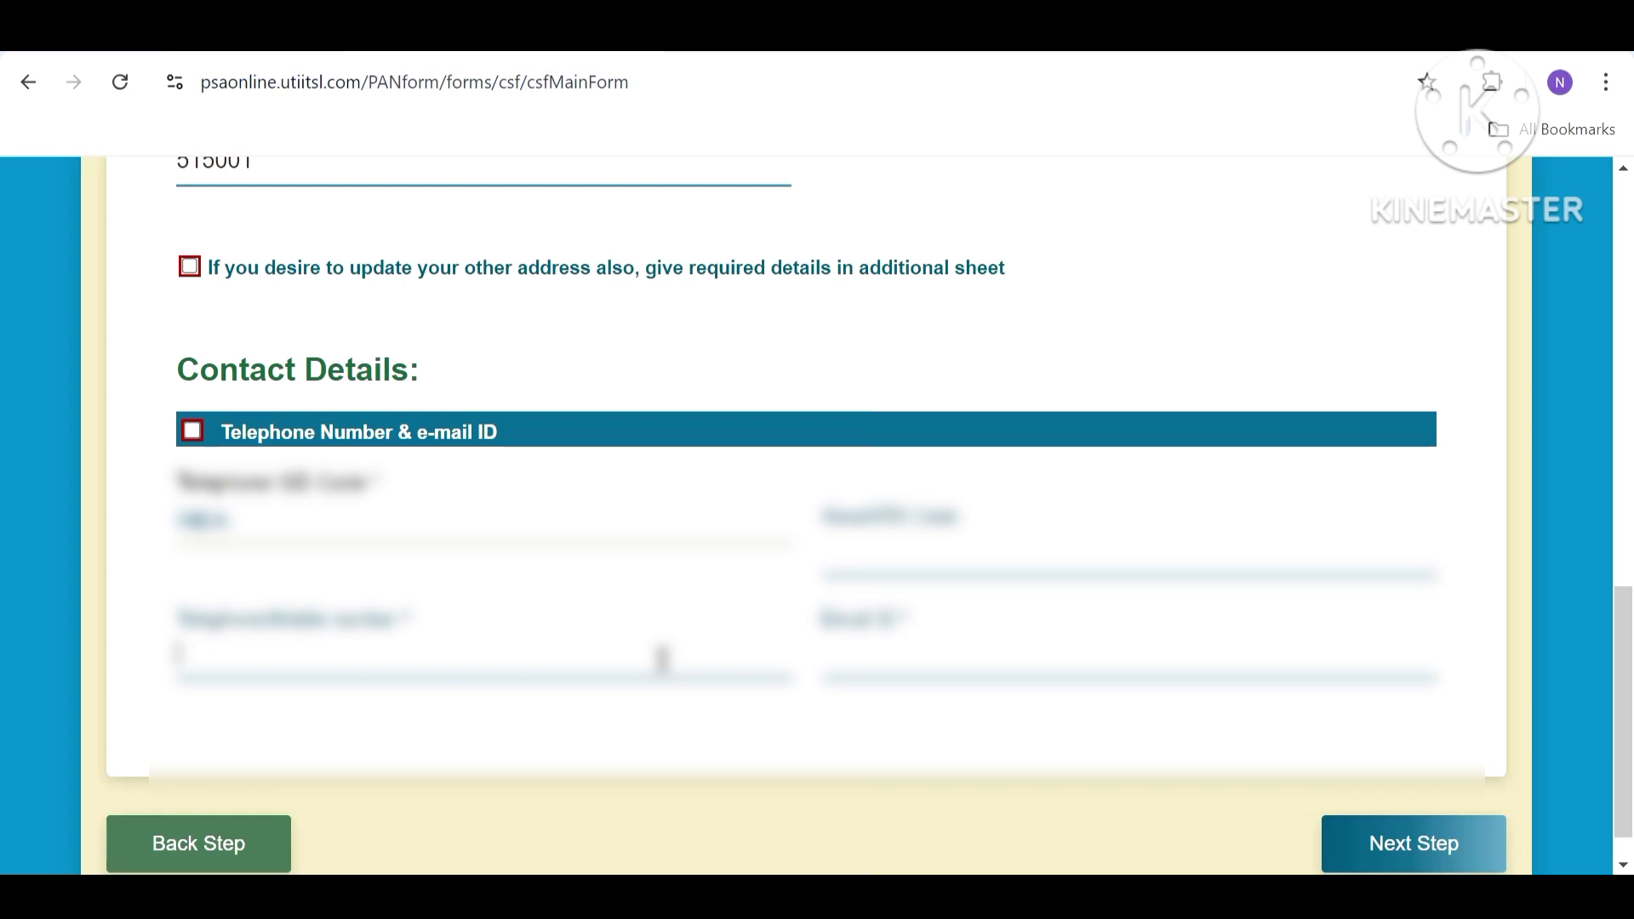
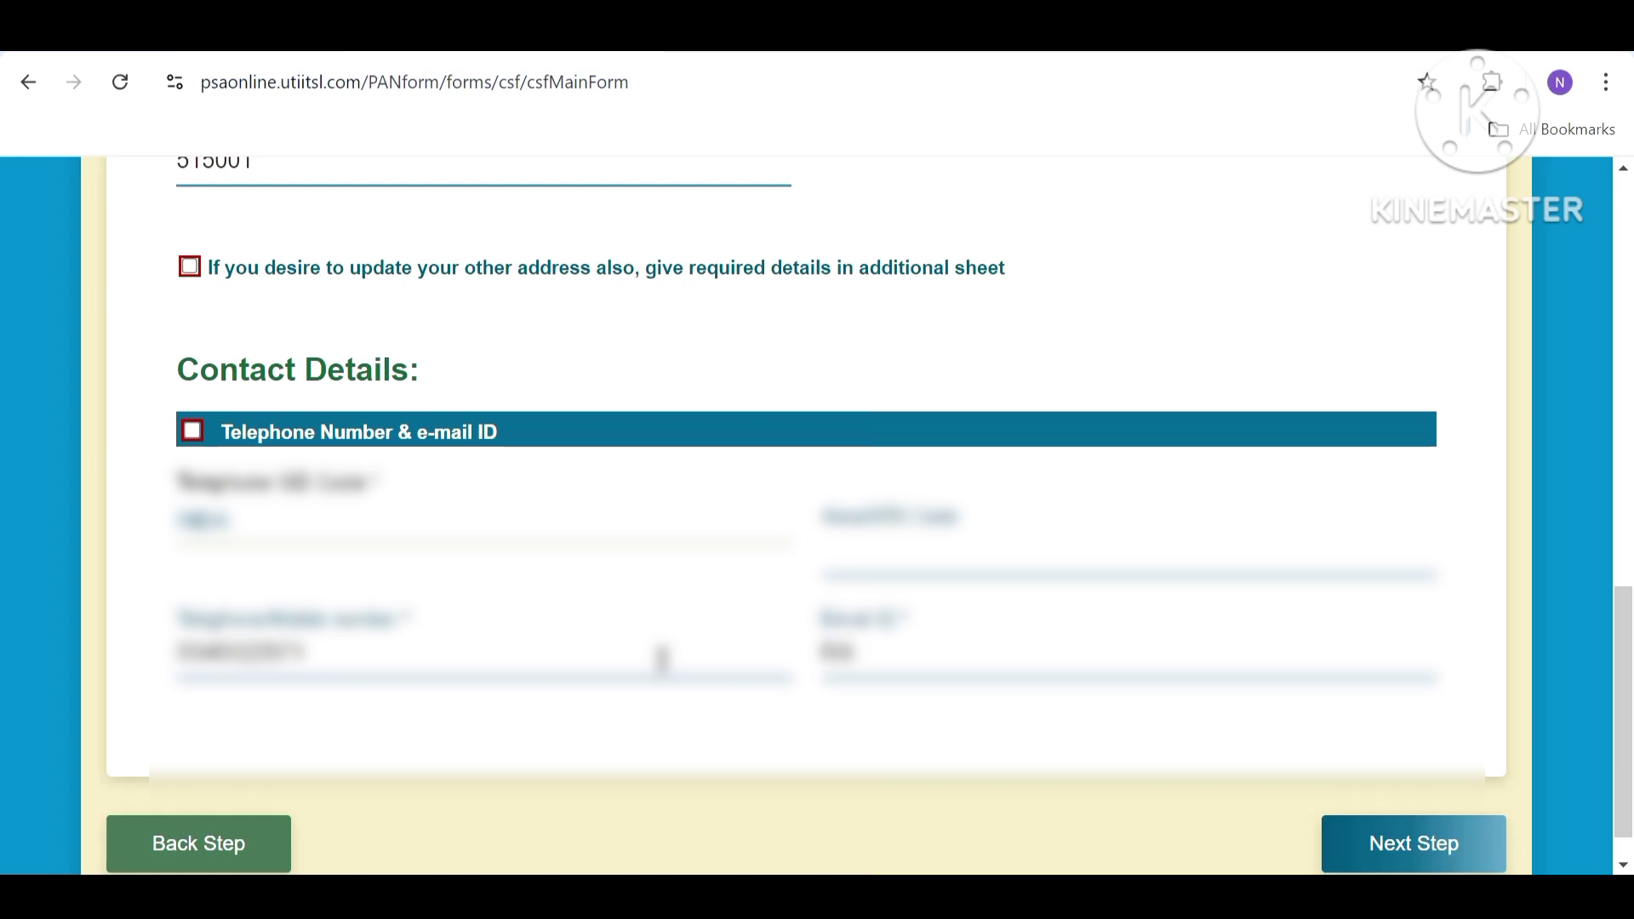
Type the applicant's Gmail e-mail address into the e-mail ID field.
{"action": "key", "text": "ctrl+a"}
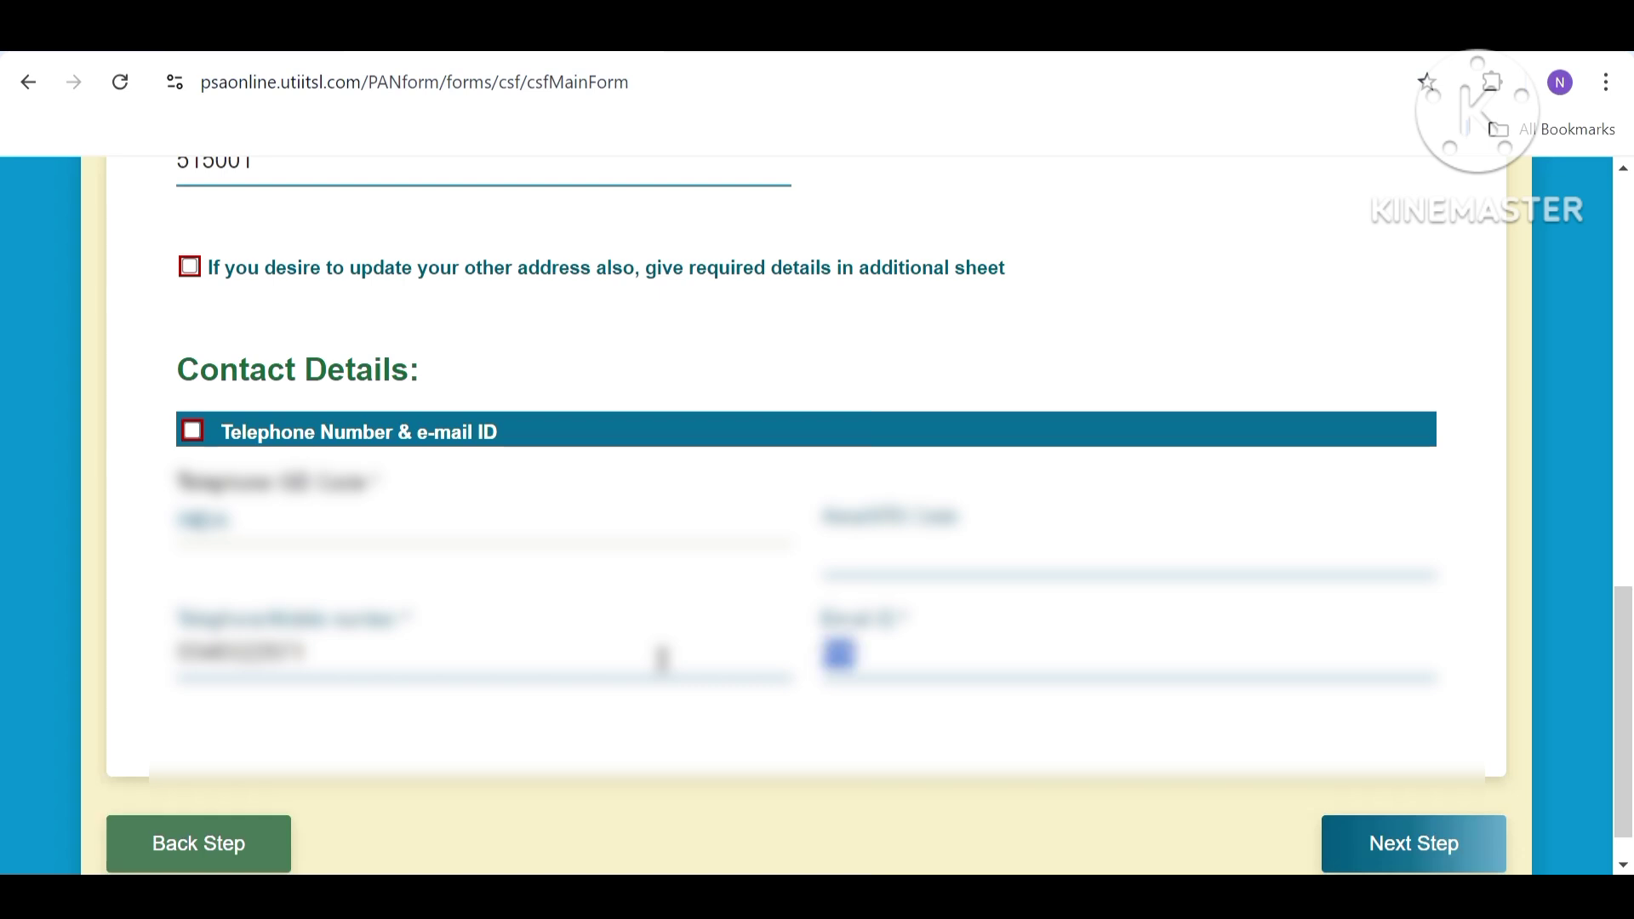
{"action": "key", "text": "Right"}
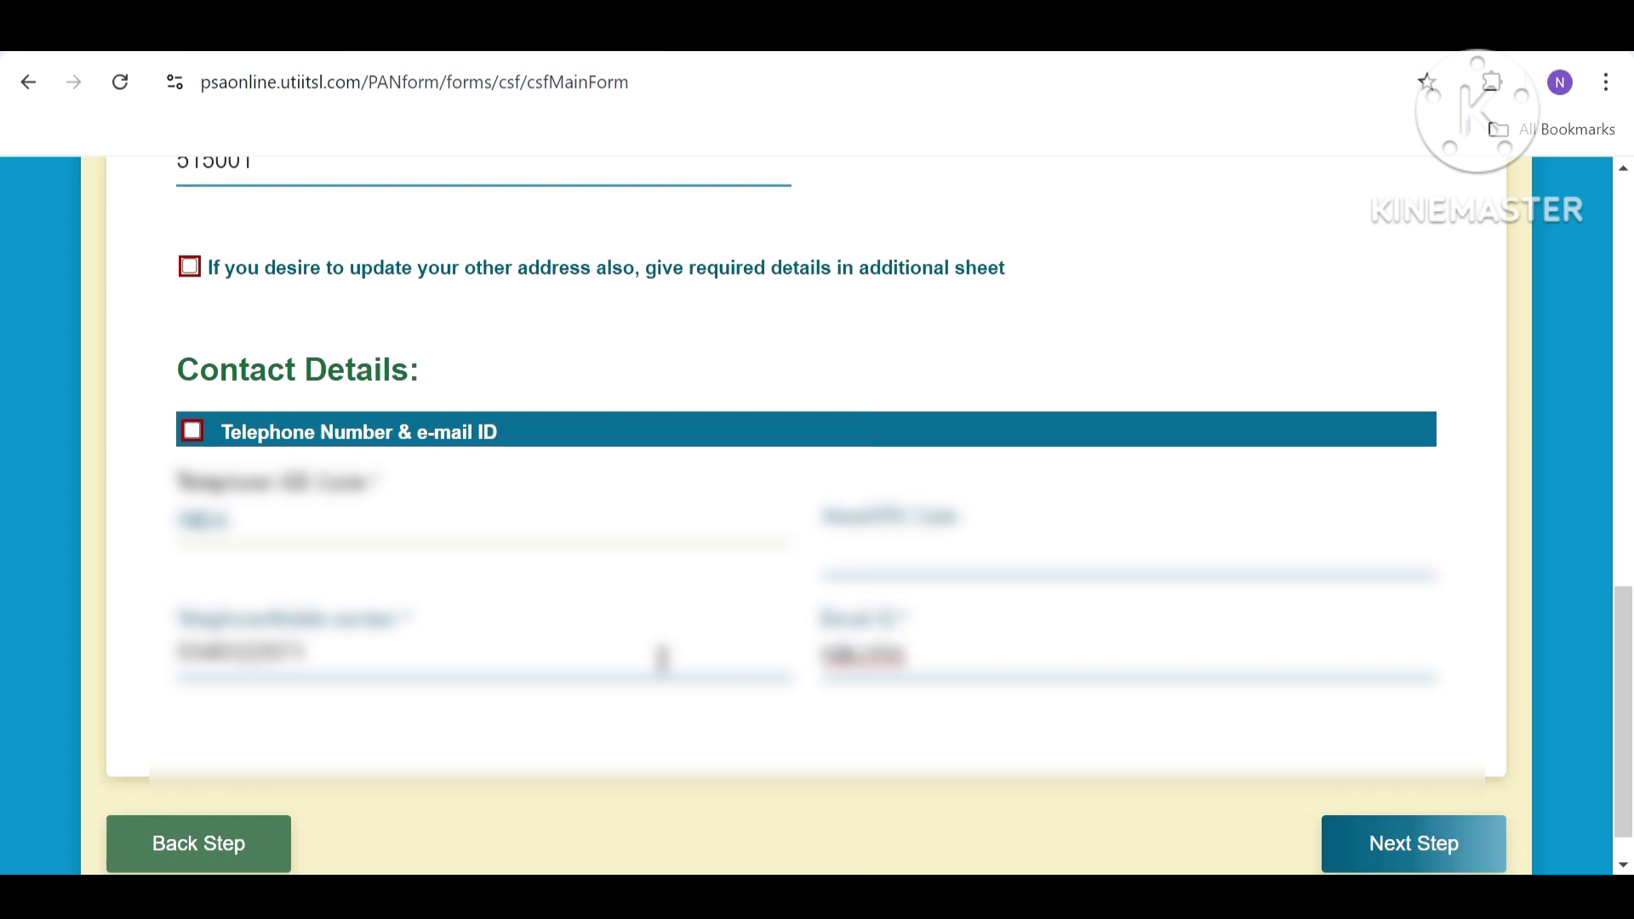
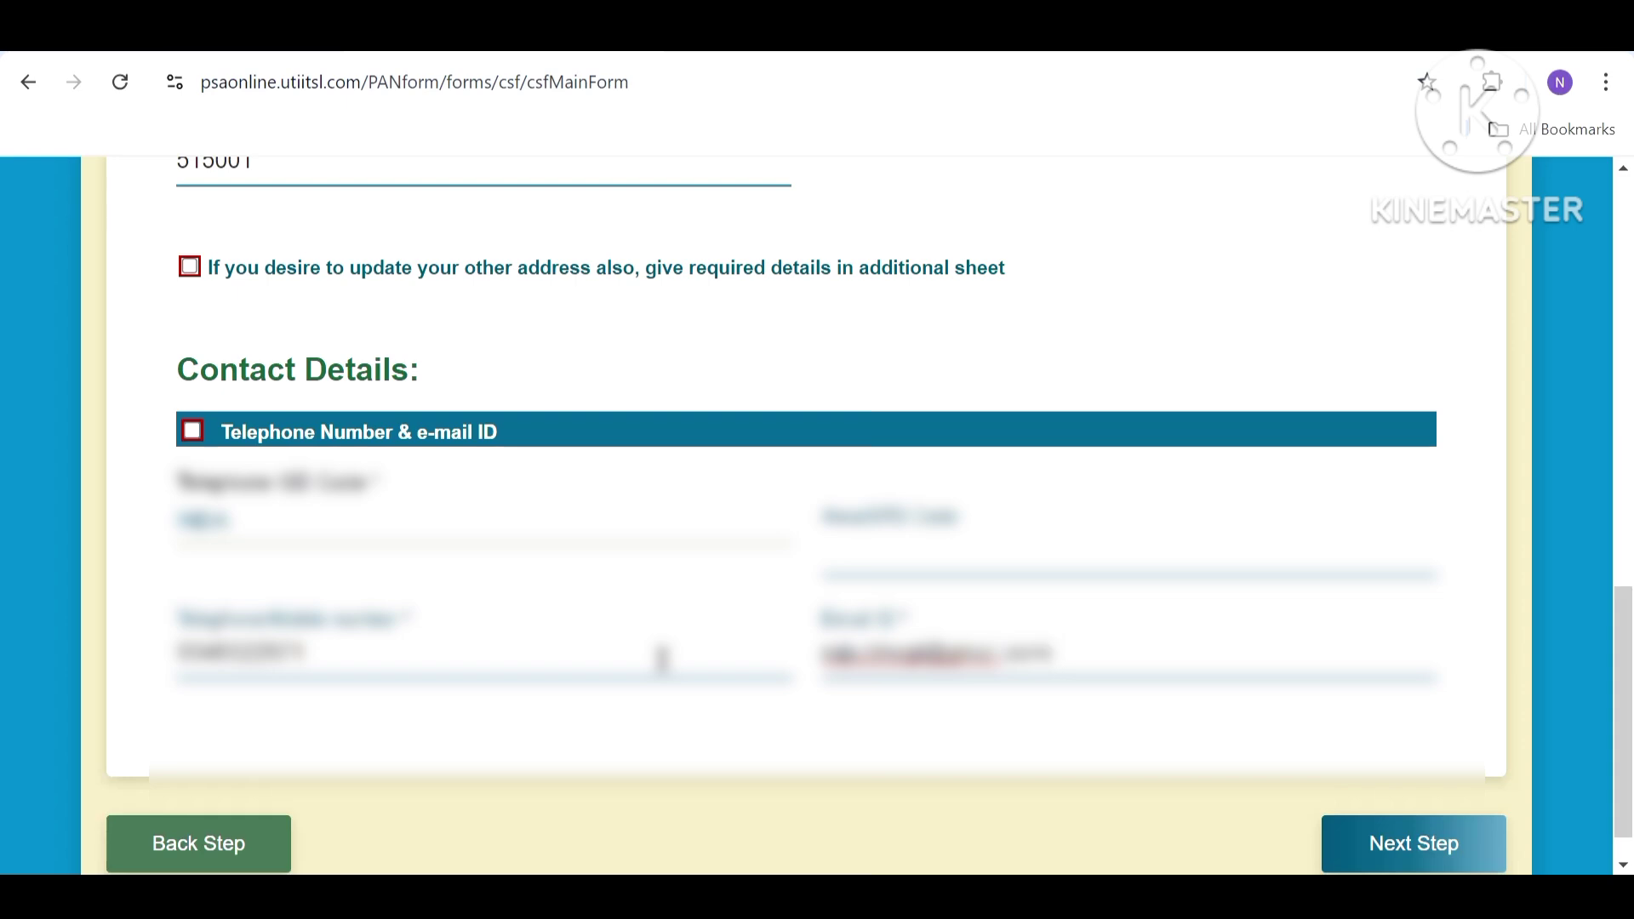
{"action": "scroll", "coordinate": [681, 663], "scroll_direction": "up", "scroll_amount": 1}
{"action": "scroll", "coordinate": [1242, 719], "scroll_direction": "down", "scroll_amount": 2}
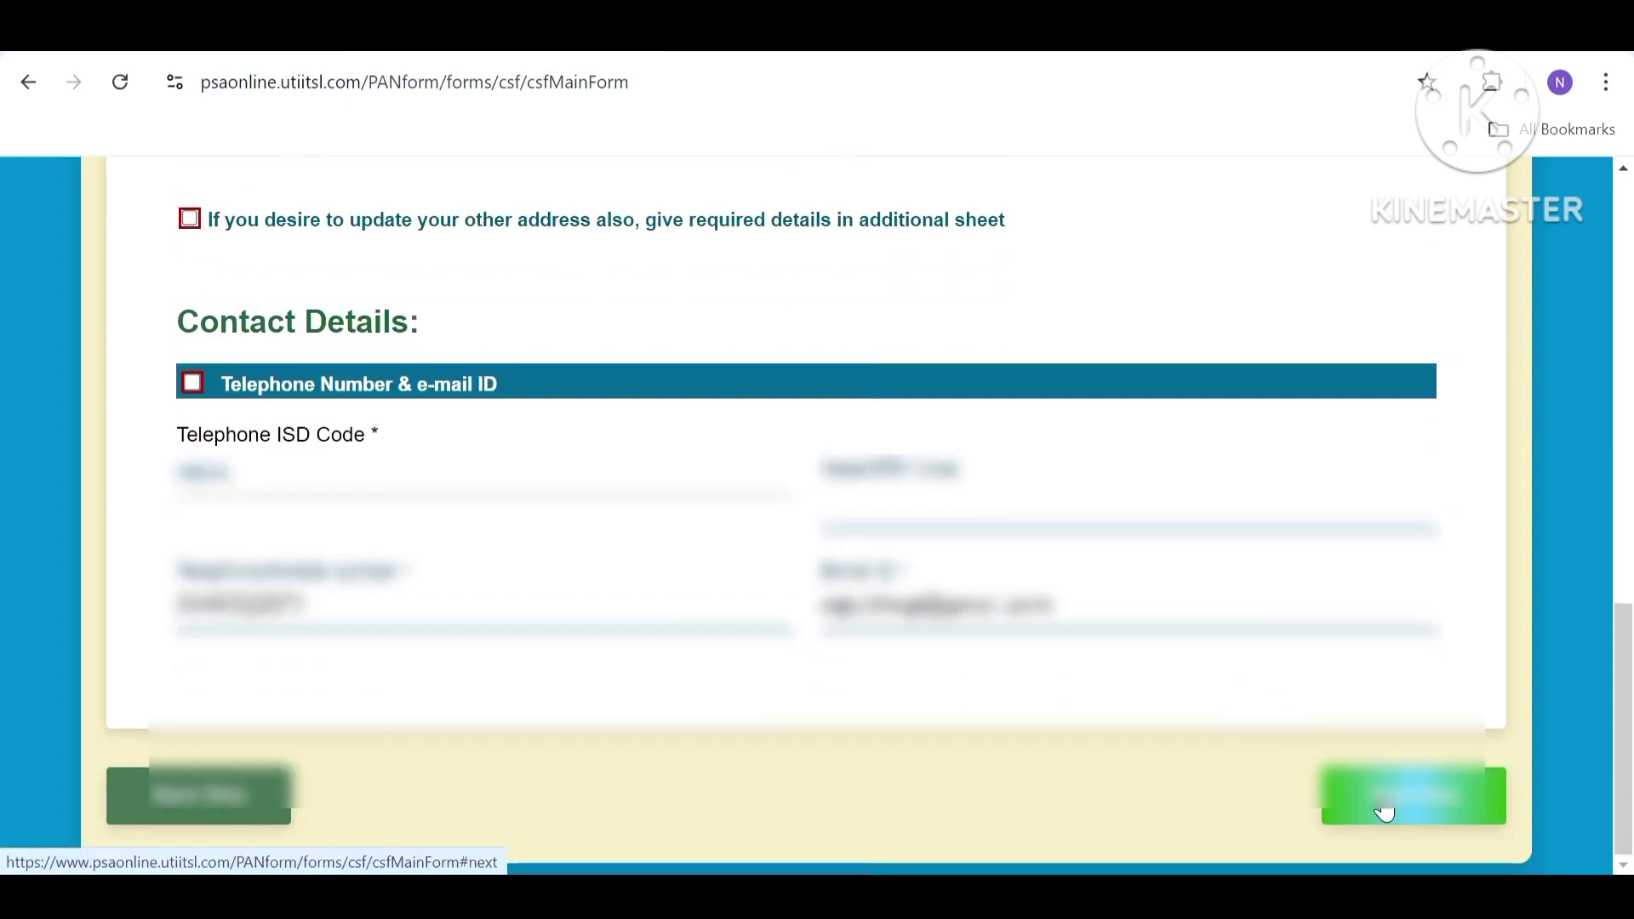
Go to the final page and enter the applicant's name in the Verification I/We field.
{"action": "left_click", "coordinate": [1385, 812]}
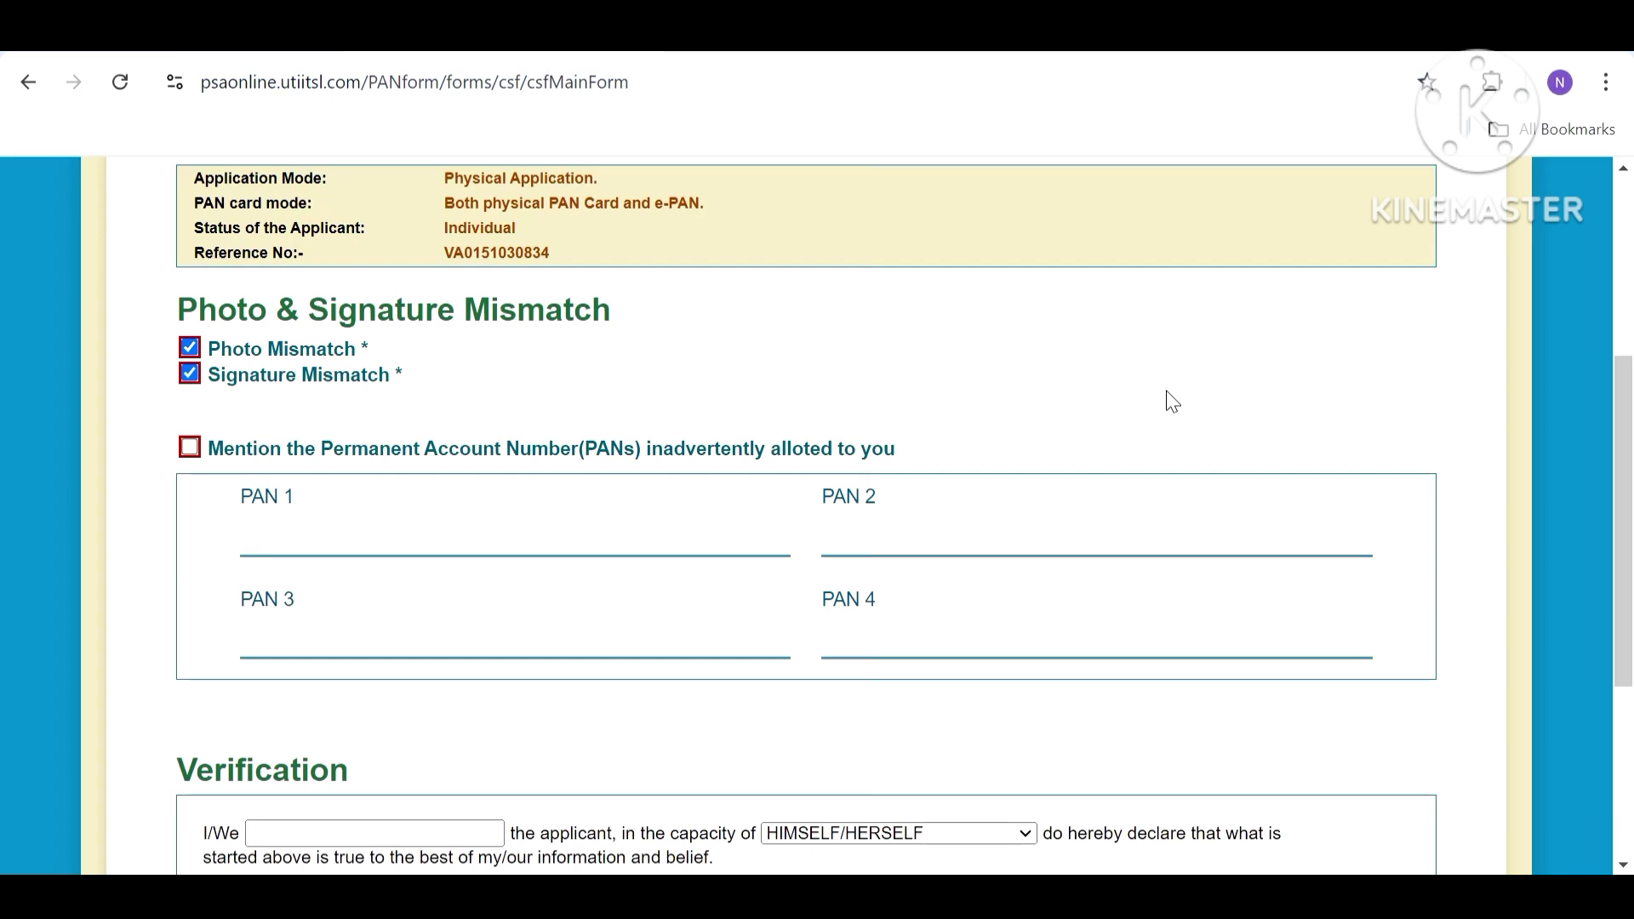
{"action": "left_click_drag", "start_coordinate": [1630, 544], "coordinate": [1630, 680]}
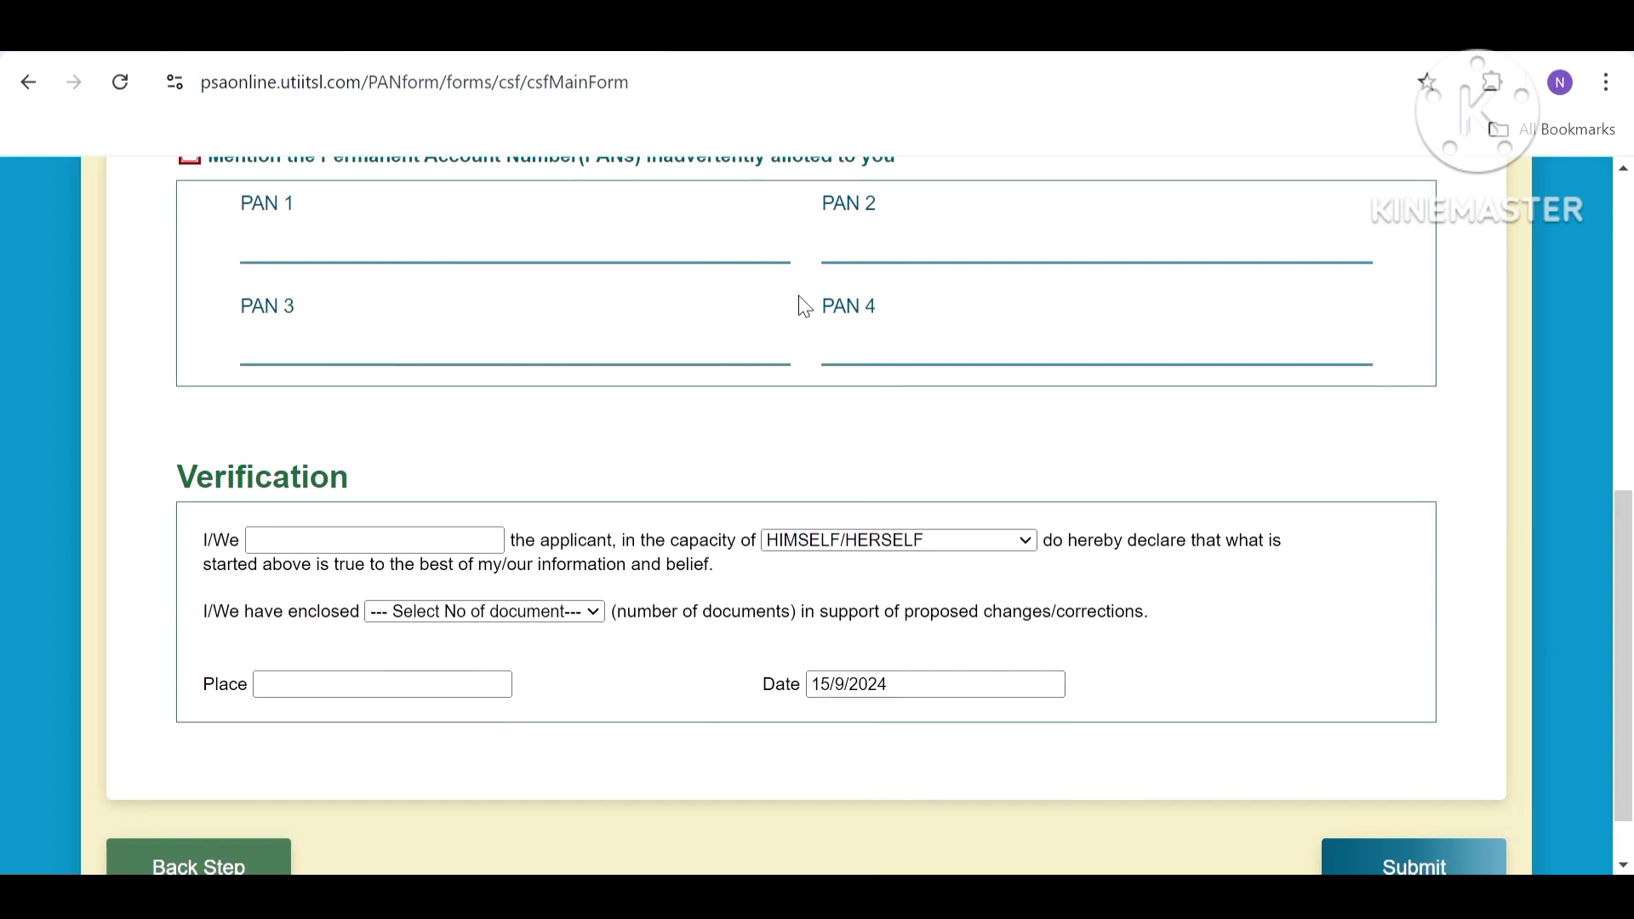
{"action": "left_click", "coordinate": [285, 538]}
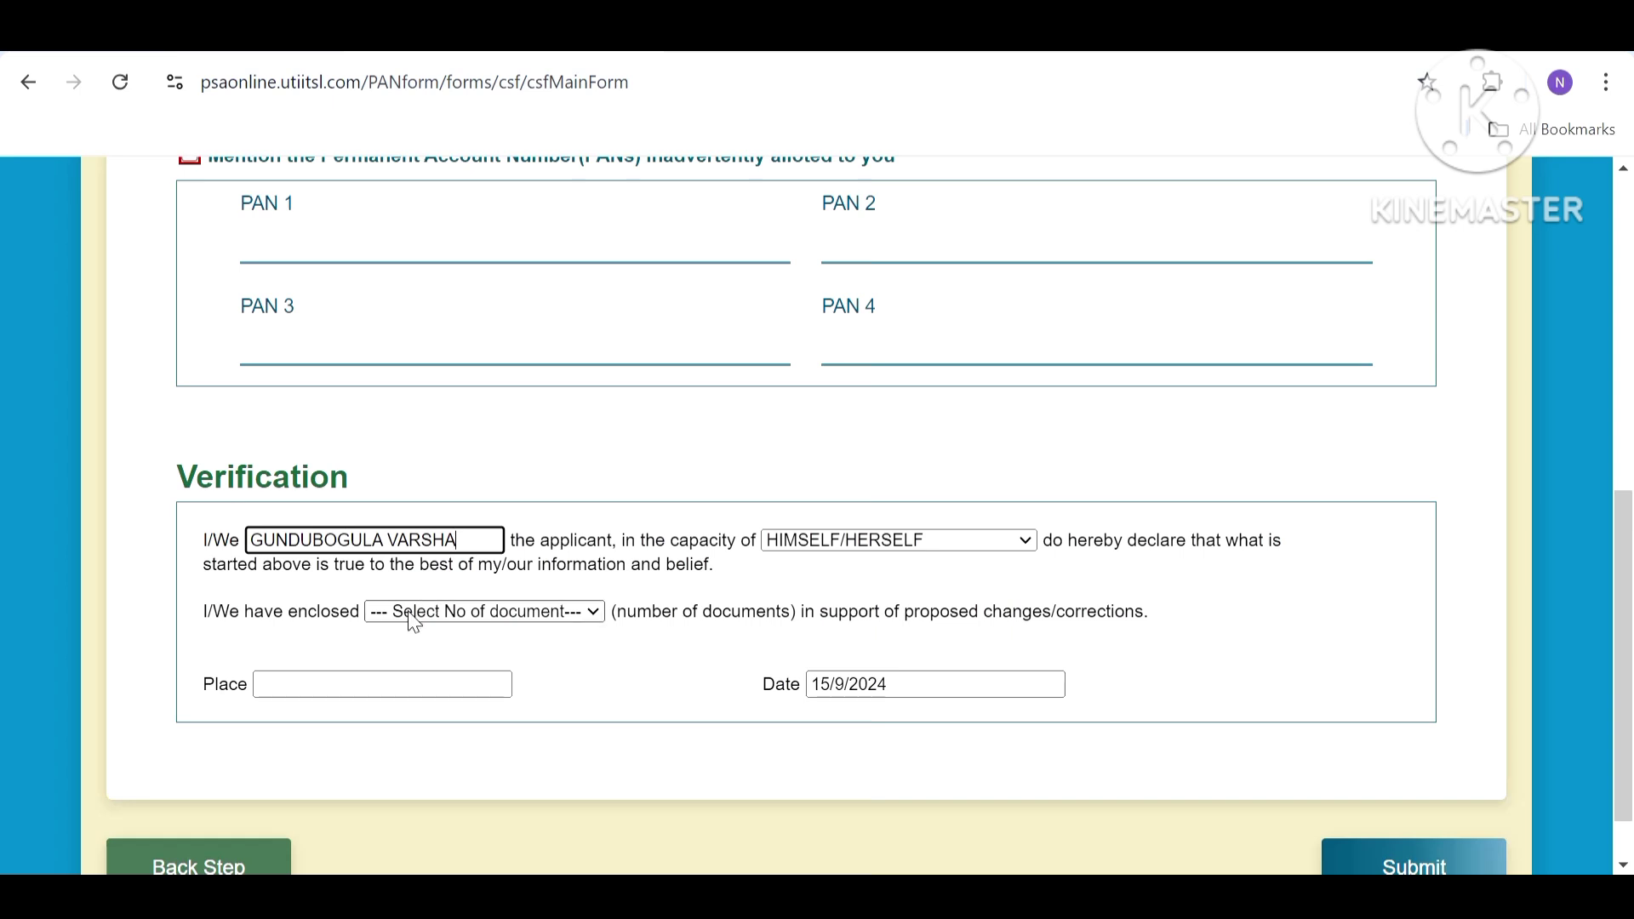
{"action": "key", "text": "ctrl+Left"}
{"action": "key", "text": "shift+Home"}
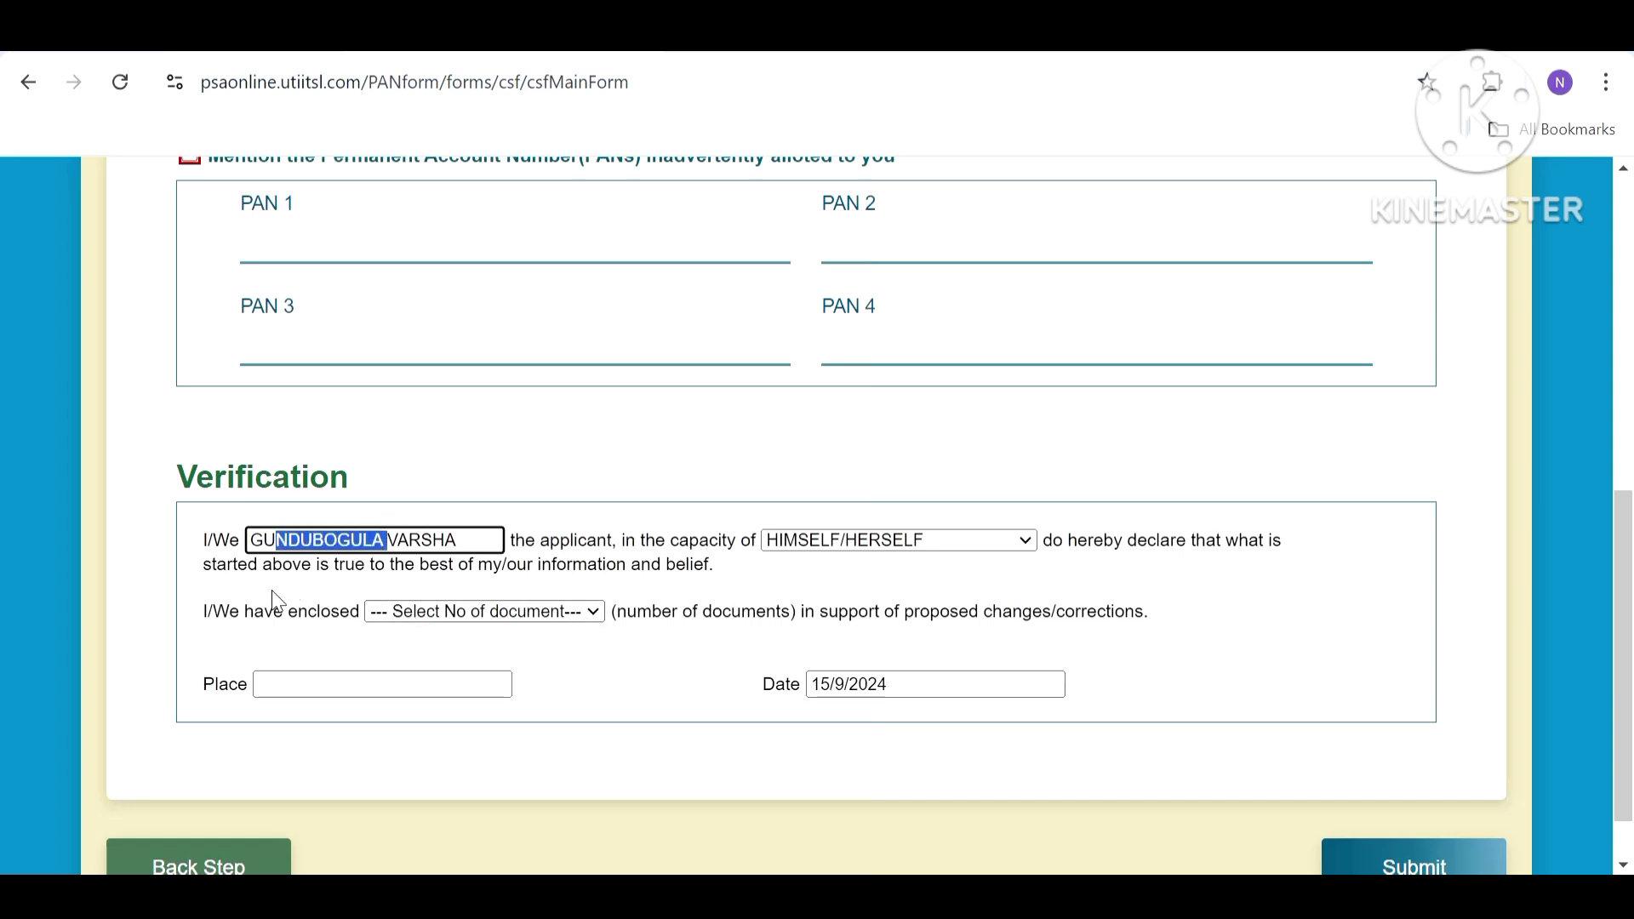
{"action": "key", "text": "shift+Right"}
{"action": "key", "text": "shift+Right"}
{"action": "key", "text": "shift+Right"}
{"action": "key", "text": "shift+Right"}
{"action": "key", "text": "shift+Right"}
{"action": "key", "text": "shift+Right"}
{"action": "key", "text": "shift+Right"}
{"action": "key", "text": "shift+Right"}
{"action": "key", "text": "shift+Right"}
{"action": "key", "text": "shift+Right"}
{"action": "key", "text": "shift+Right"}
{"action": "key", "text": "shift+Right"}
{"action": "key", "text": "shift+Right"}
Declare 2 enclosed documents and set the place to hyderabad.
{"action": "left_click", "coordinate": [410, 624]}
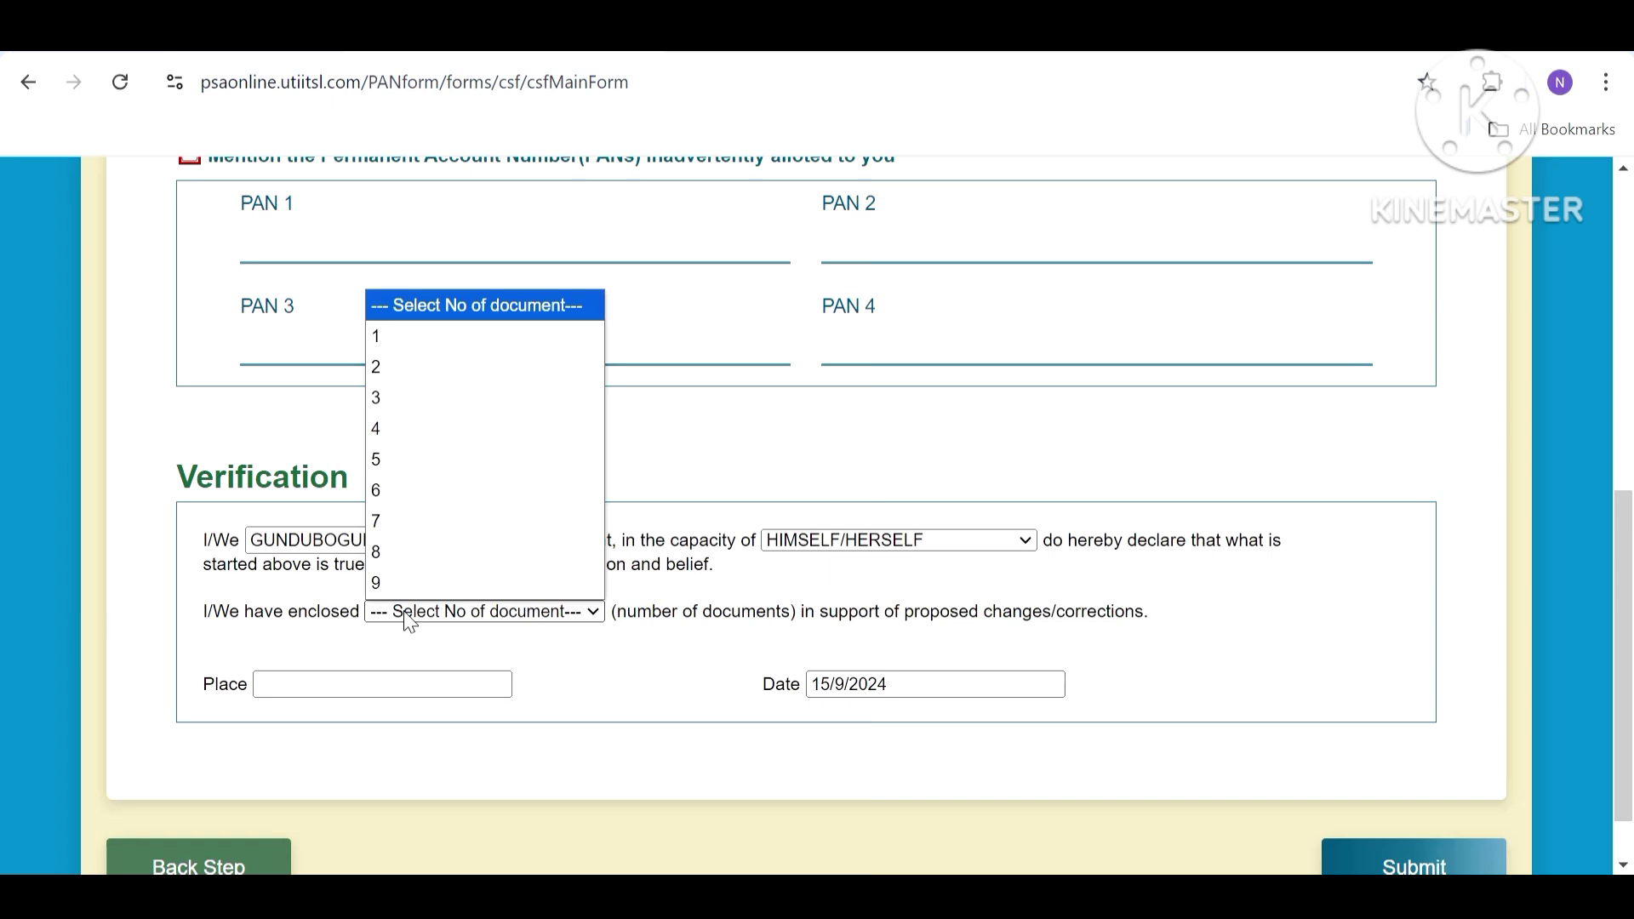
{"action": "left_click", "coordinate": [392, 368]}
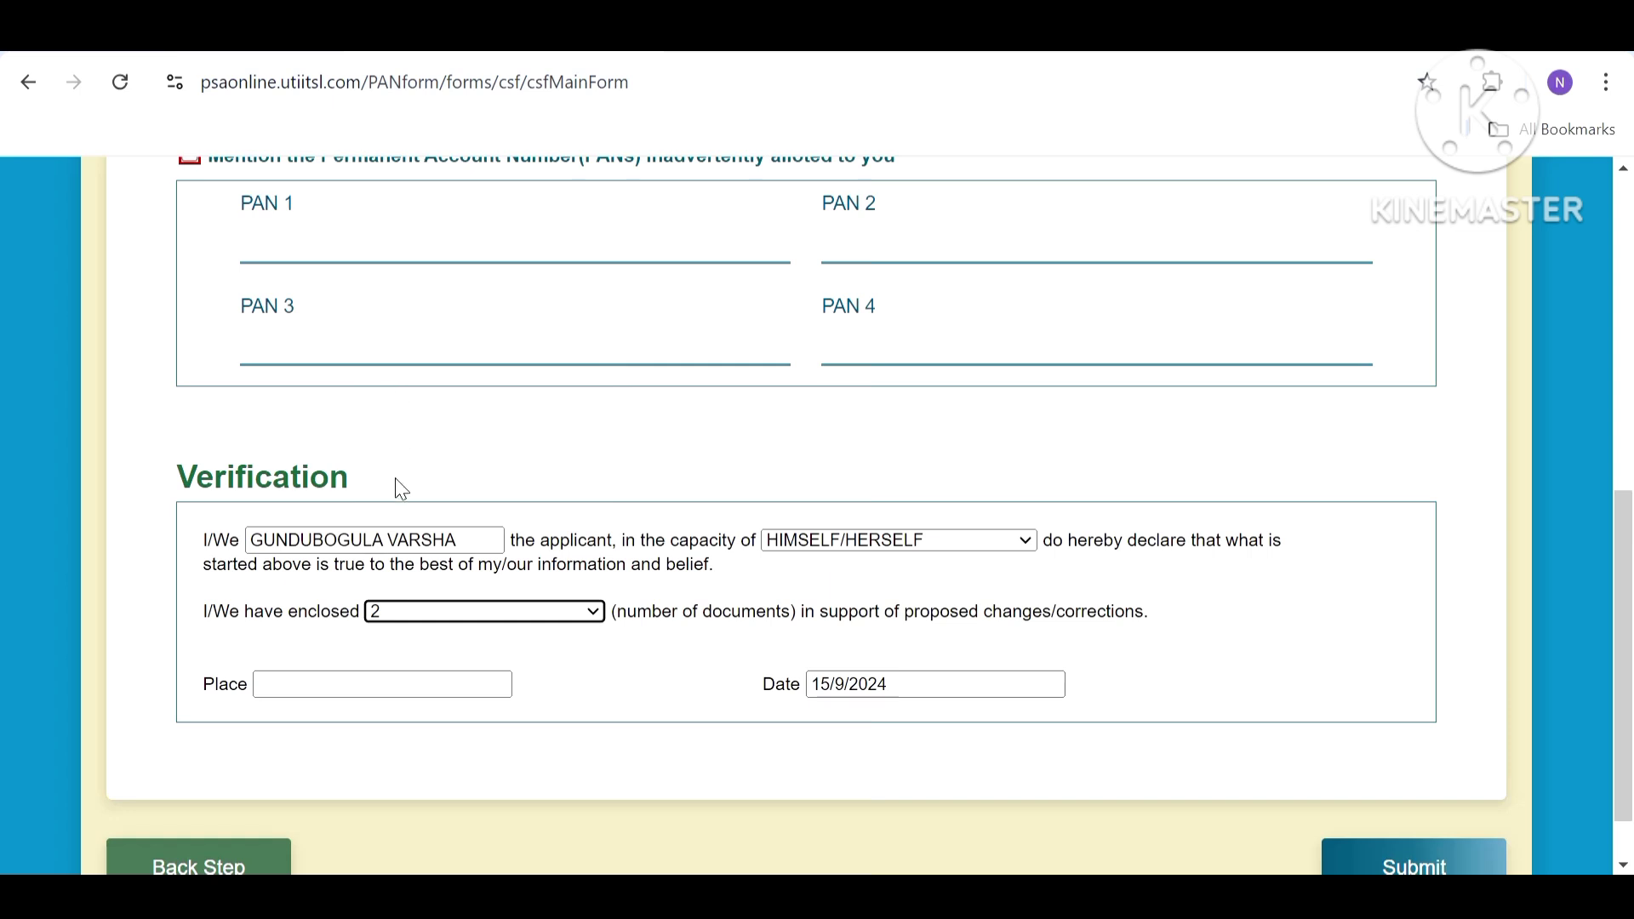
{"action": "left_click", "coordinate": [368, 679]}
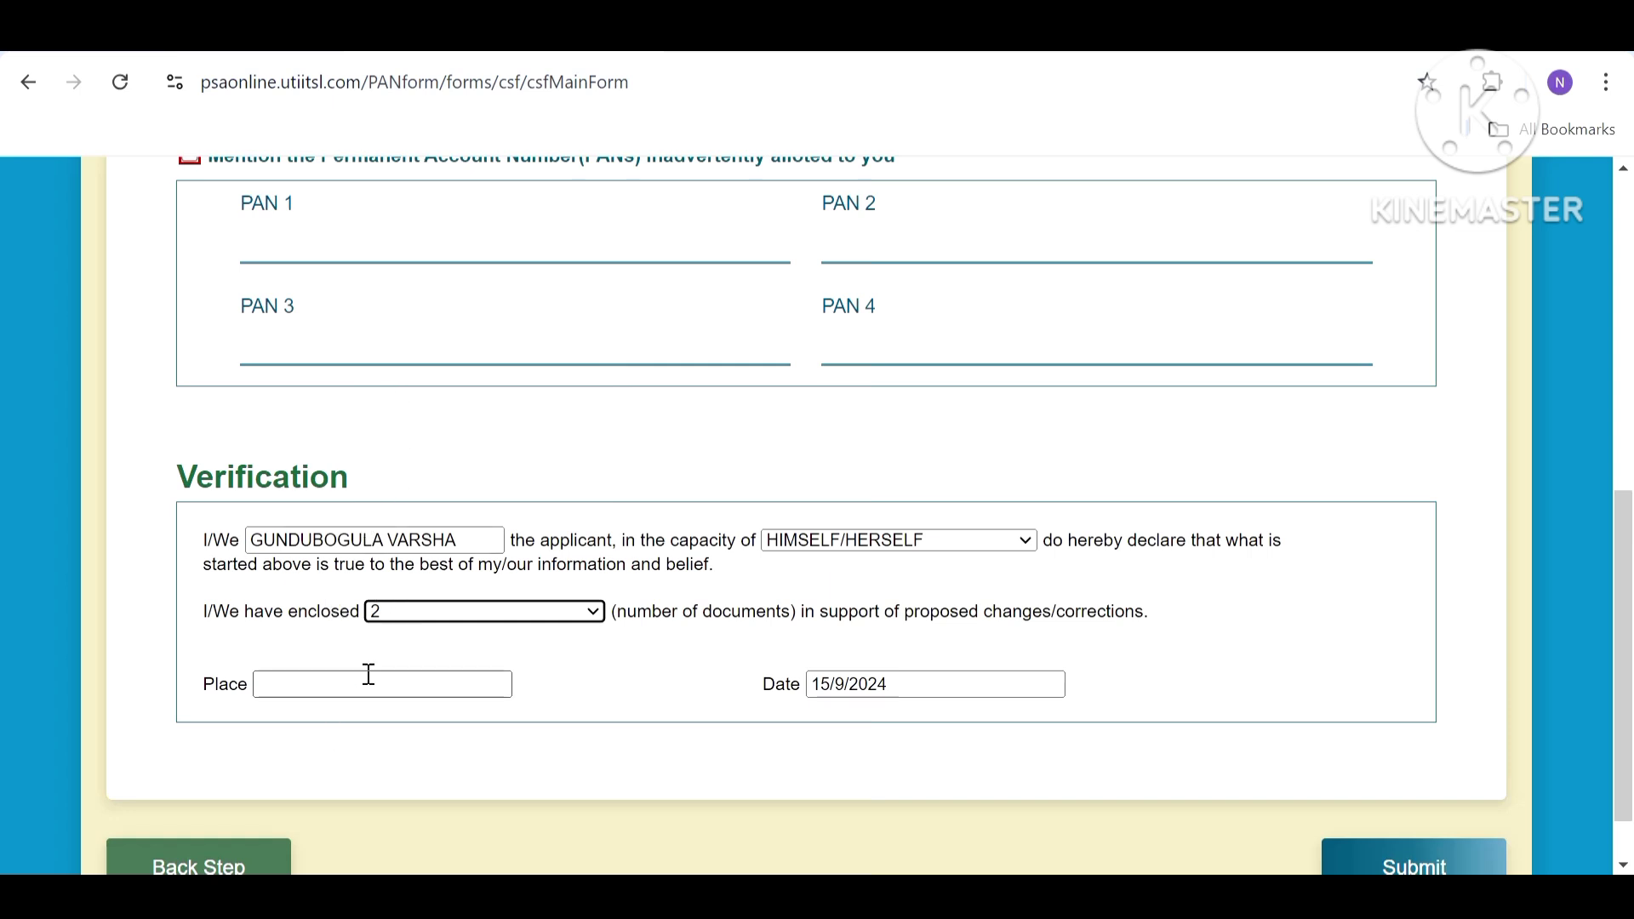
{"action": "type", "text": "hyde"}
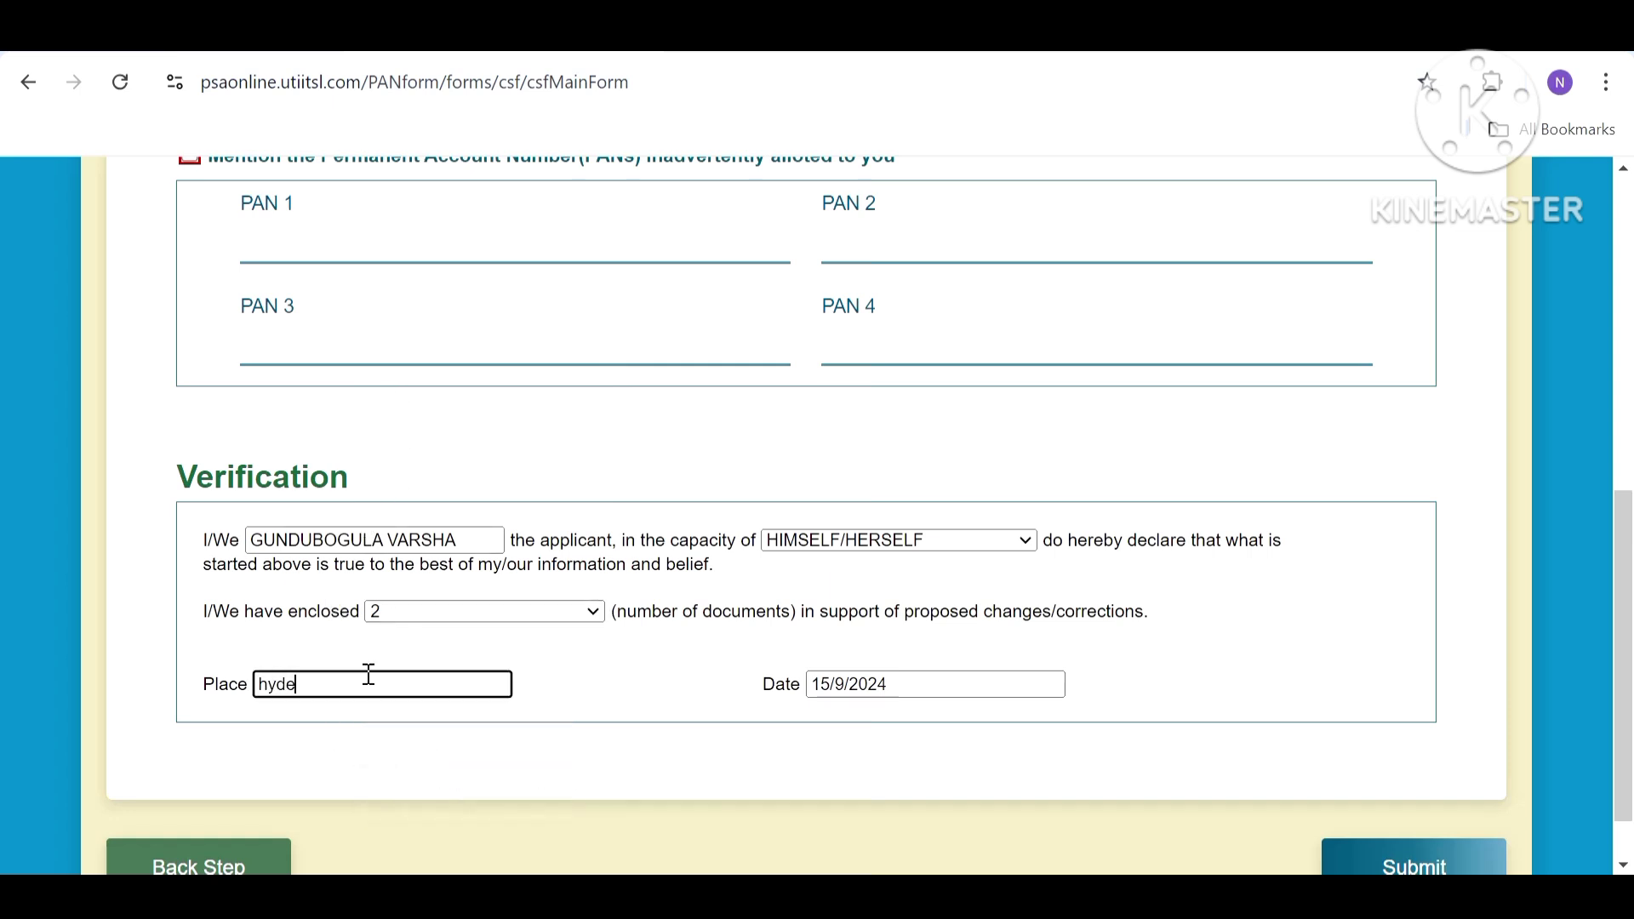
{"action": "type", "text": "rabad"}
Submit the form, then save the acknowledgement receipt as a PDF in D:\15.09.2024.
{"action": "left_click", "coordinate": [1406, 861]}
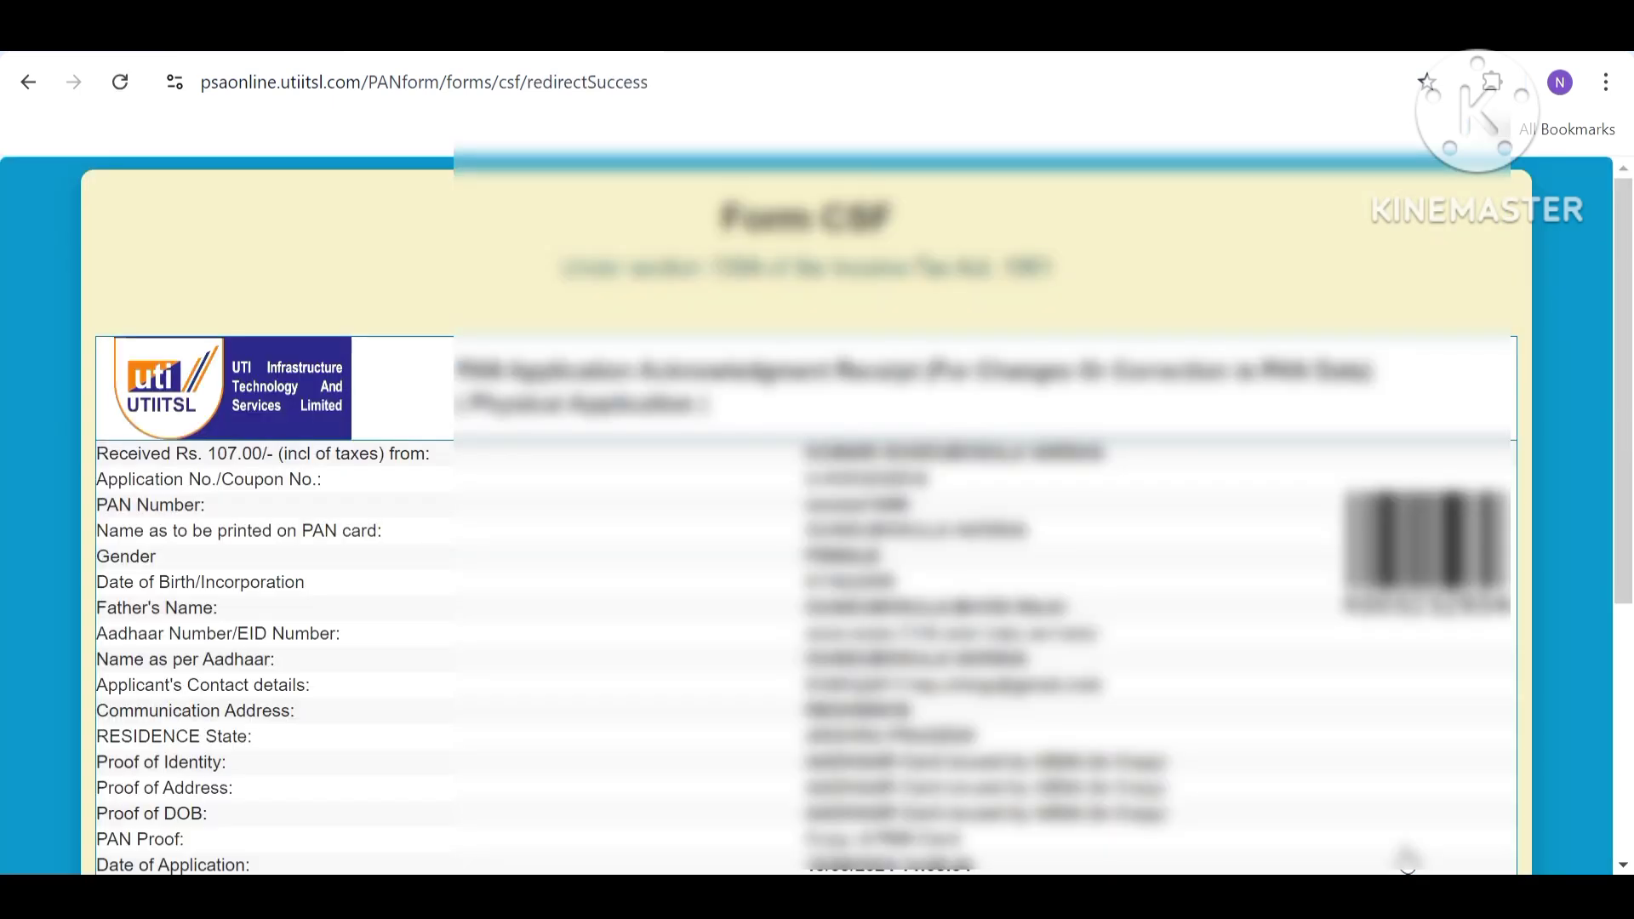
{"action": "left_click_drag", "start_coordinate": [1627, 501], "coordinate": [1607, 783]}
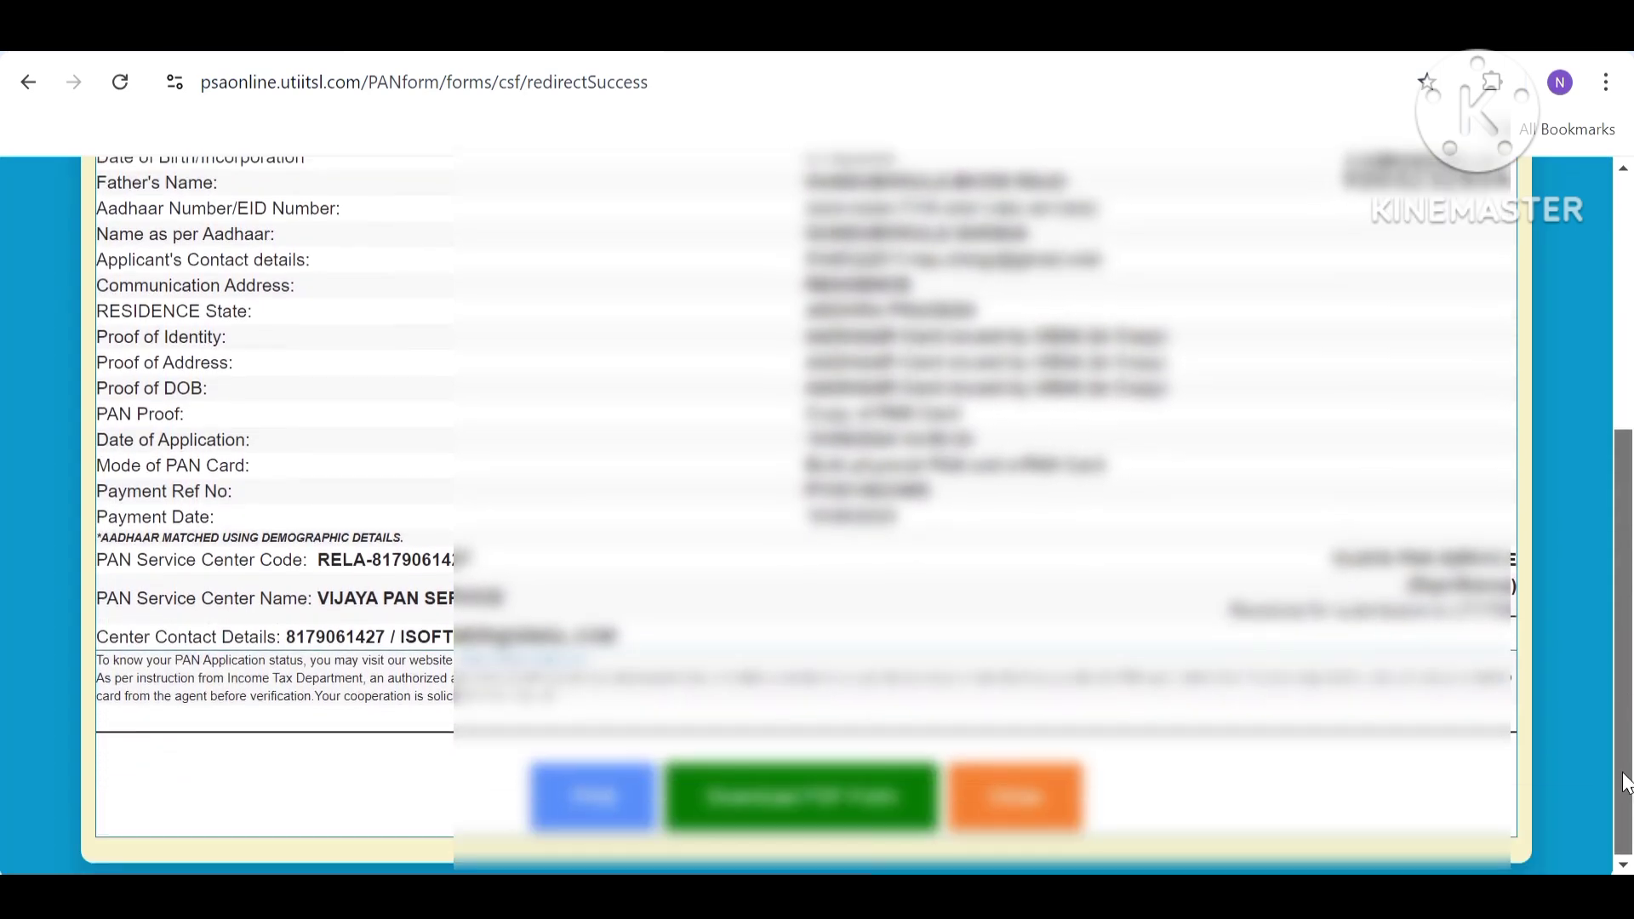
{"action": "left_click", "coordinate": [557, 800]}
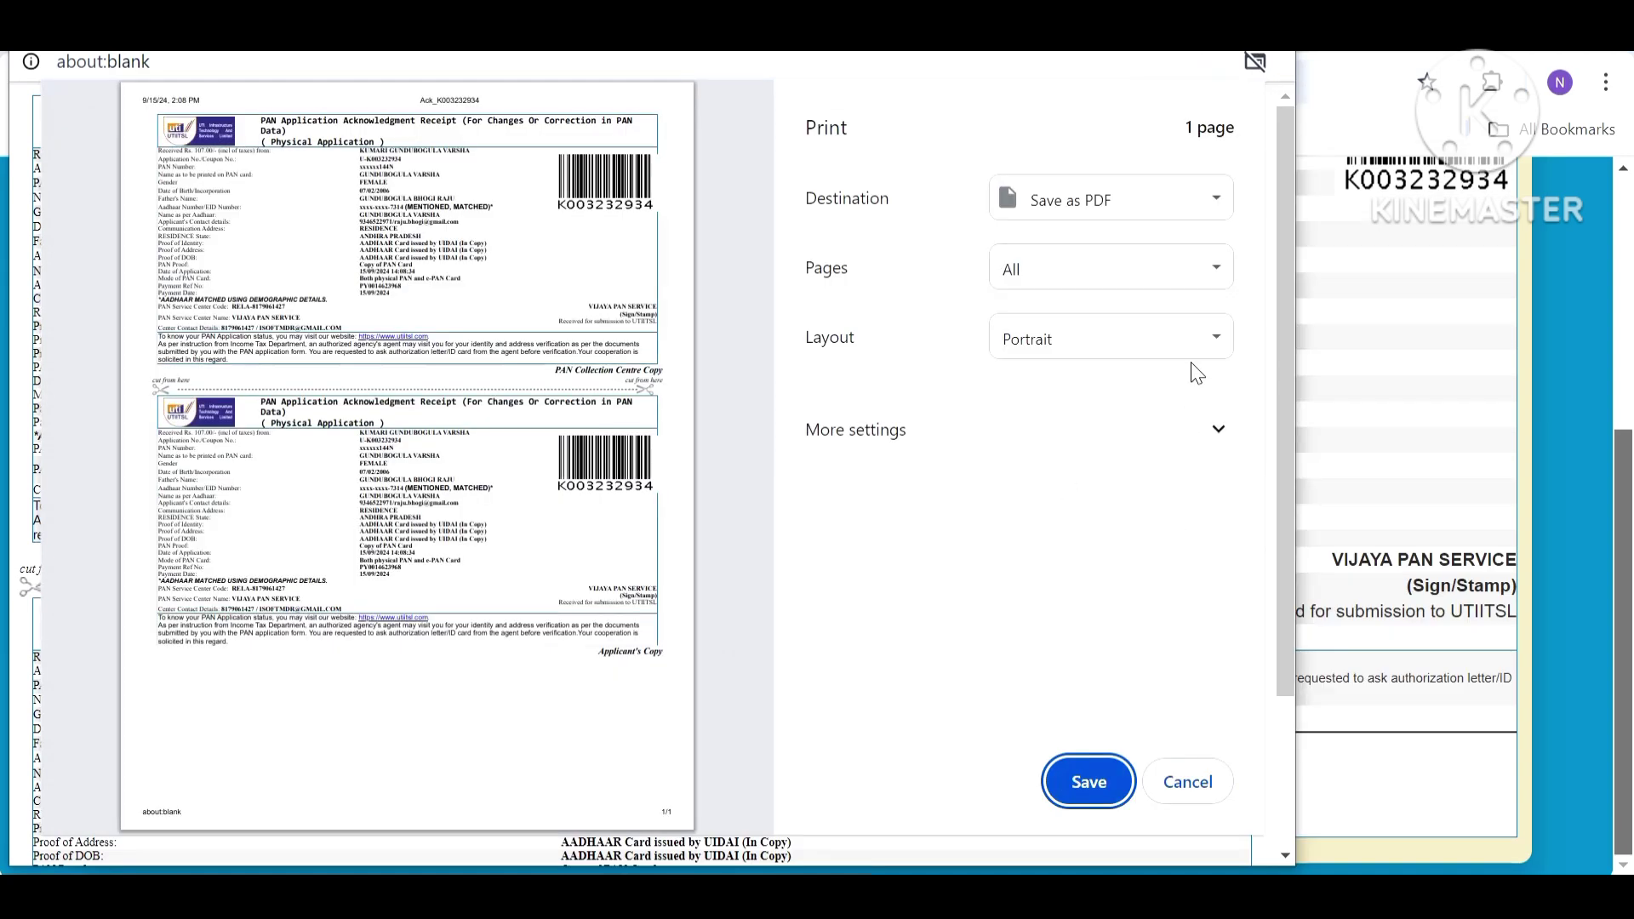
{"action": "left_click", "coordinate": [1089, 783]}
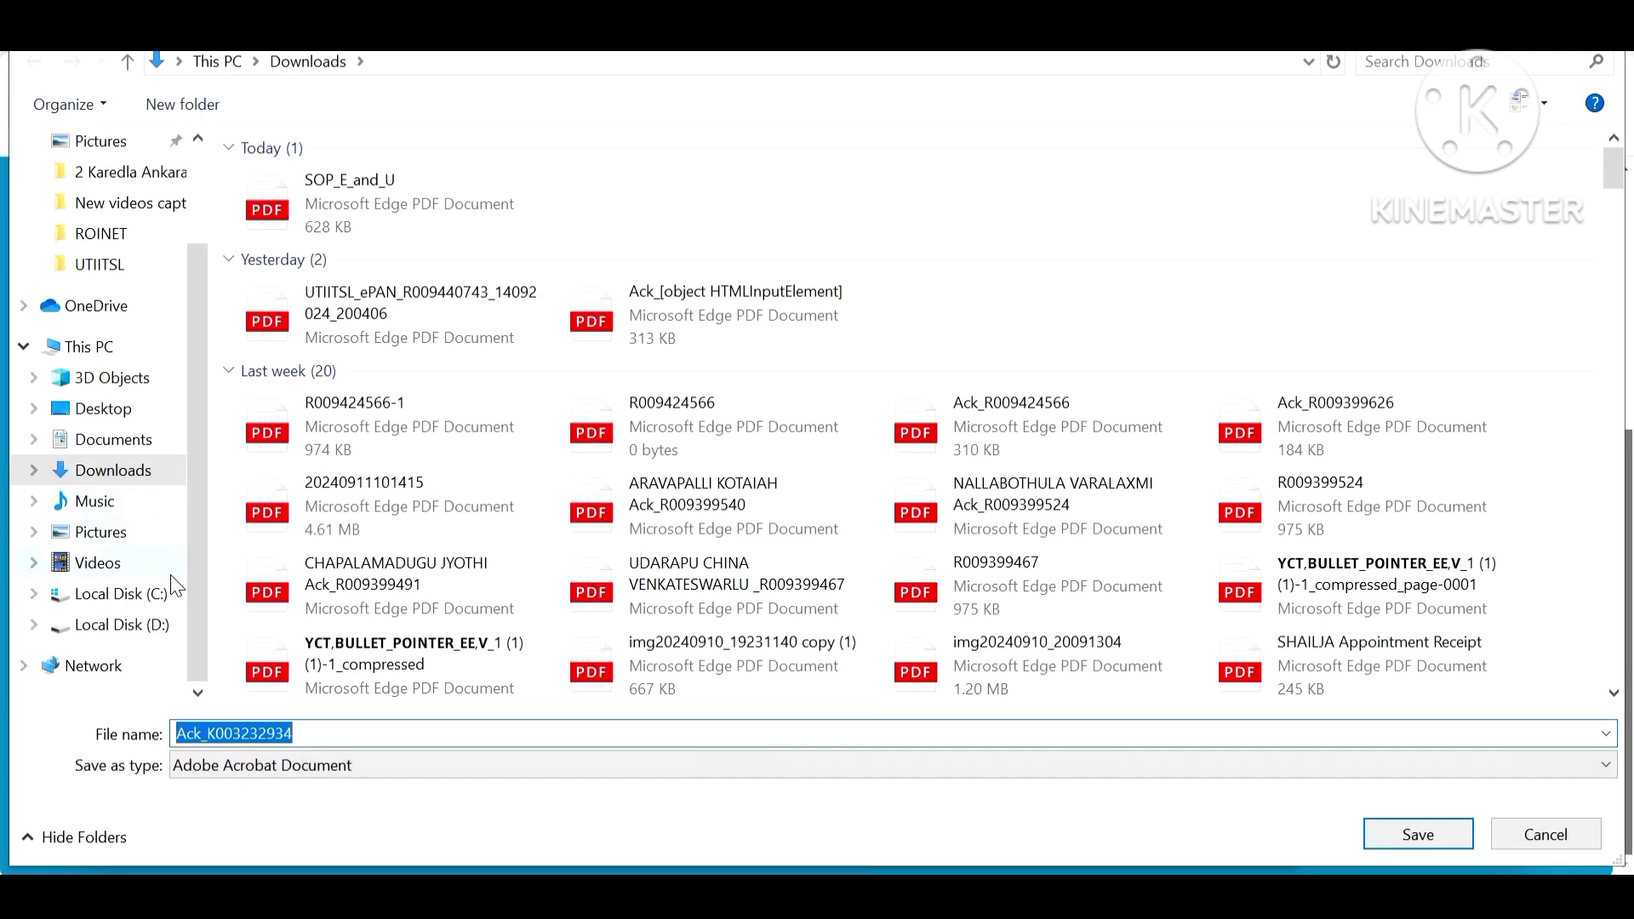
{"action": "left_click", "coordinate": [155, 626]}
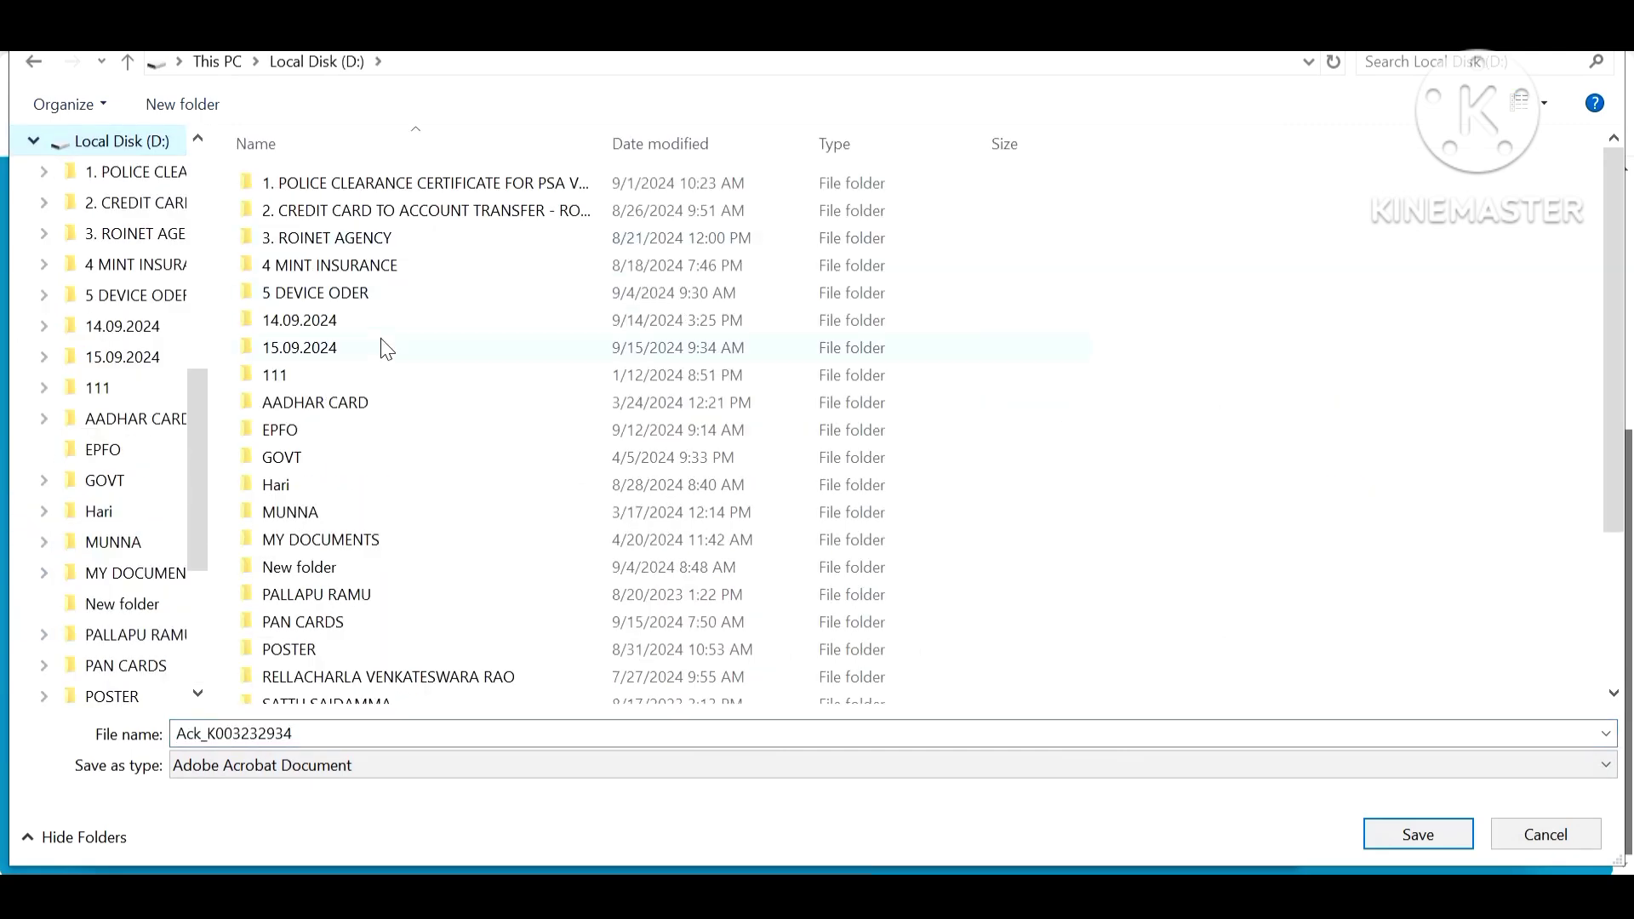
{"action": "double_click", "coordinate": [387, 349]}
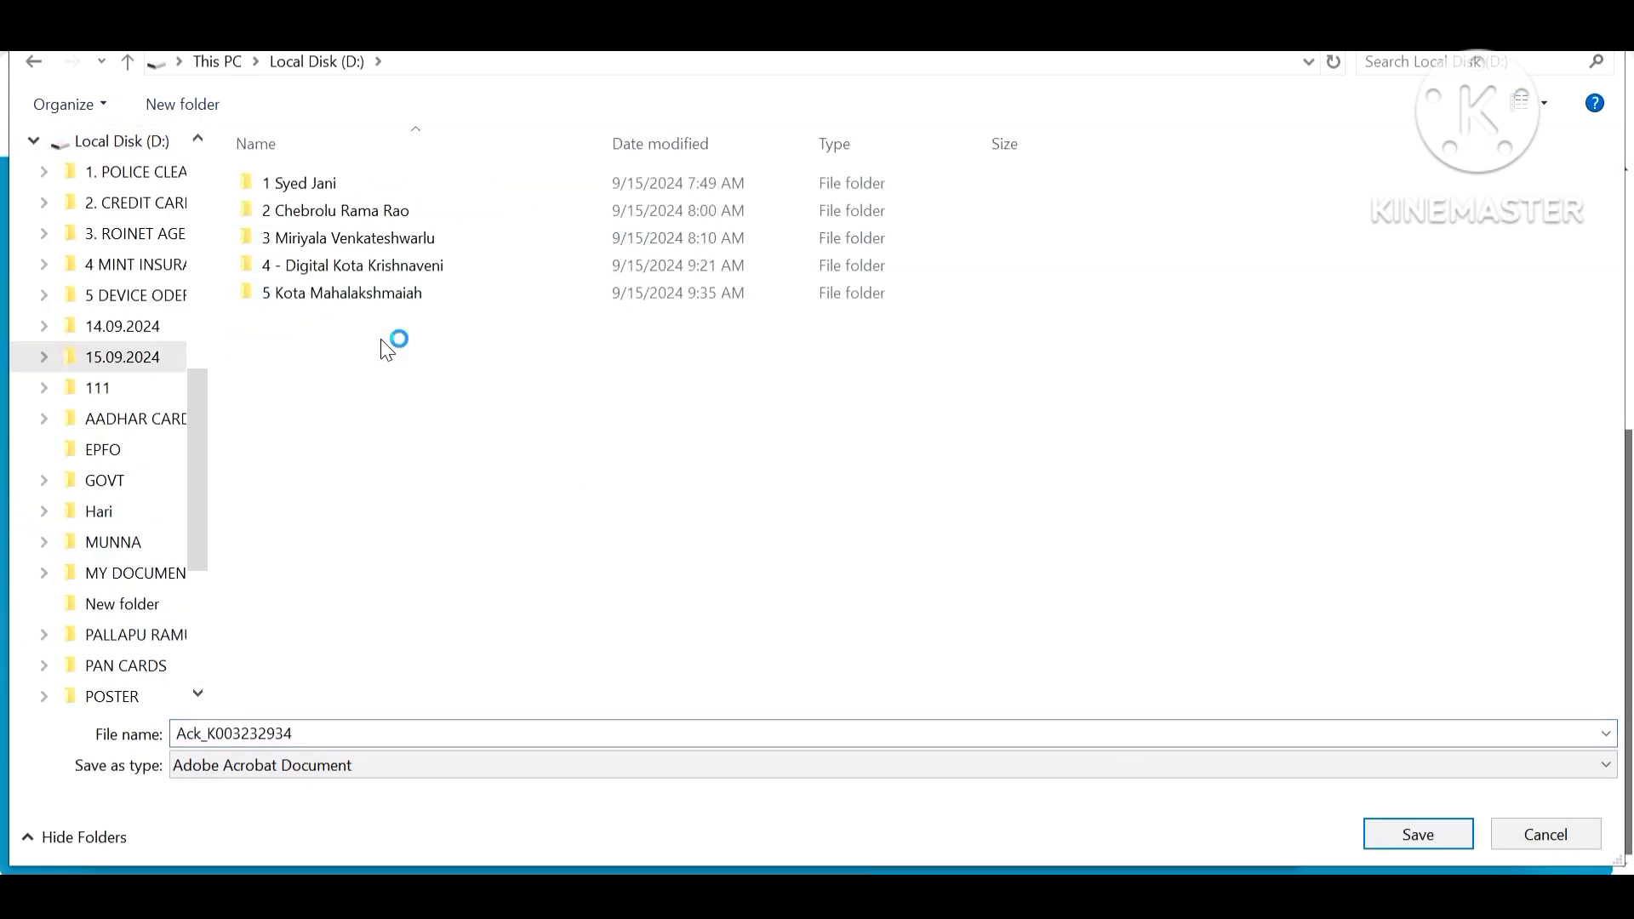
{"action": "left_click", "coordinate": [1425, 832]}
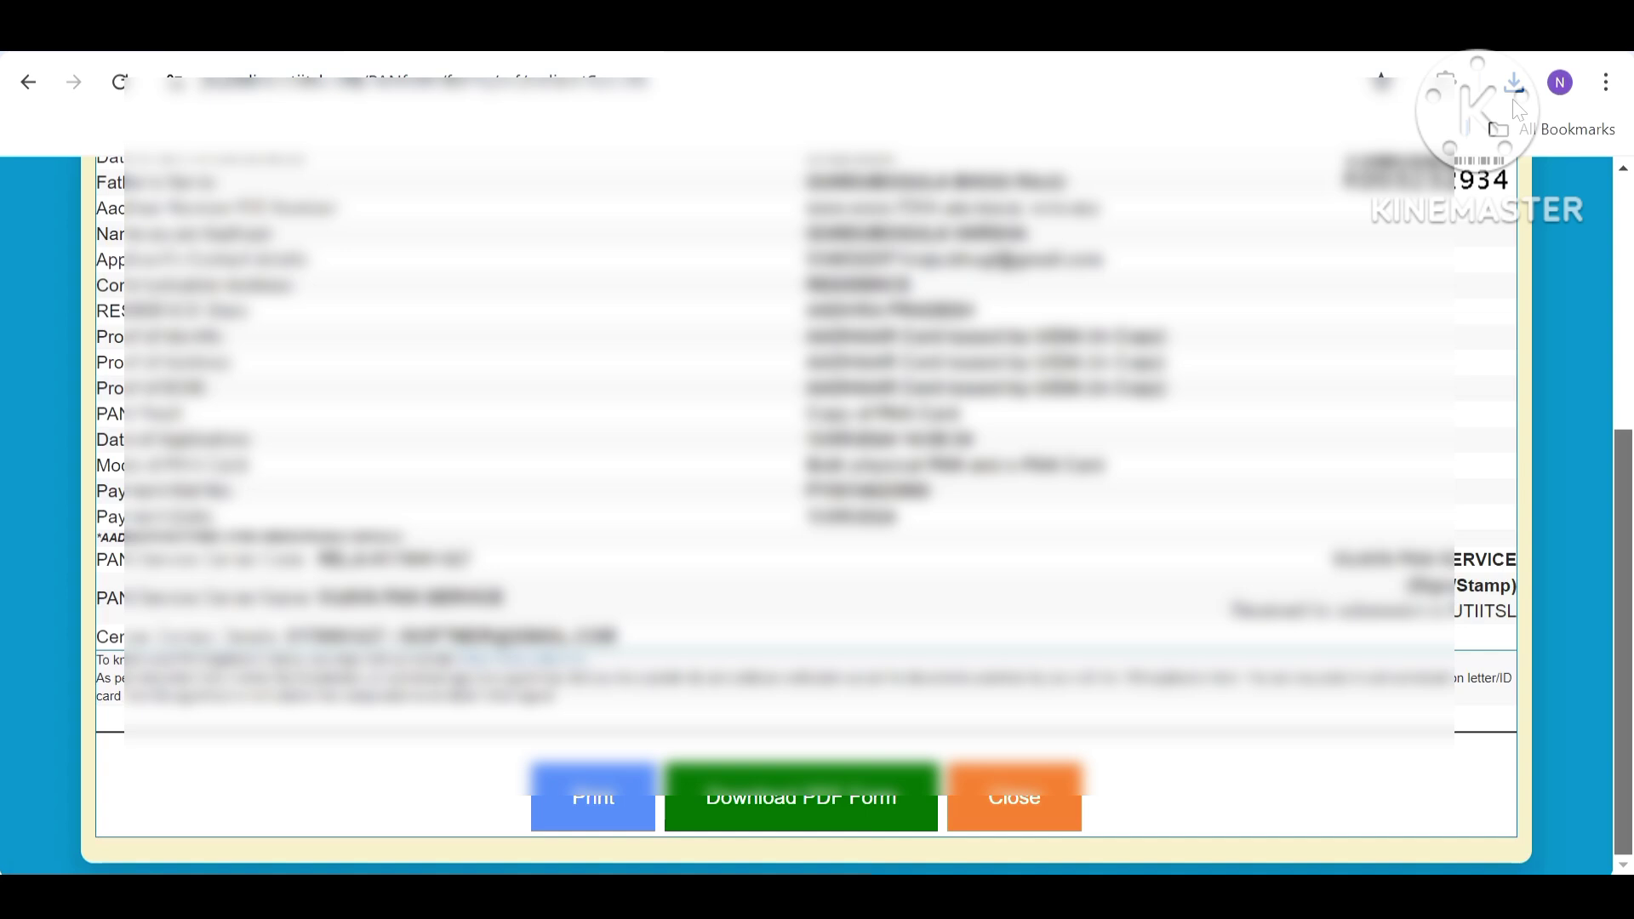
Close the receipt, refresh the dashboard, and open Change/Correction(CSF) > Documents > Upload Document (CSF).
{"action": "left_click", "coordinate": [1019, 783]}
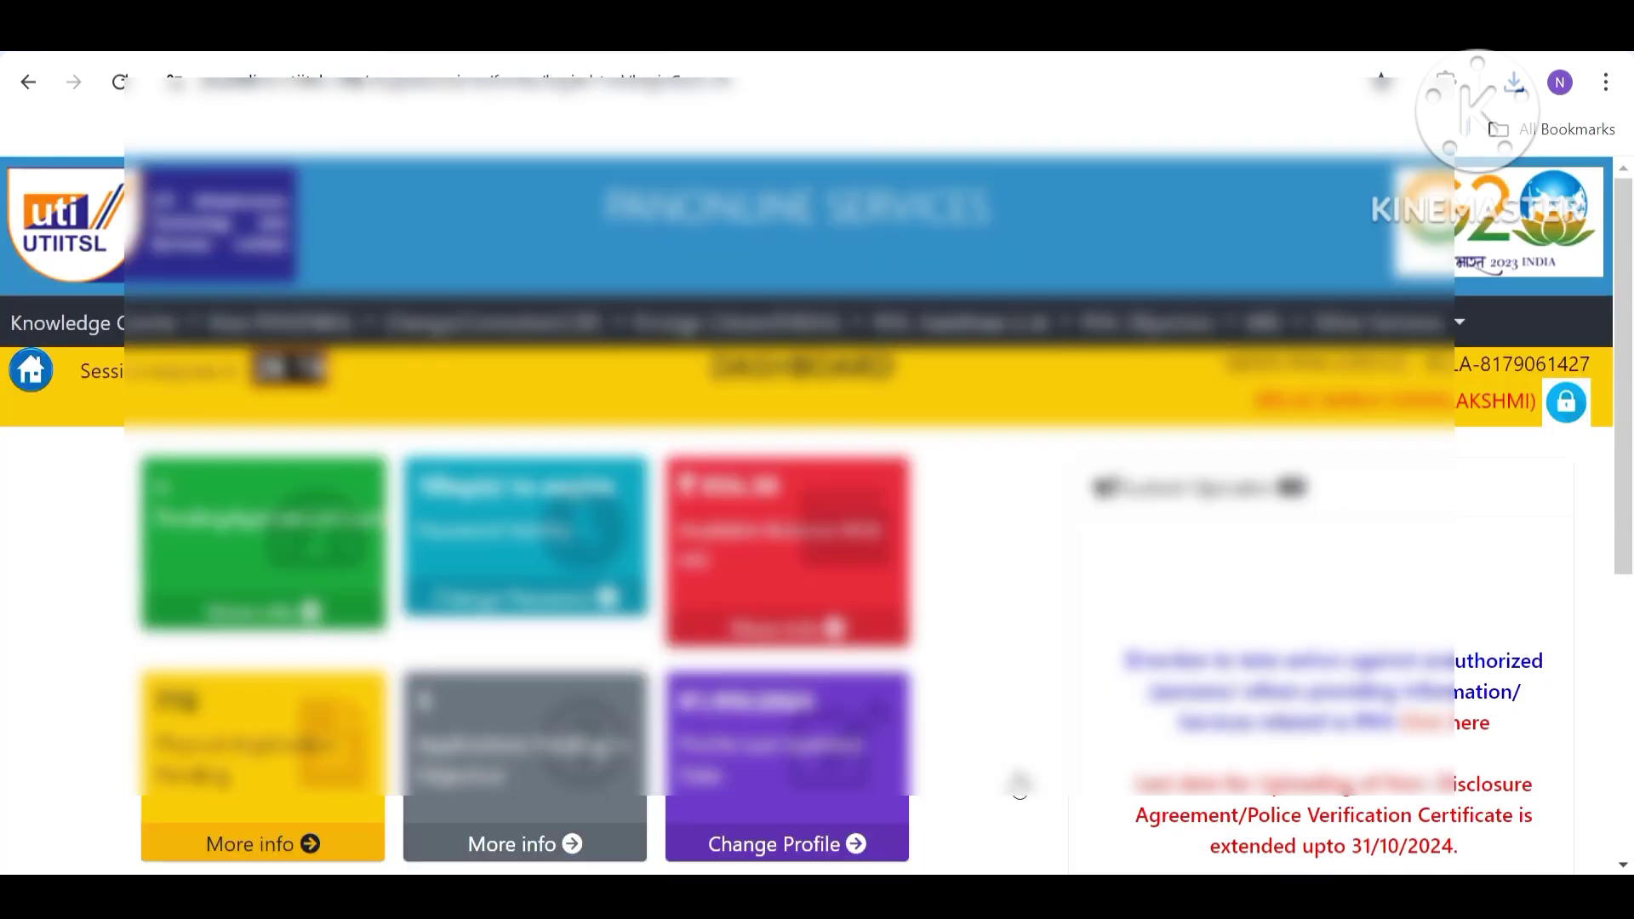
{"action": "left_click", "coordinate": [31, 379]}
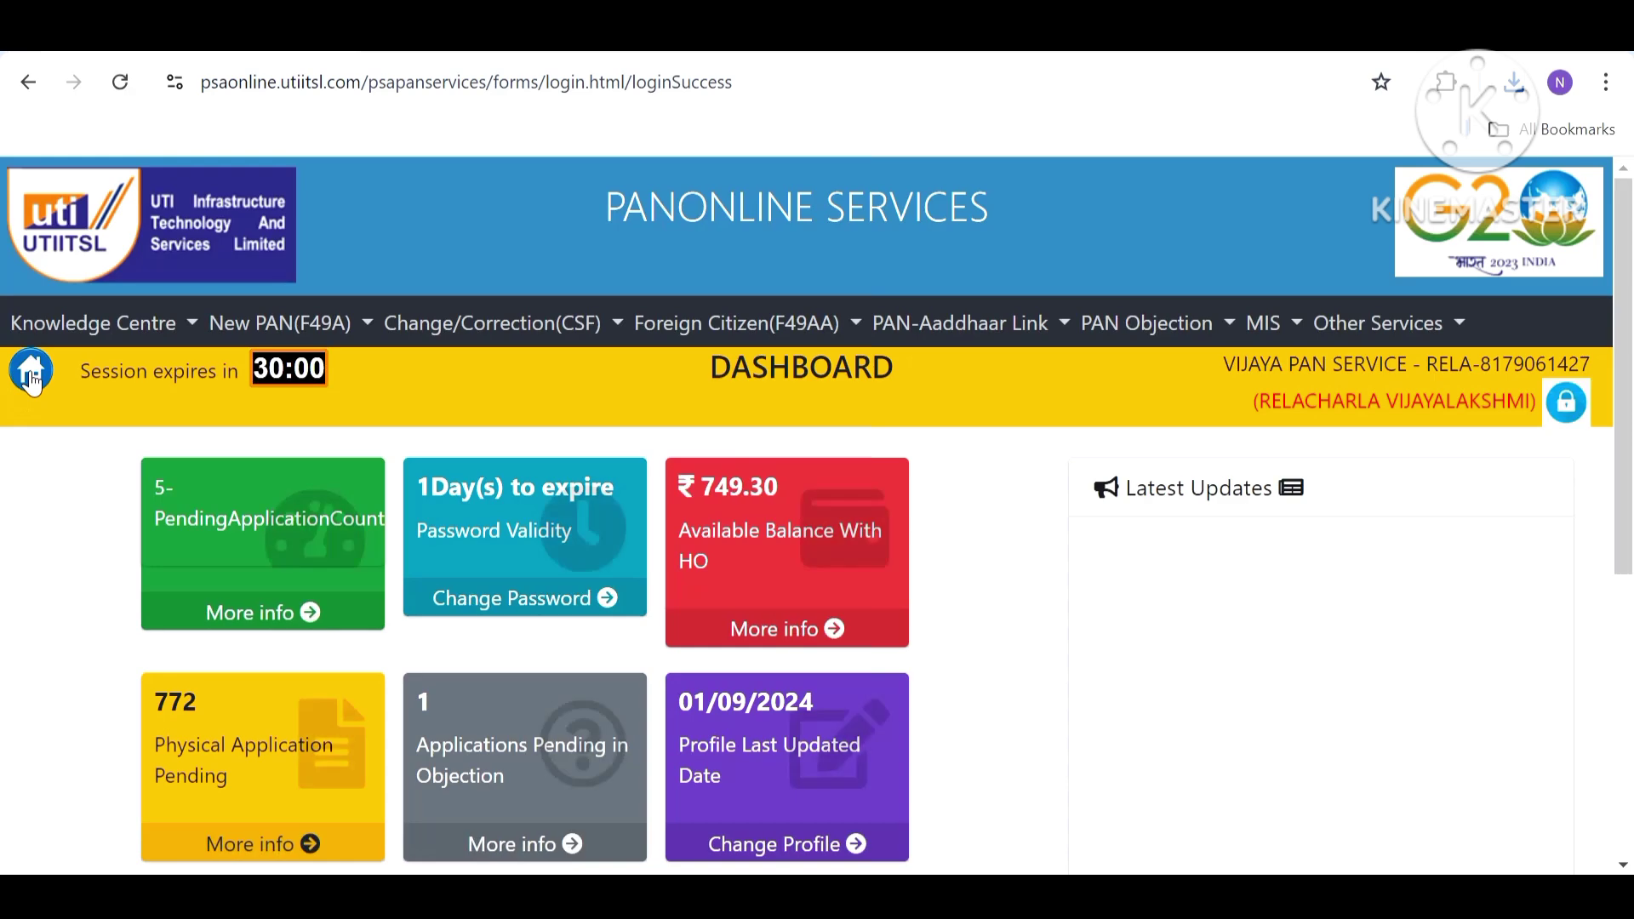
{"action": "mouse_move", "coordinate": [474, 329]}
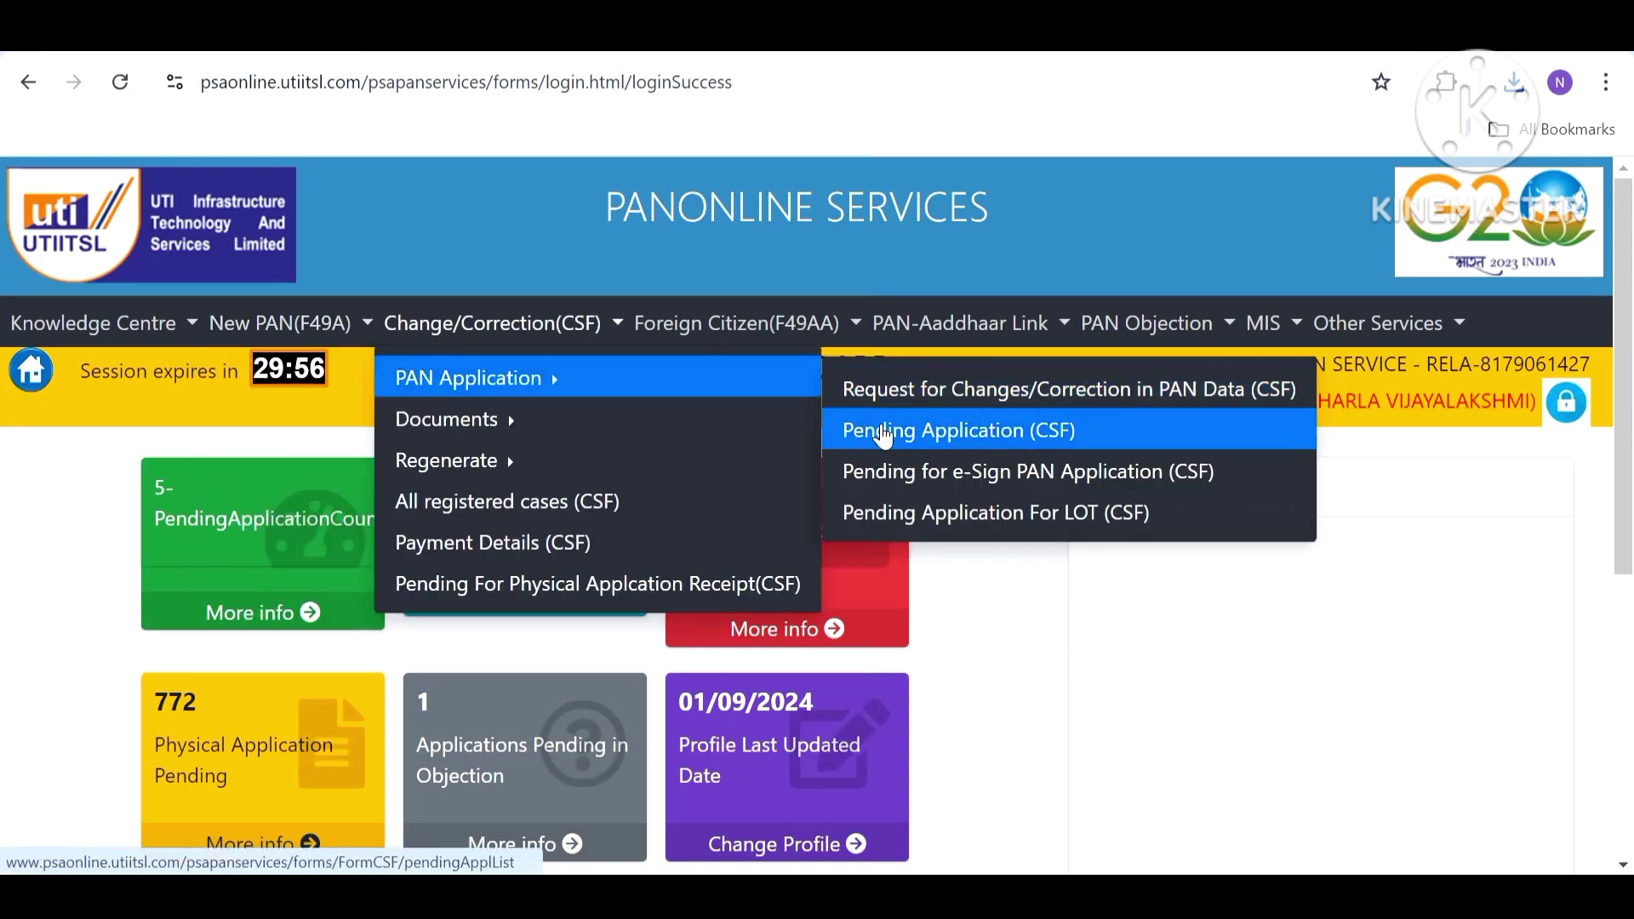
{"action": "mouse_move", "coordinate": [790, 433]}
{"action": "left_click", "coordinate": [850, 432]}
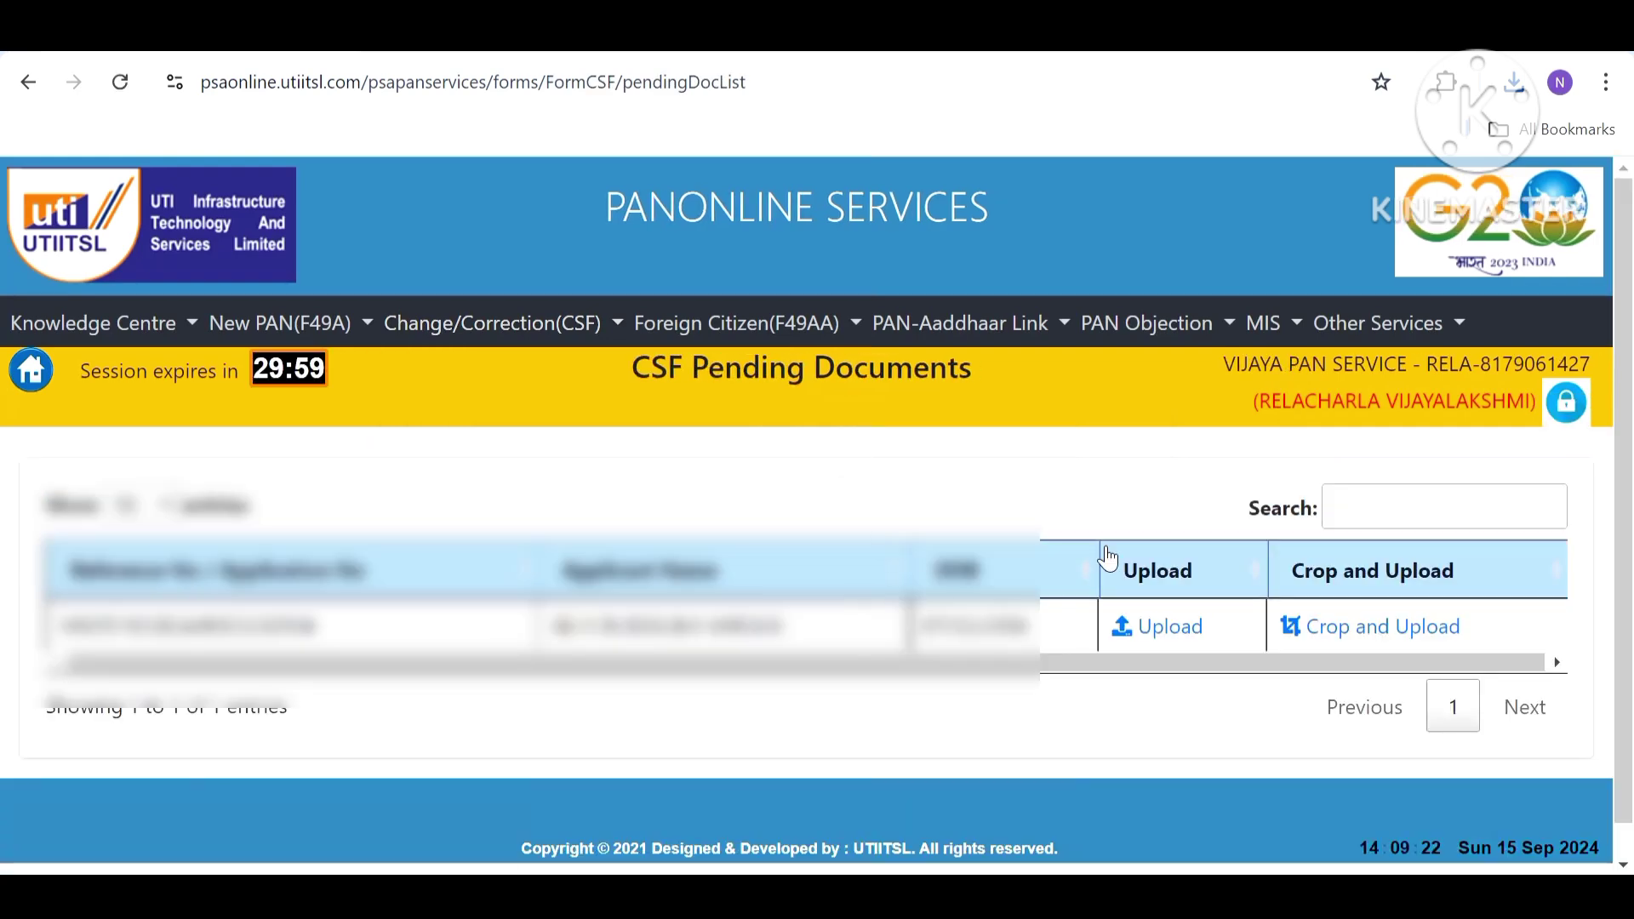
Open the pending application's document upload form, close it, and return to the dashboard.
{"action": "left_click", "coordinate": [1149, 626]}
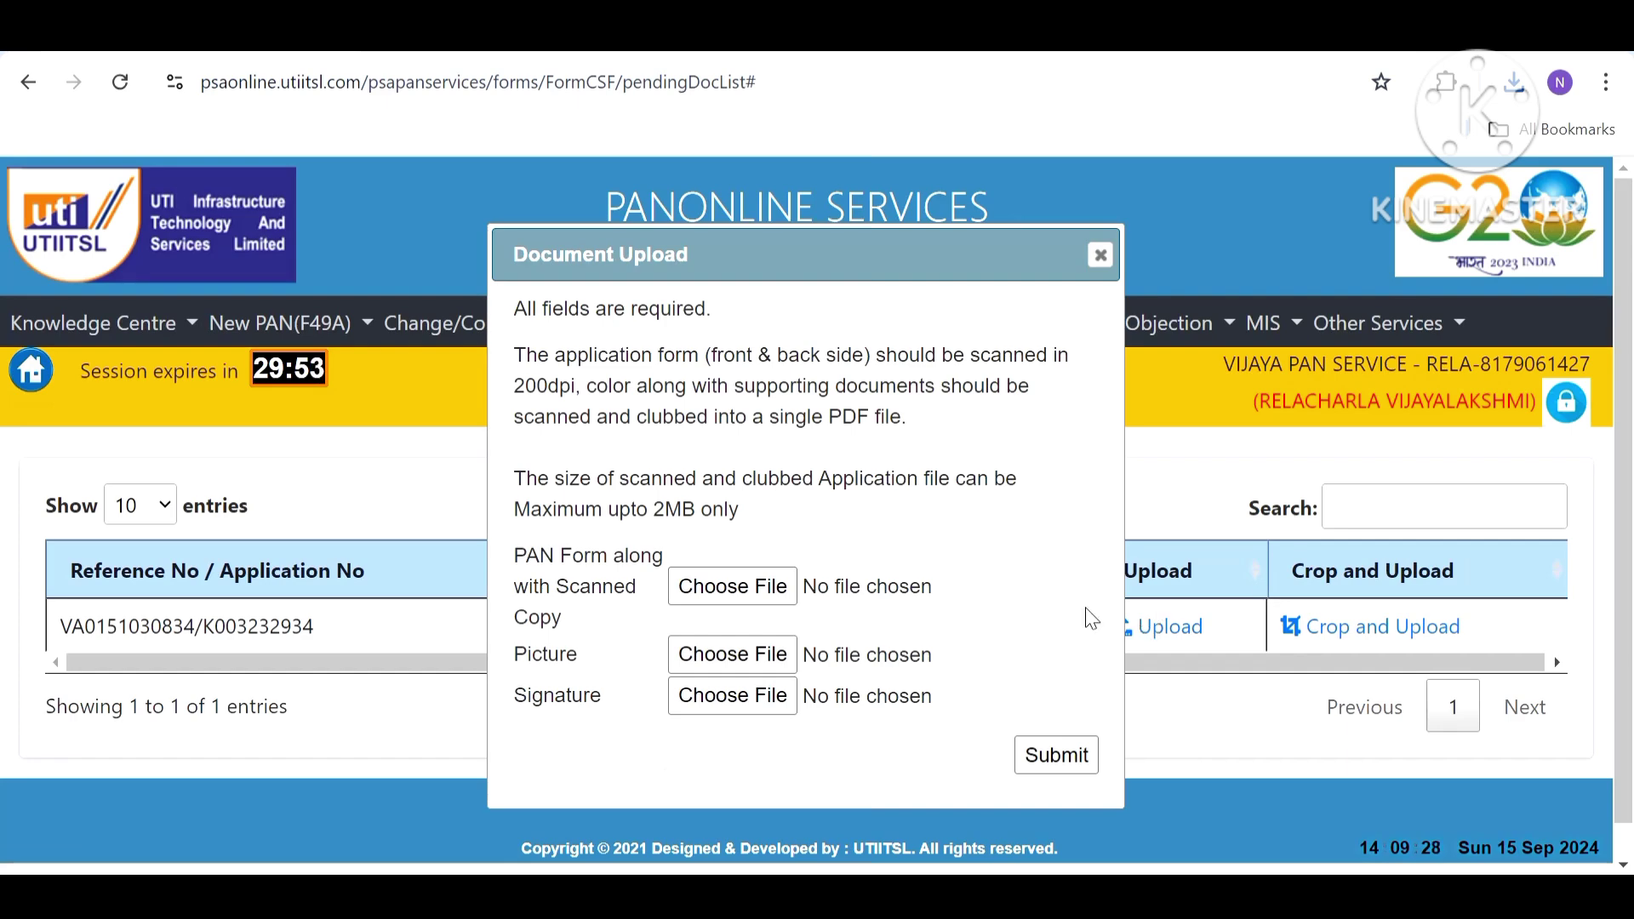
{"action": "left_click", "coordinate": [1100, 254]}
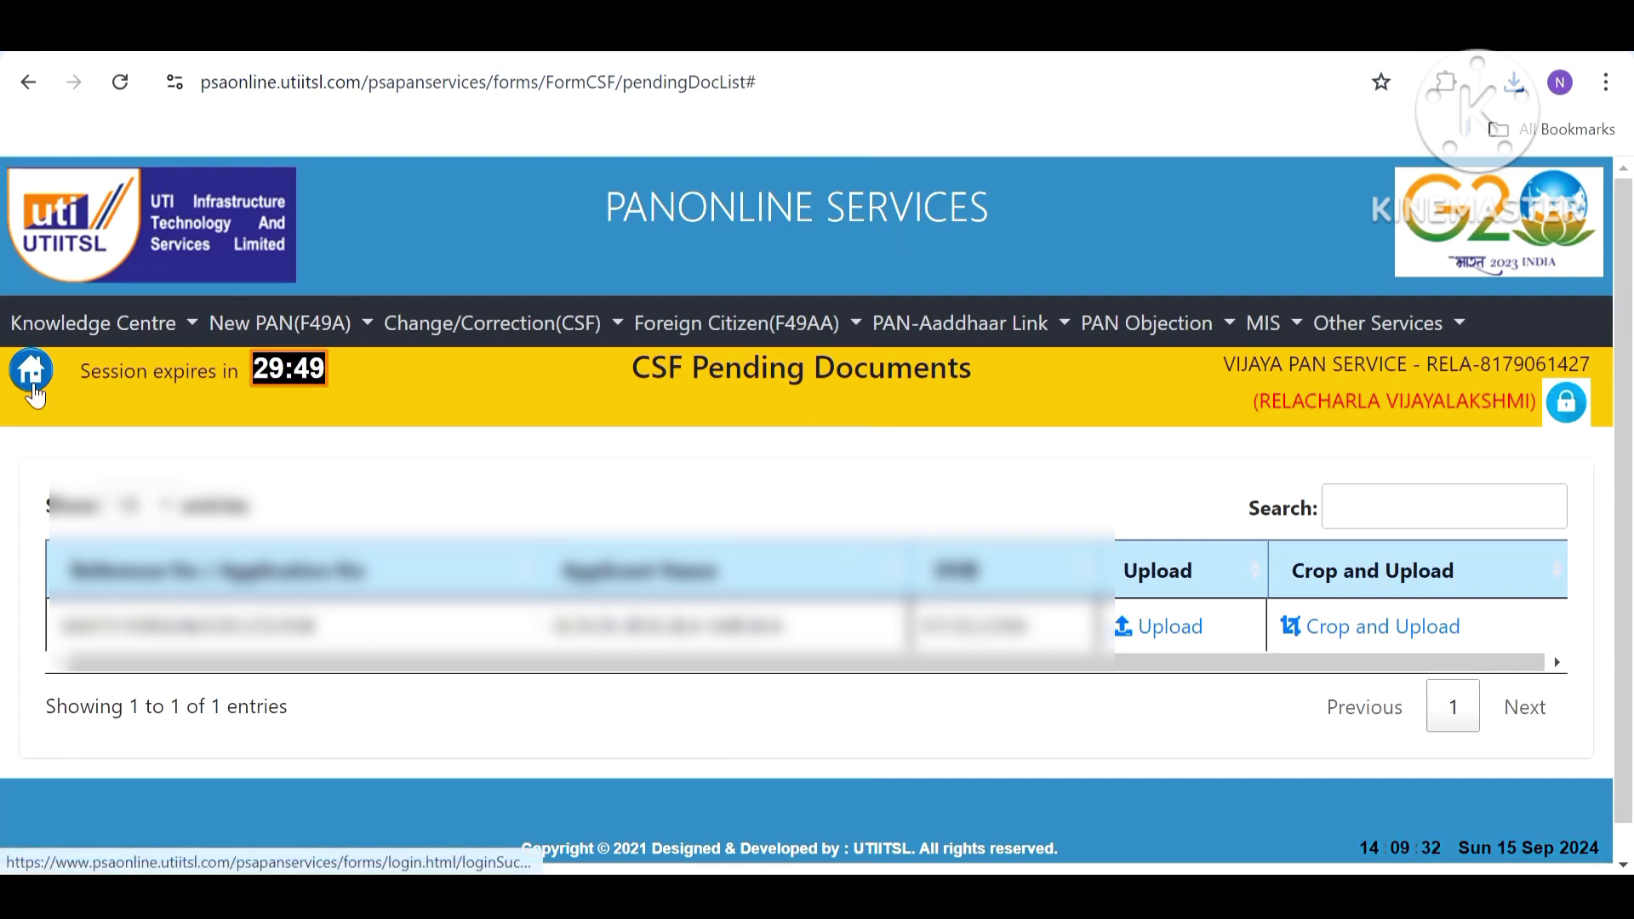
{"action": "left_click", "coordinate": [34, 385]}
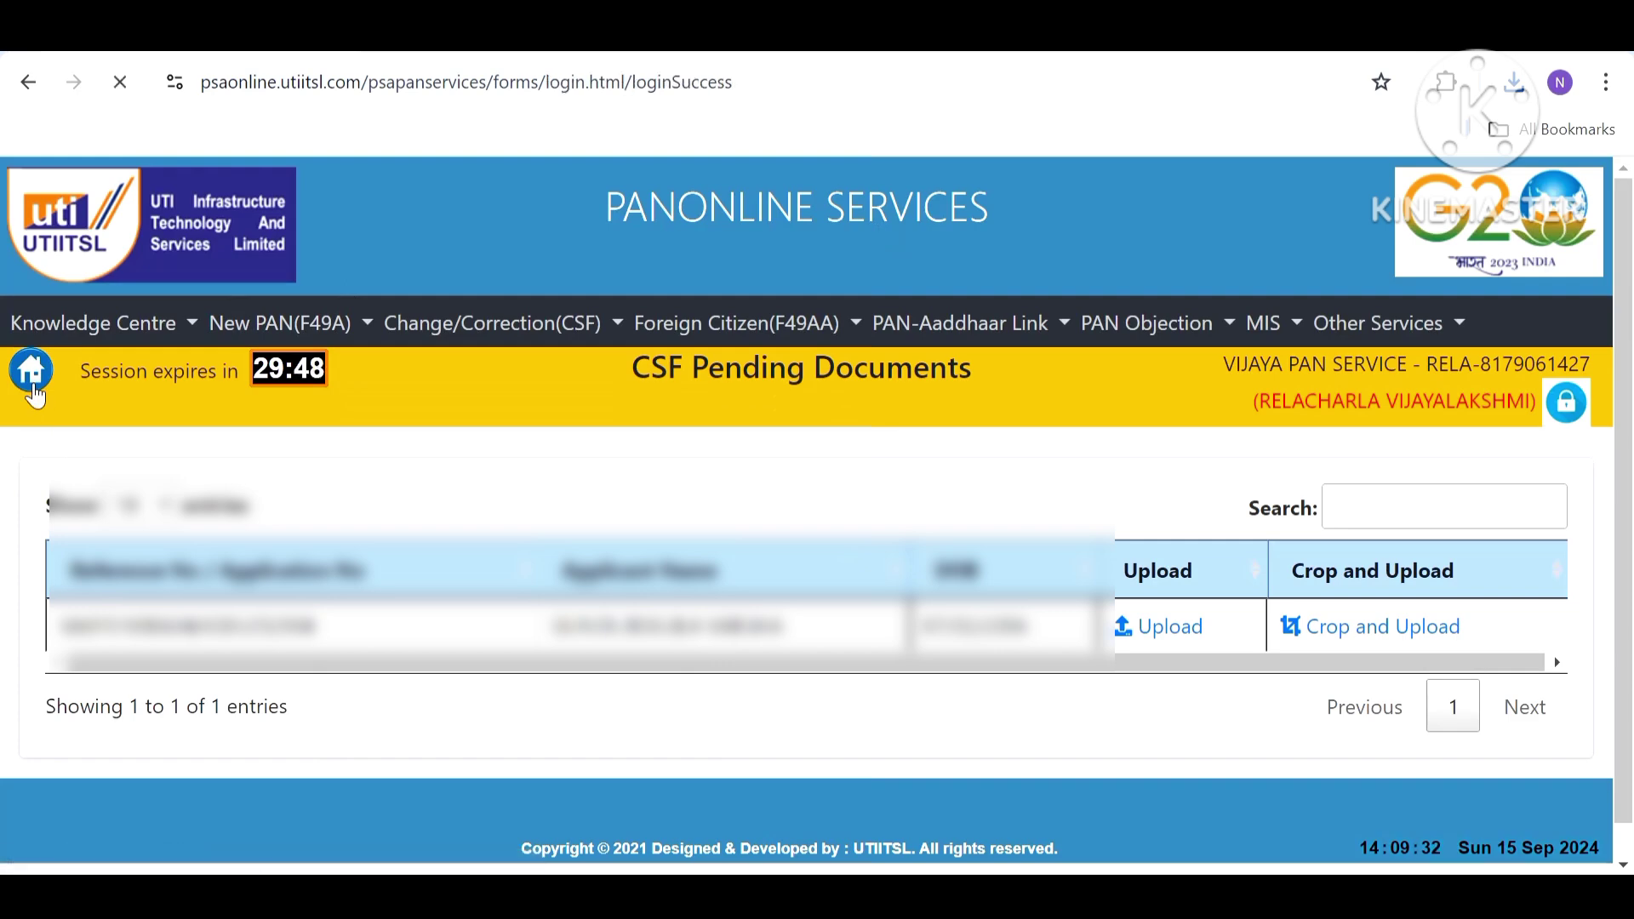